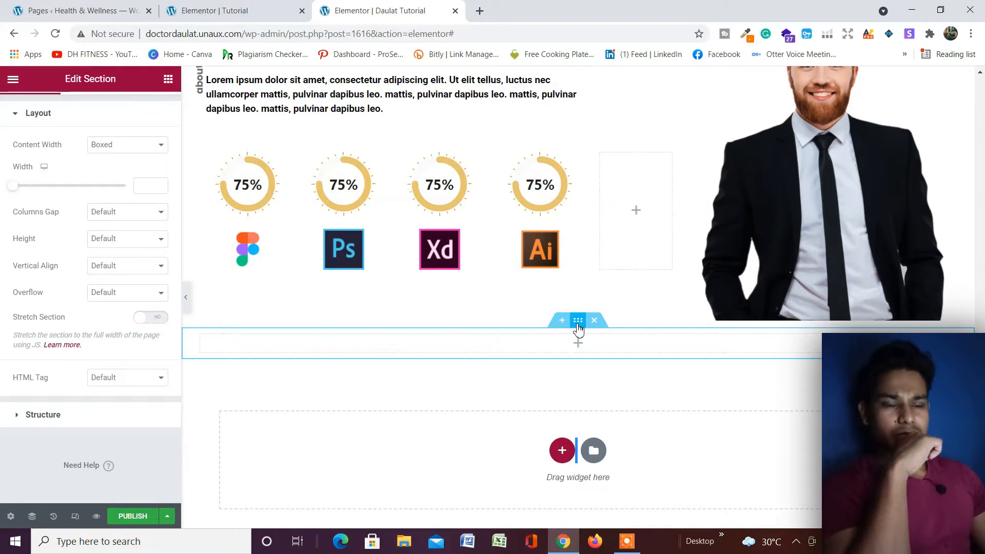
# - Set the empty section's top and bottom margins to 90 px
pyautogui.click(163, 82)
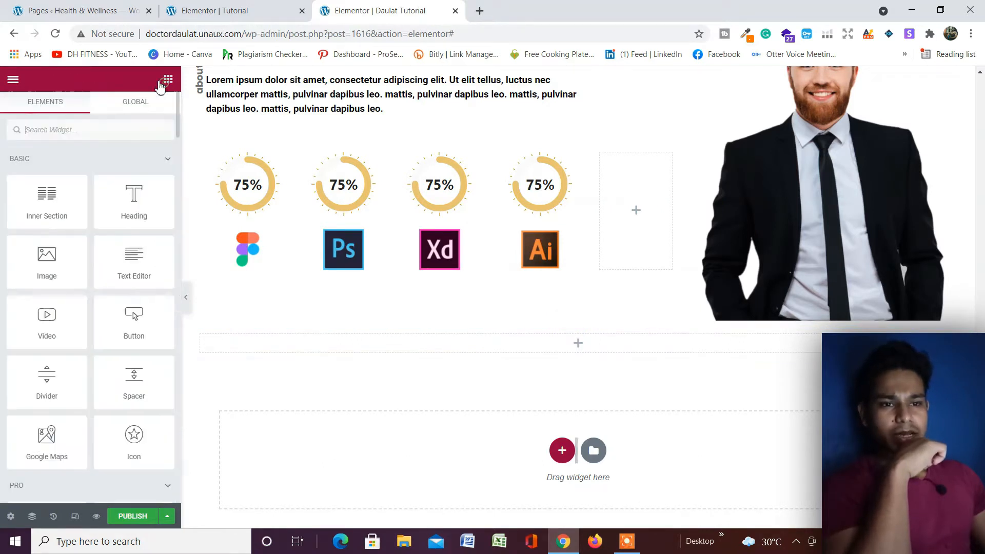
pyautogui.moveTo(565, 324)
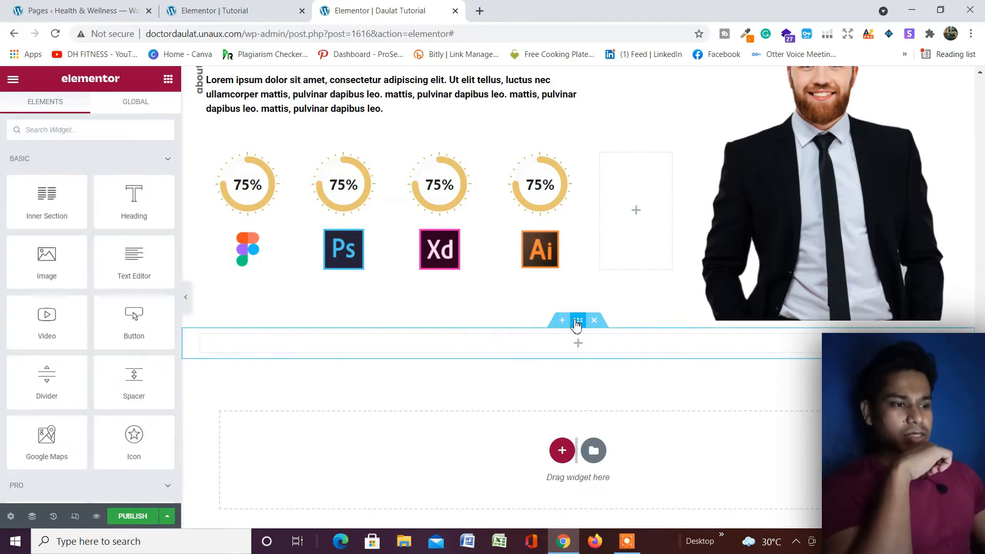
pyautogui.click(578, 324)
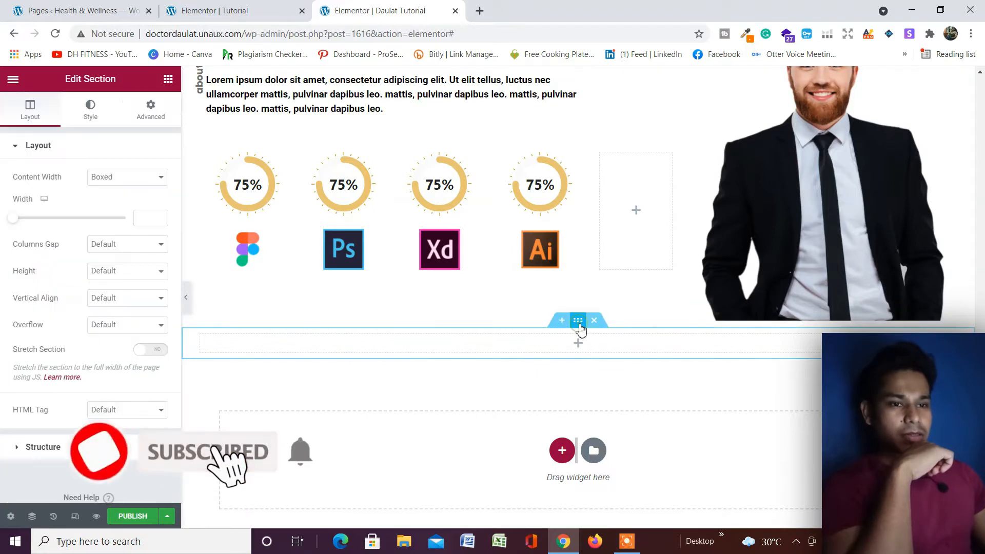
pyautogui.click(151, 110)
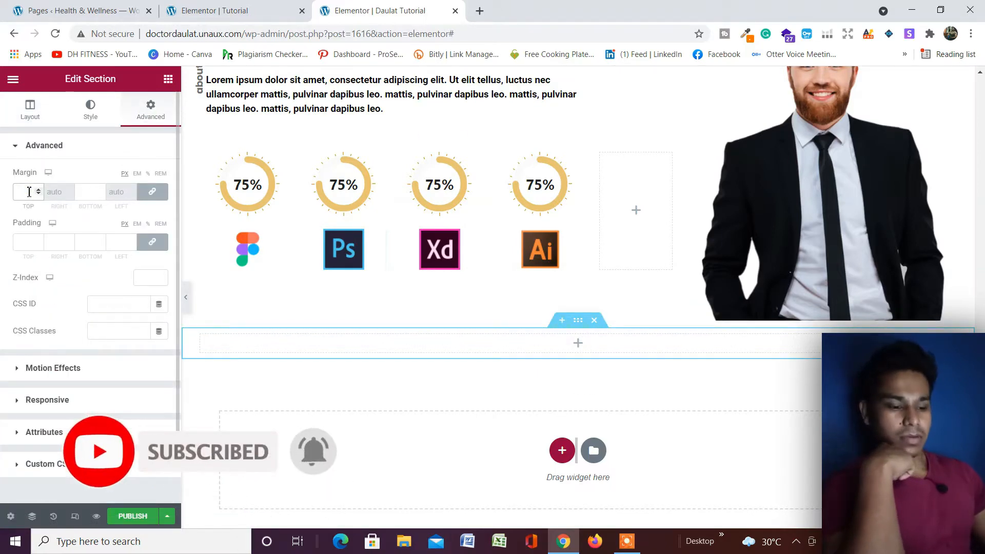
pyautogui.write('90')
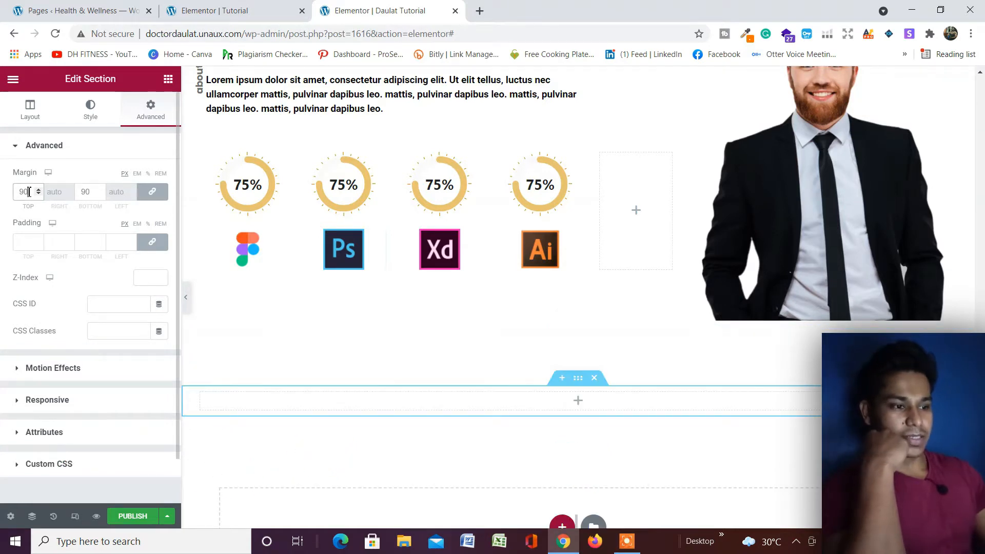
# - Add a two-column inner section inside the empty section below the skills area
pyautogui.scroll(-2, 397, 277)
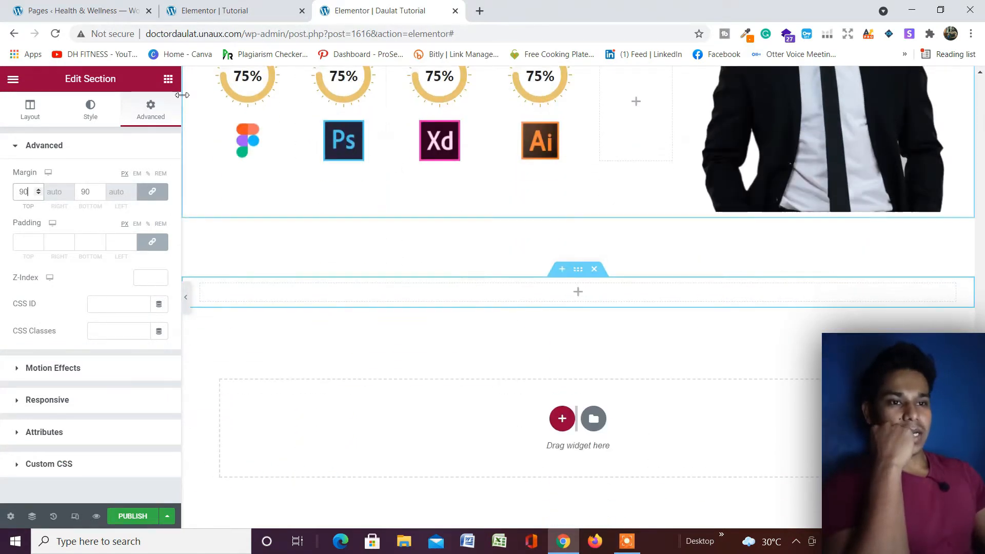
pyautogui.click(169, 82)
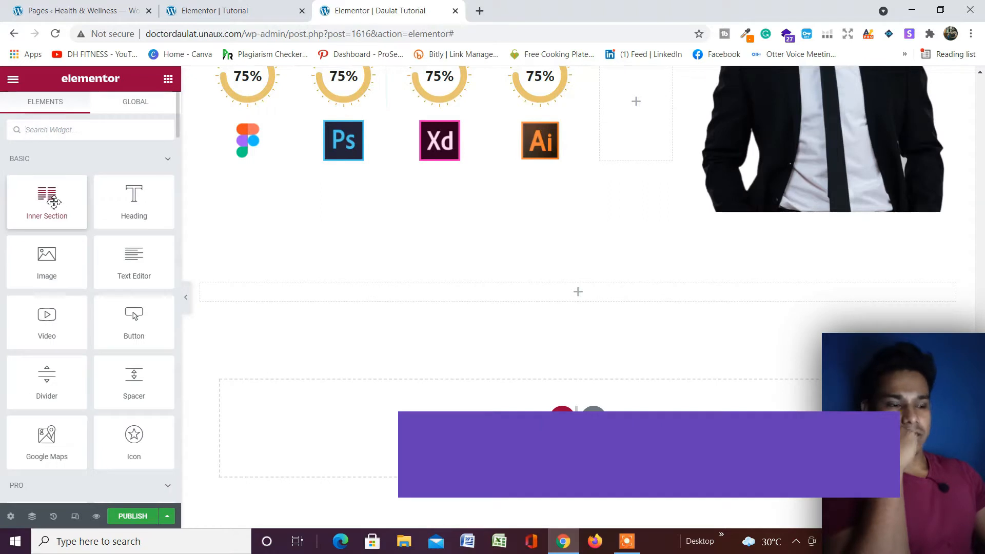
pyautogui.moveTo(53, 203); pyautogui.dragTo(534, 287)
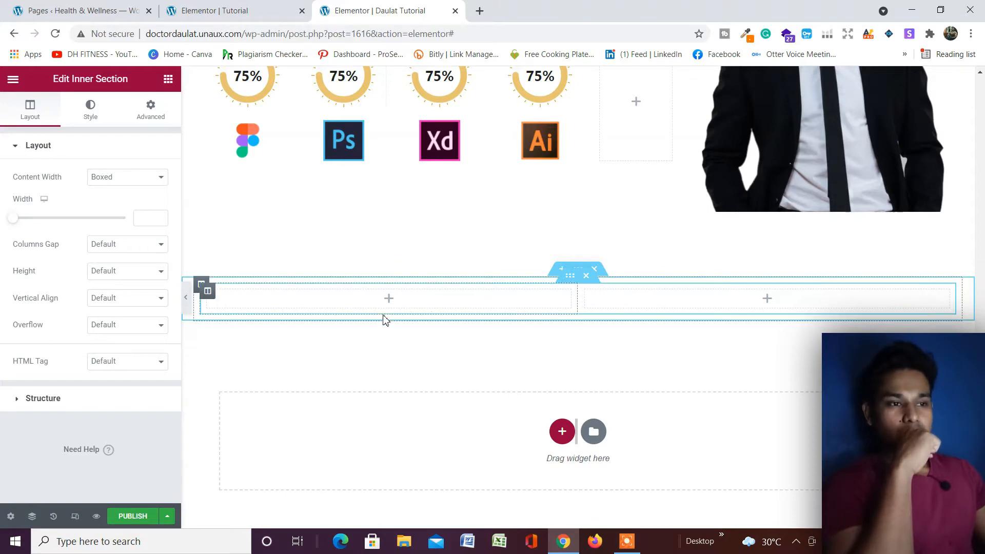
# - Try to copy the inner section holding the skills heading and paragraph into the new inner section's first column
pyautogui.scroll(6, 385, 323)
pyautogui.scroll(-1, 654, 184)
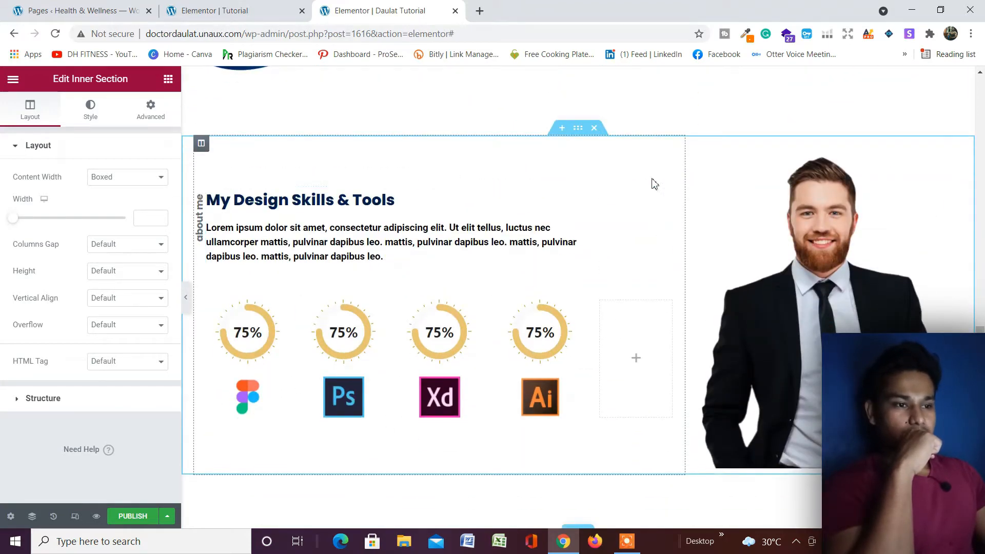
pyautogui.rightClick(431, 184)
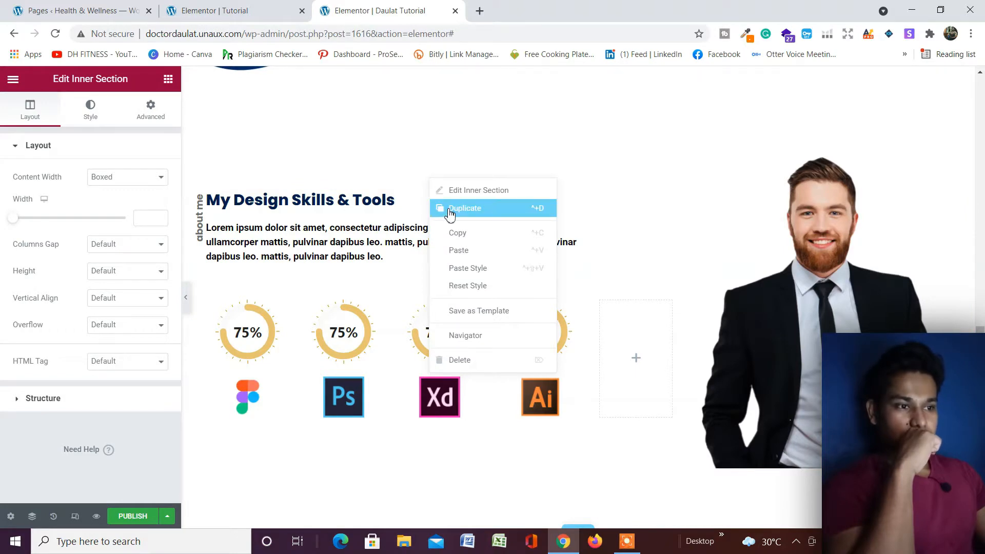
pyautogui.click(455, 230)
pyautogui.scroll(-5, 455, 236)
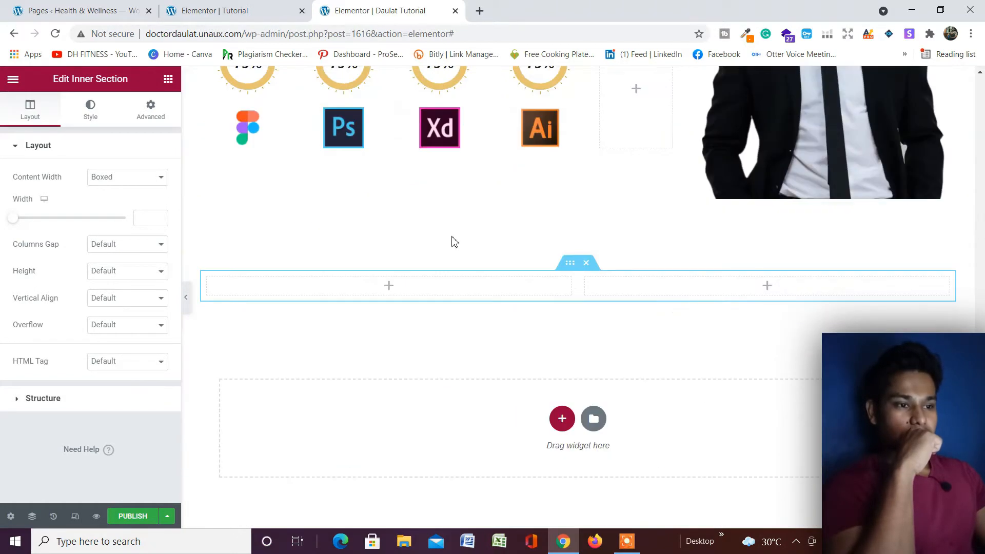
pyautogui.rightClick(430, 286)
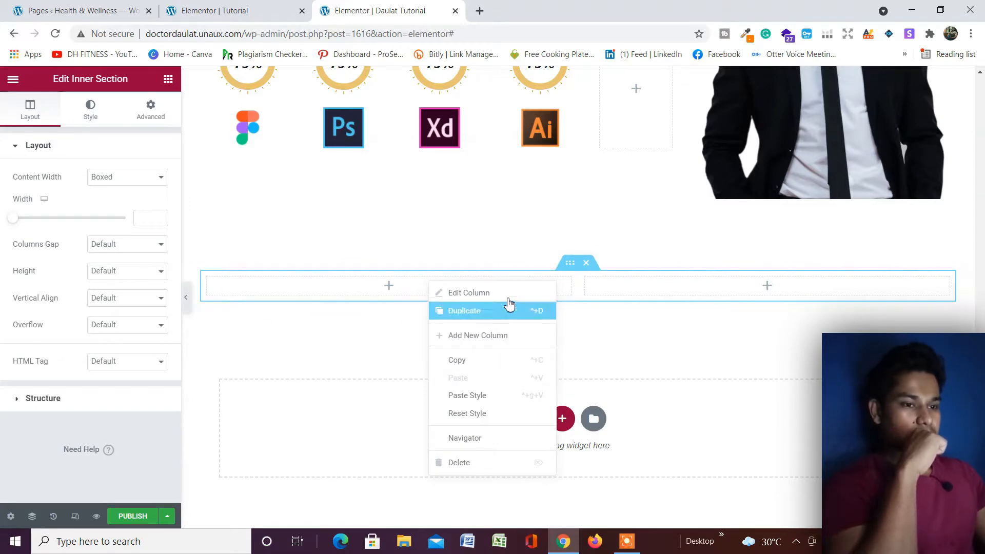
# - Copy the "My Design Skills & Tools" heading and paste it into the first column of the new inner section
pyautogui.scroll(8, 307, 287)
pyautogui.scroll(-4, 503, 209)
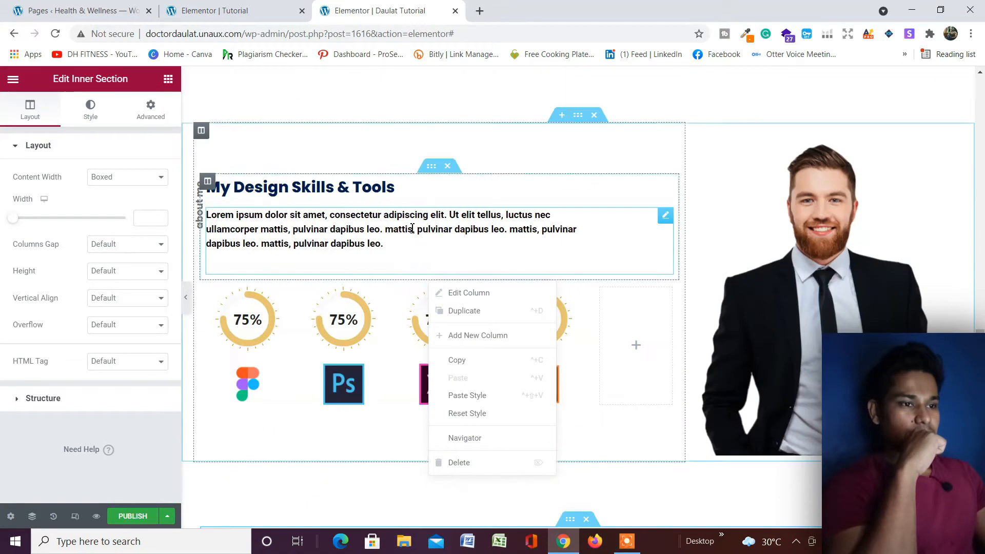
pyautogui.rightClick(666, 188)
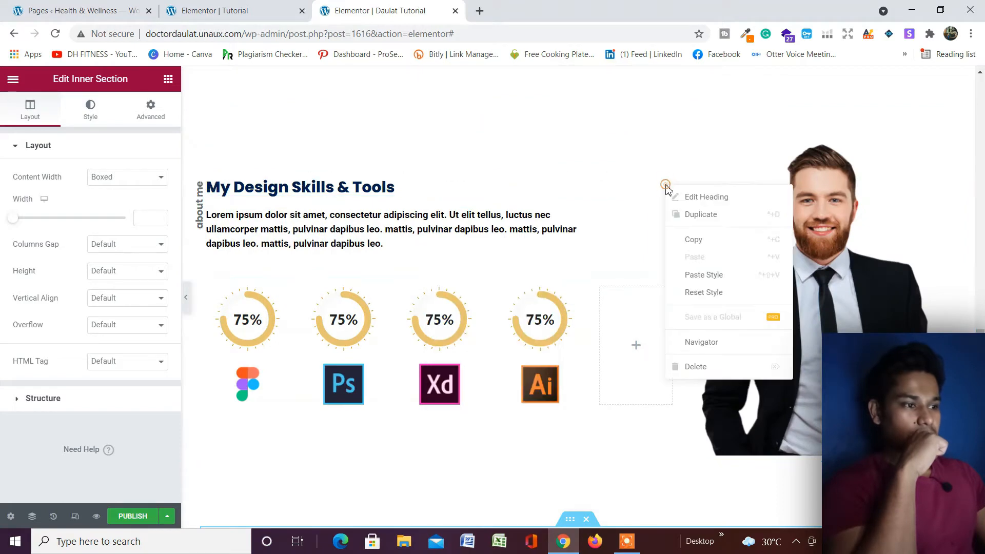
pyautogui.click(685, 239)
pyautogui.scroll(-5, 685, 241)
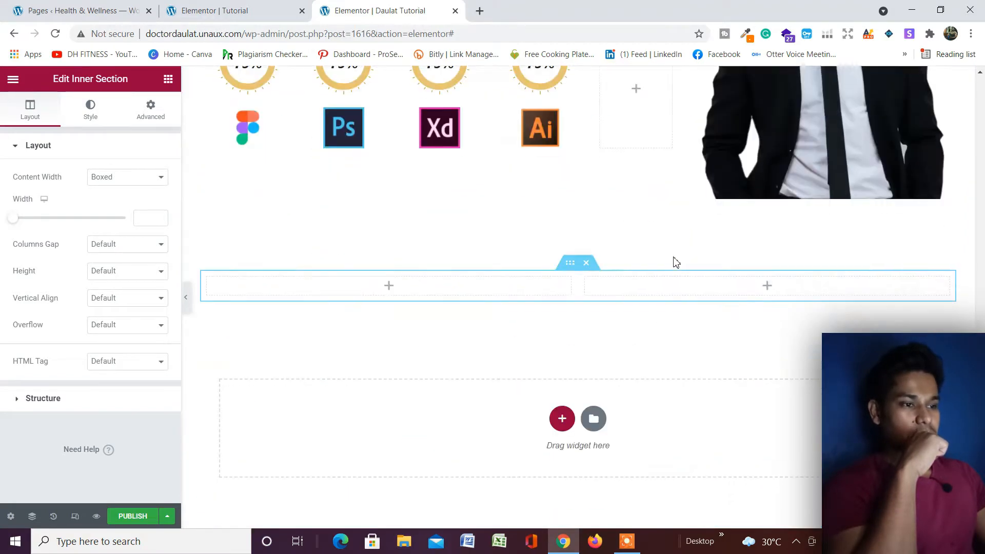
pyautogui.rightClick(527, 289)
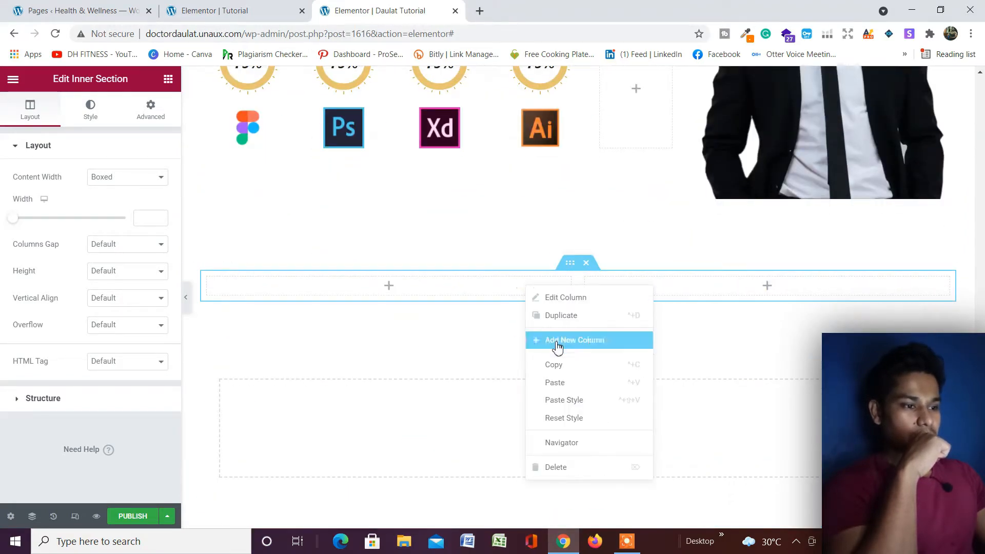
pyautogui.click(564, 382)
# - Copy the skills section's Lorem ipsum paragraph and paste it beneath the duplicated heading in the new section
pyautogui.scroll(6, 525, 349)
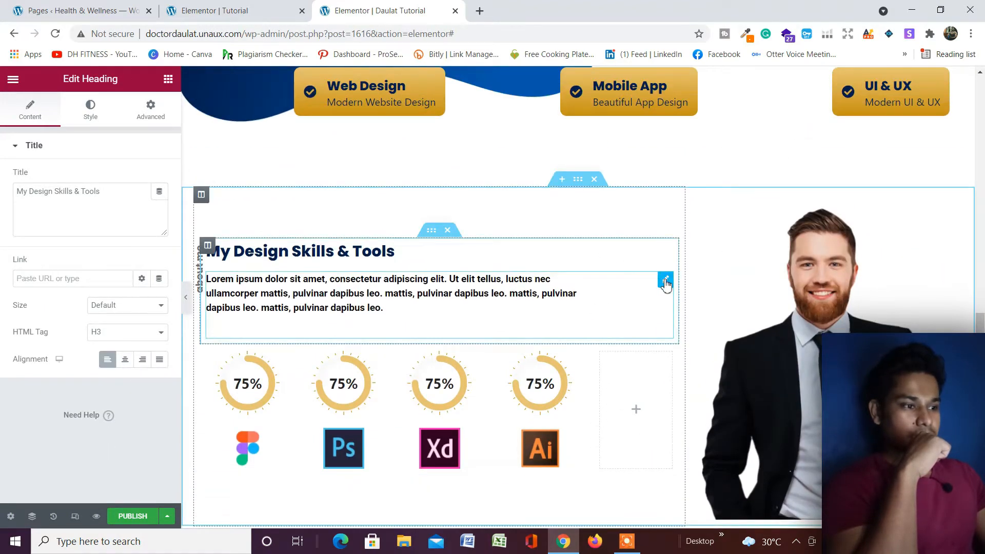
pyautogui.rightClick(666, 281)
pyautogui.click(682, 334)
pyautogui.scroll(-4, 621, 354)
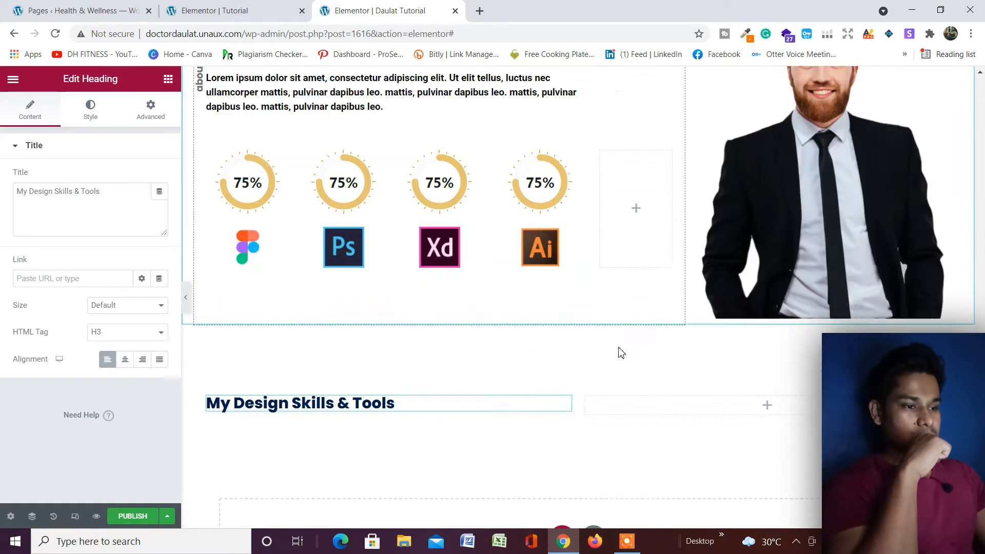
pyautogui.scroll(-2, 621, 353)
pyautogui.rightClick(561, 284)
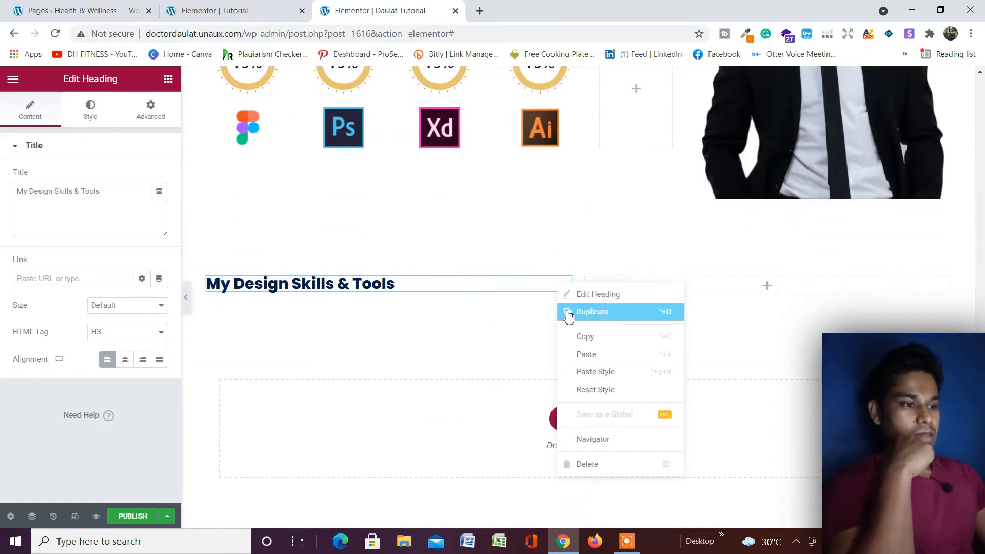
pyautogui.click(592, 355)
# - Copy the vertical "about me" heading from the skills section and paste it beside the new section's heading
pyautogui.scroll(5, 187, 258)
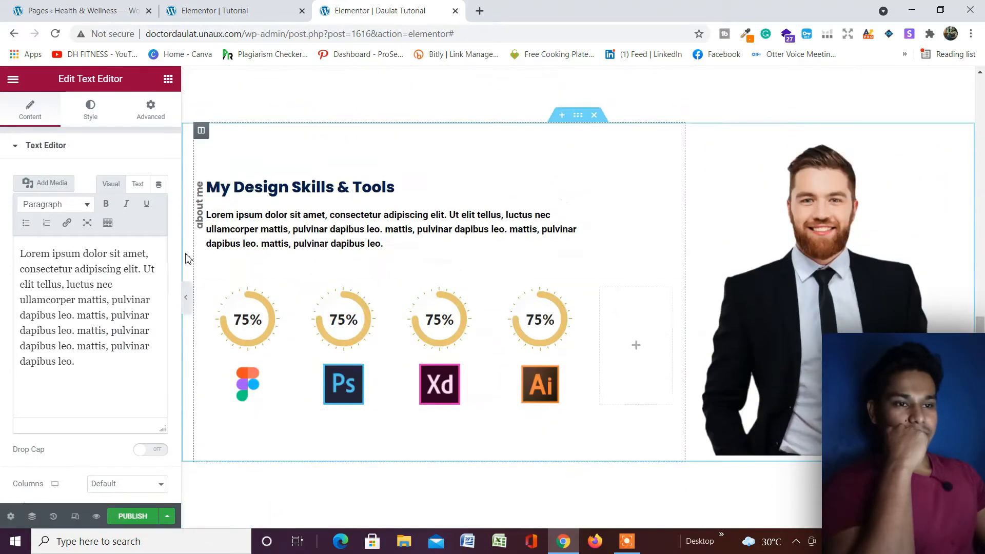
pyautogui.rightClick(215, 211)
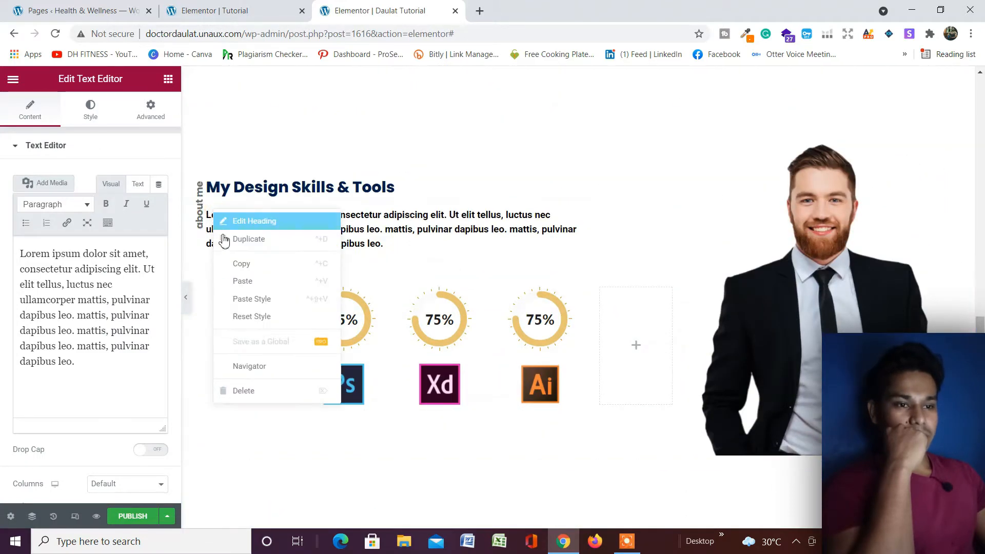
pyautogui.click(231, 264)
pyautogui.scroll(-5, 244, 277)
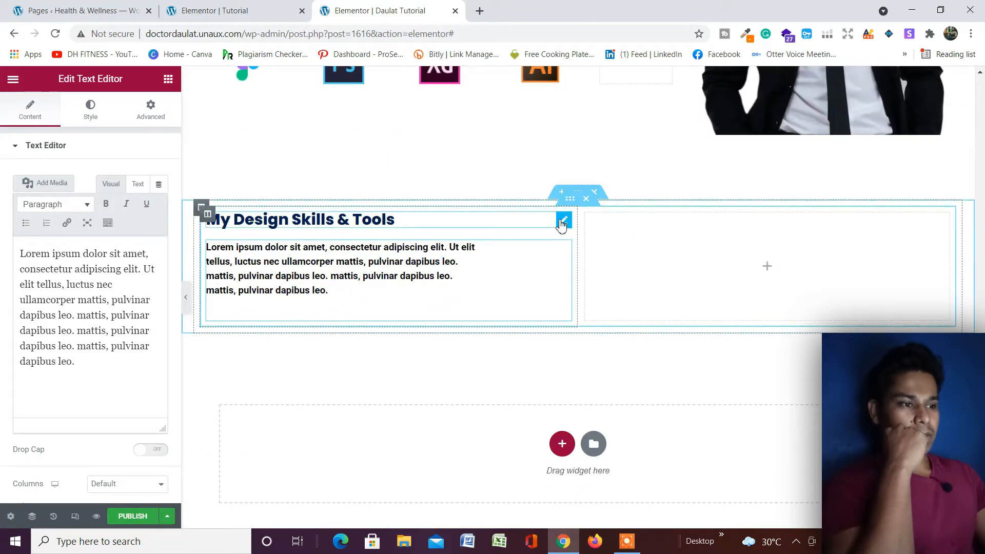
pyautogui.rightClick(562, 218)
pyautogui.click(579, 290)
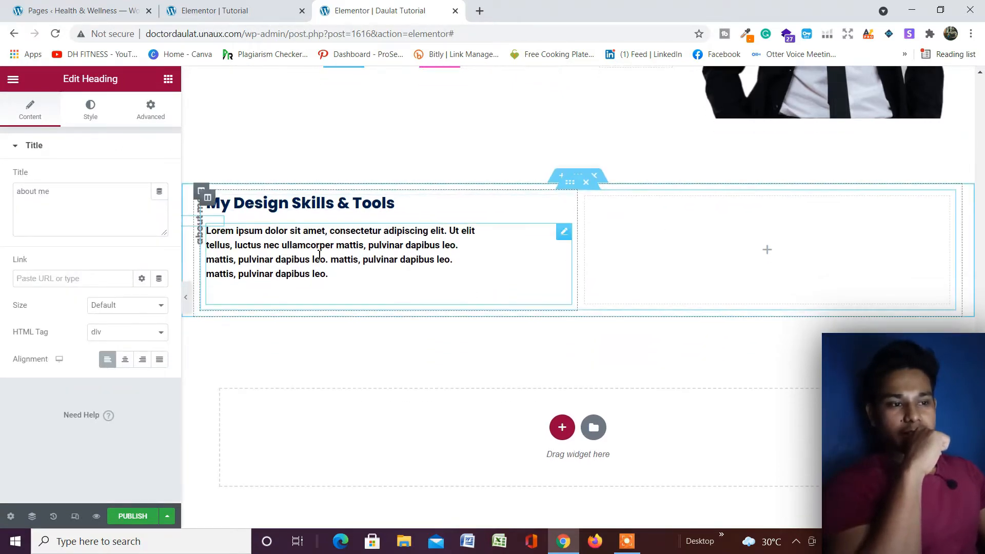
# - Set the font weight of the paragraph under "Hungary Of Creative Design? Let Me Help You!" to 500
pyautogui.scroll(5, 380, 241)
pyautogui.scroll(10, 418, 229)
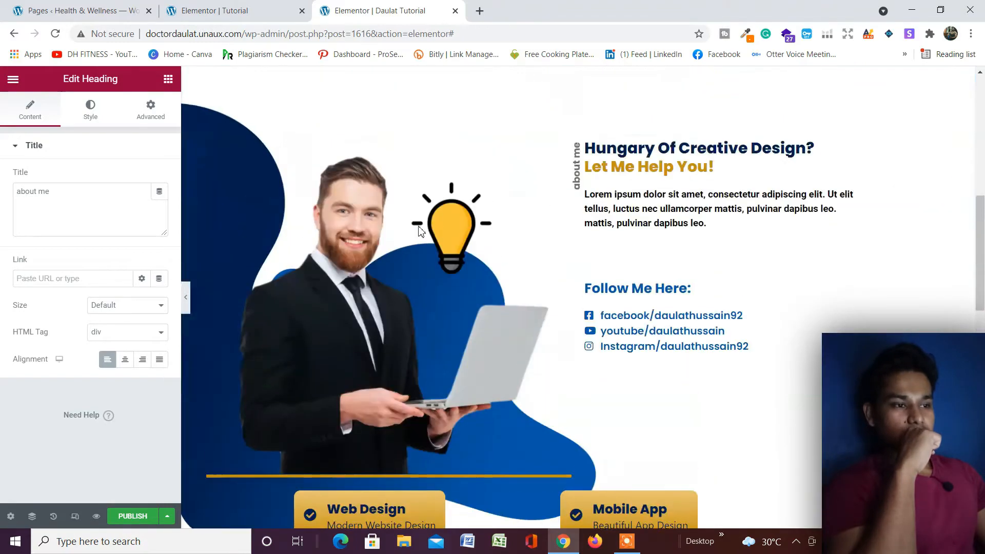
pyautogui.scroll(-5, 418, 230)
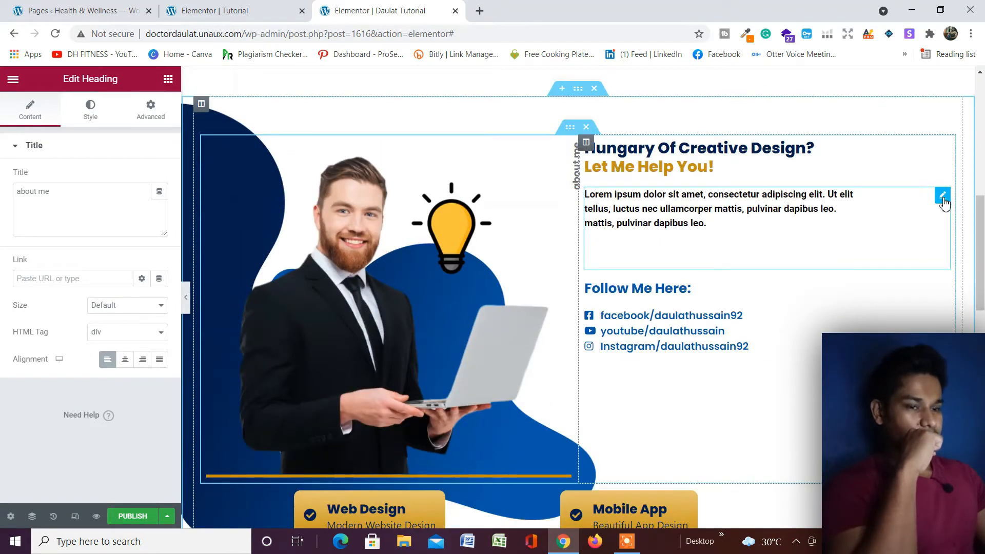
pyautogui.click(940, 201)
pyautogui.click(87, 112)
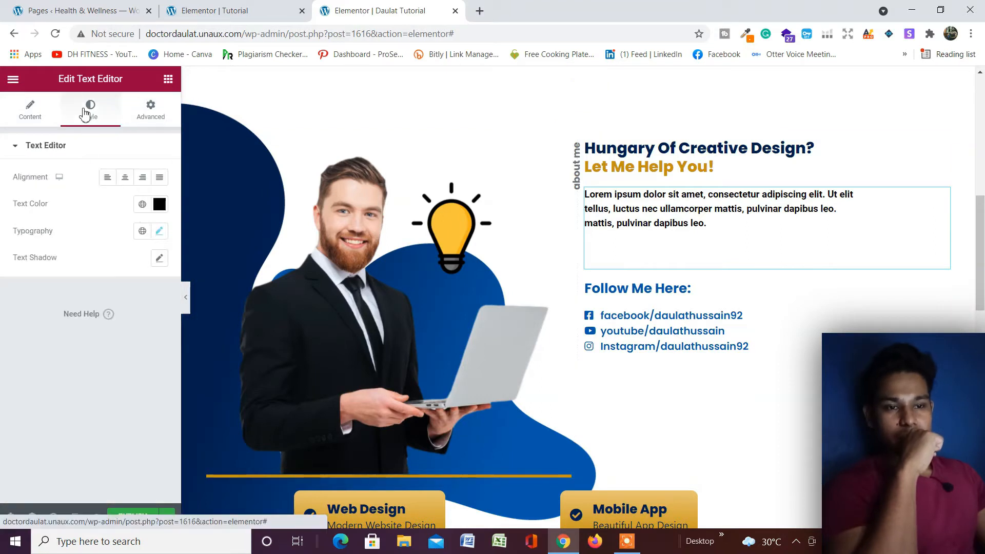
pyautogui.click(159, 232)
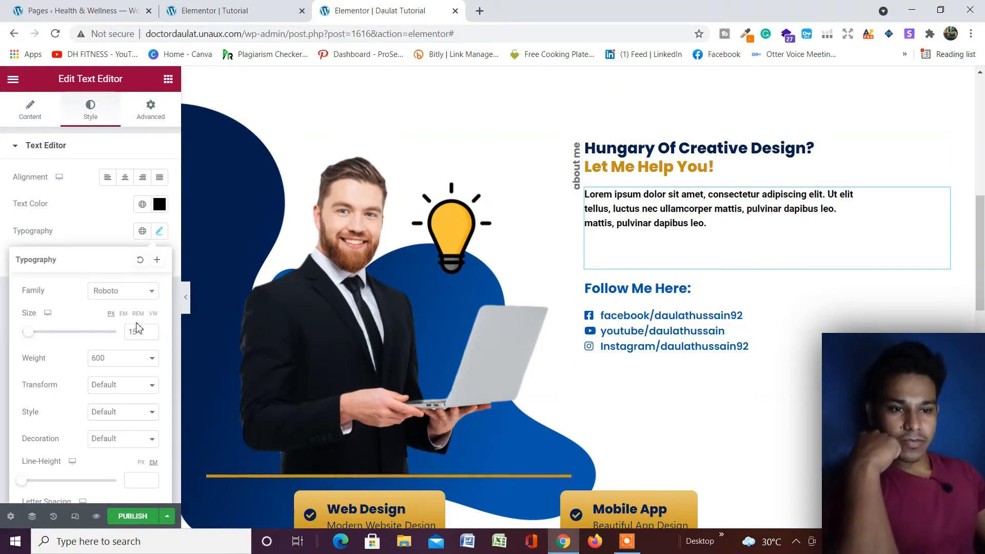
pyautogui.click(134, 359)
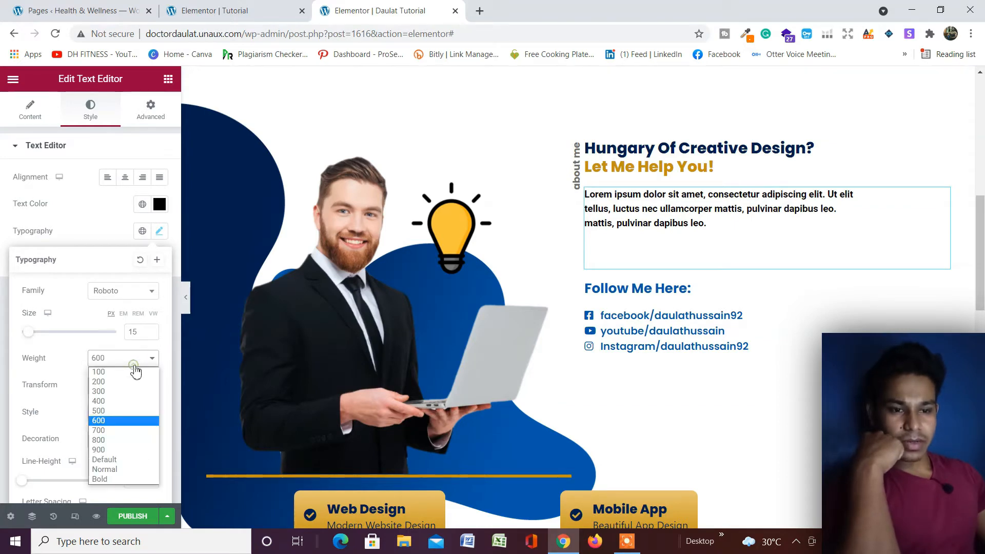
pyautogui.click(126, 415)
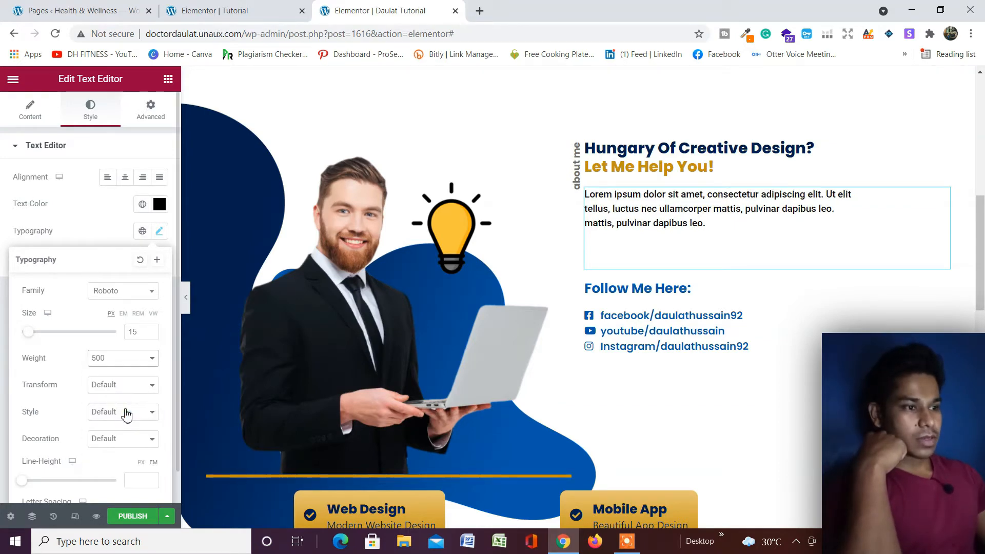
# - Copy the "Hungary Of Creative Design?" paragraph and paste its style onto the original skills section's paragraph
pyautogui.scroll(-5, 688, 259)
pyautogui.scroll(5, 737, 250)
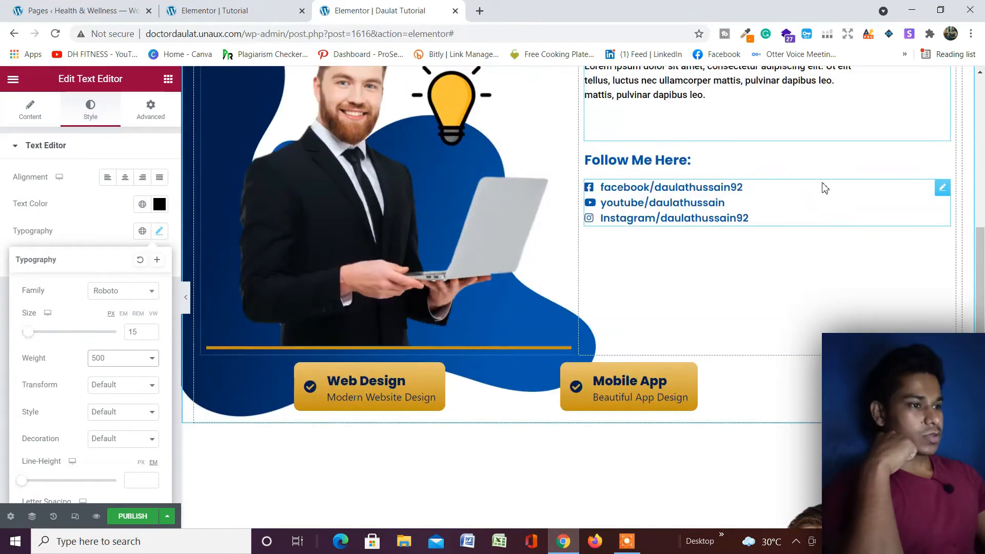
pyautogui.rightClick(947, 202)
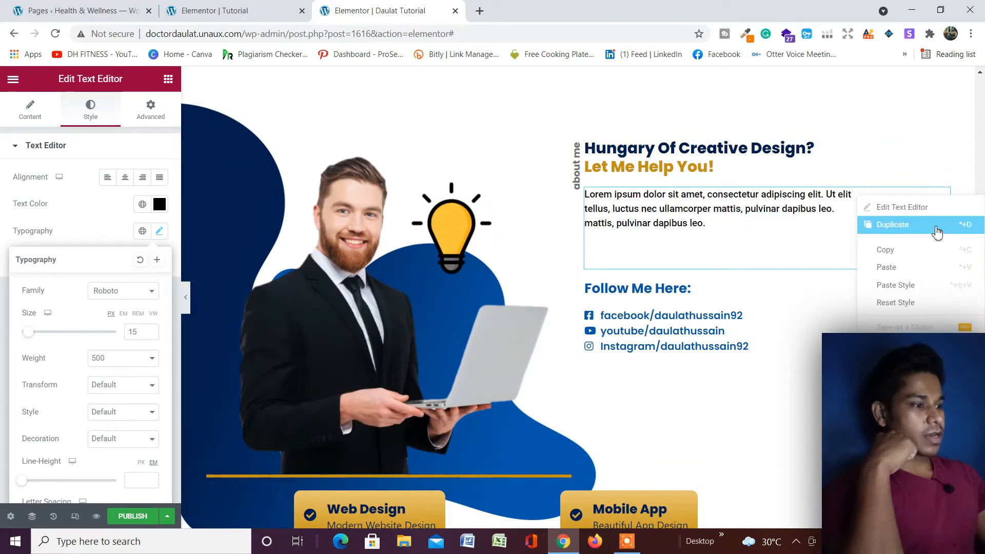
pyautogui.click(935, 250)
pyautogui.scroll(-5, 616, 295)
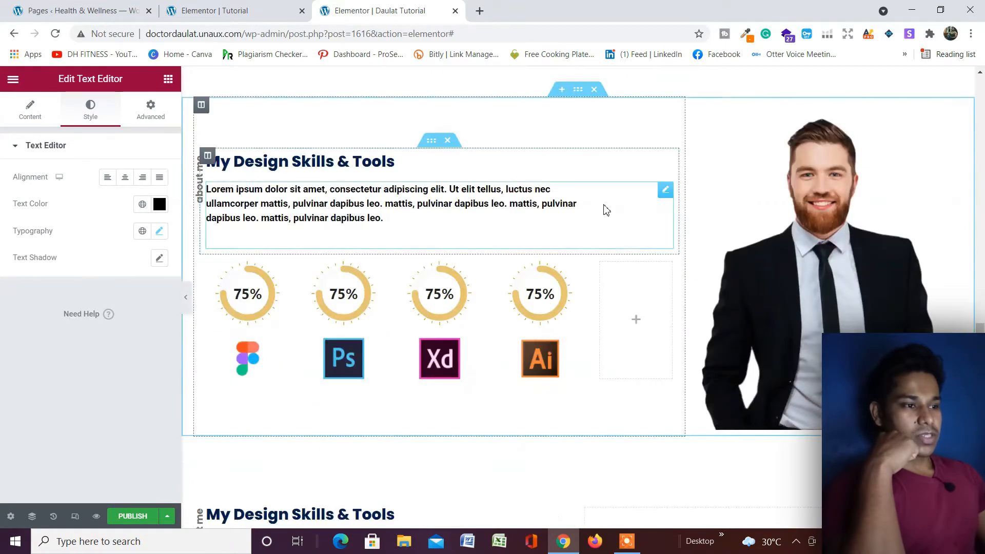
pyautogui.rightClick(666, 194)
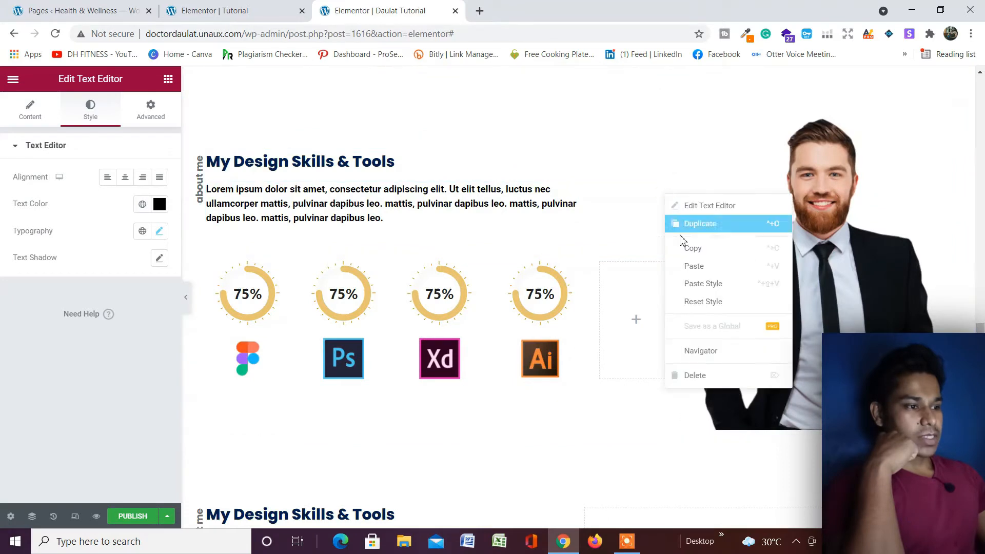
pyautogui.click(698, 266)
# - Paste the copied paragraph style onto the Lorem ipsum paragraph in the new two-column section
pyautogui.scroll(-6, 488, 226)
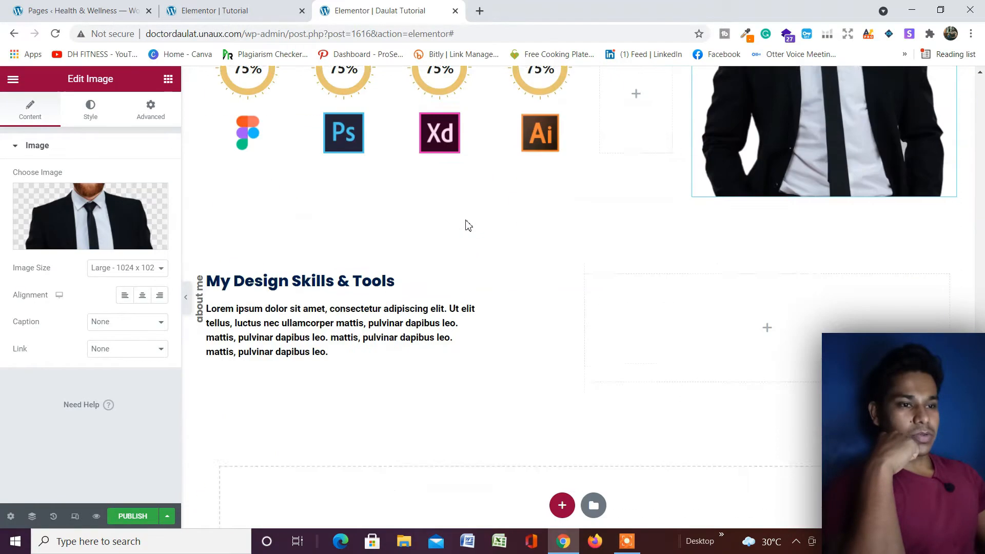
pyautogui.rightClick(570, 228)
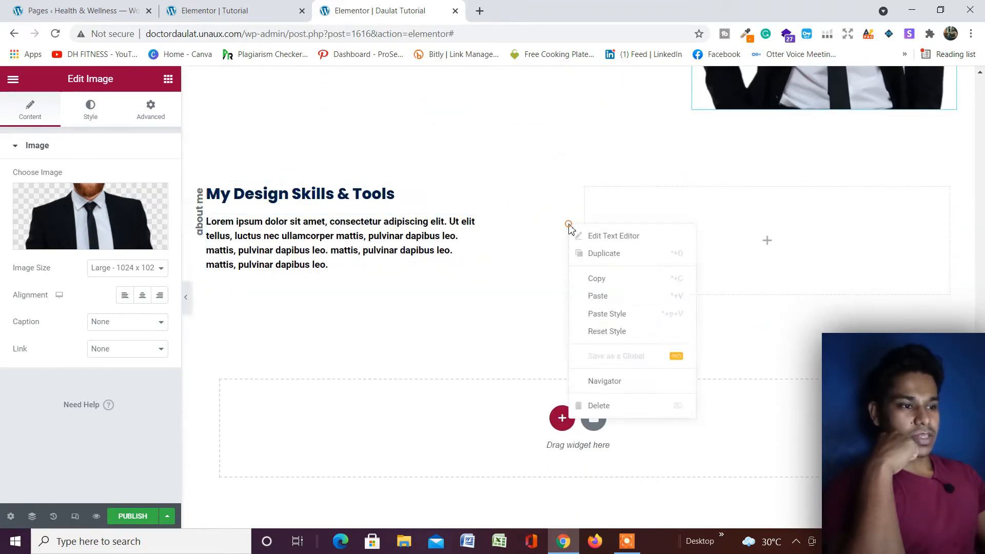
pyautogui.click(644, 315)
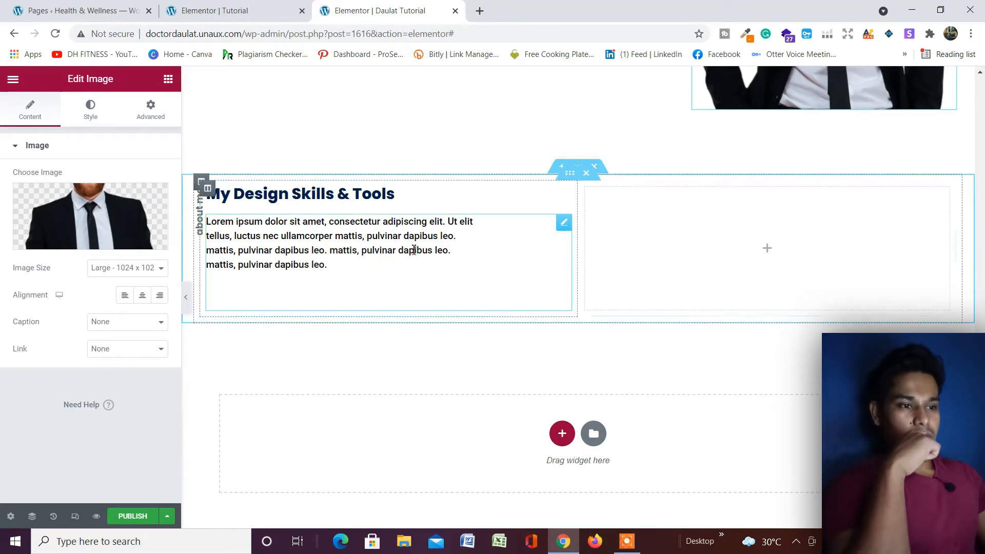
# - Give the new section a classic background using the image bg-shapes-2.jpg from the media library
pyautogui.scroll(-1, 503, 271)
pyautogui.scroll(1, 531, 268)
pyautogui.scroll(-1, 633, 253)
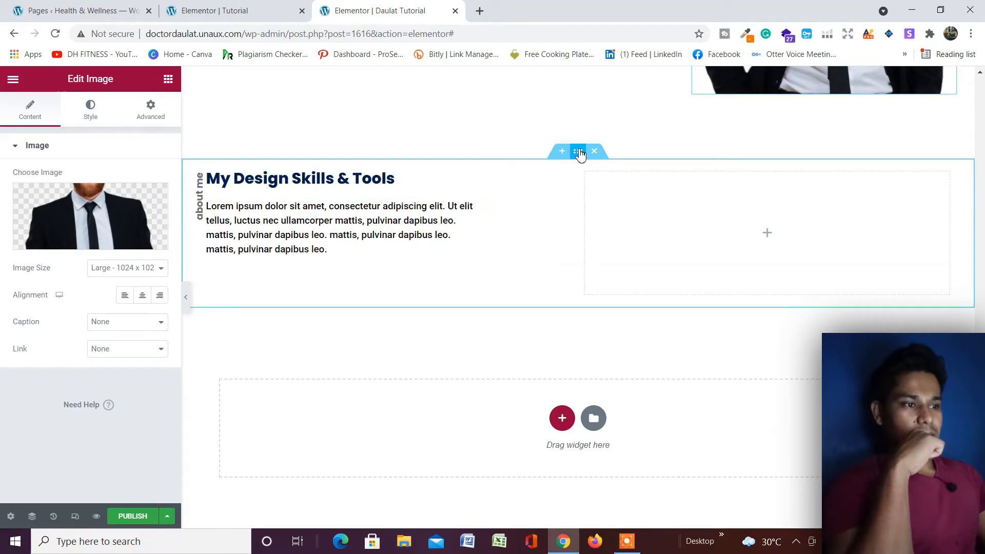
pyautogui.click(578, 152)
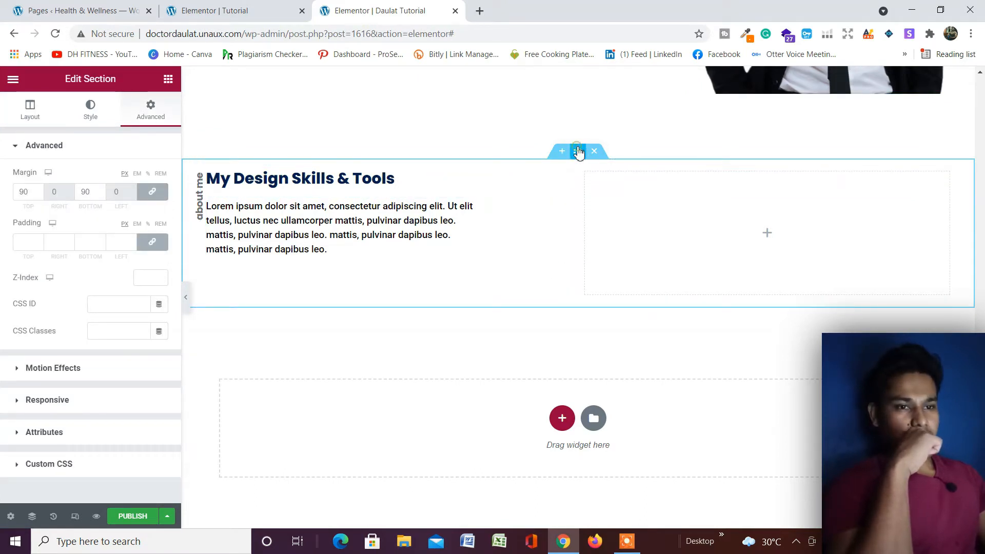
pyautogui.click(92, 115)
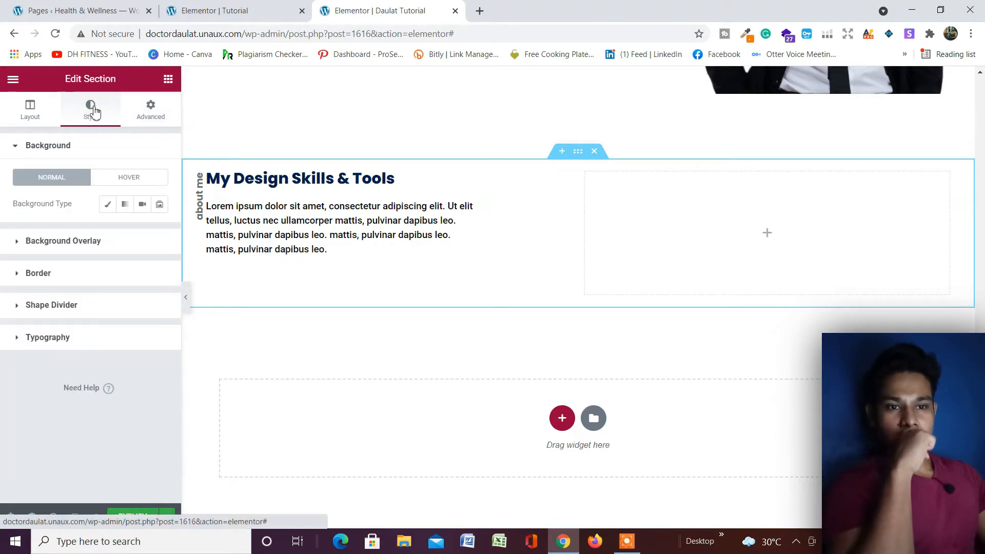
pyautogui.click(108, 205)
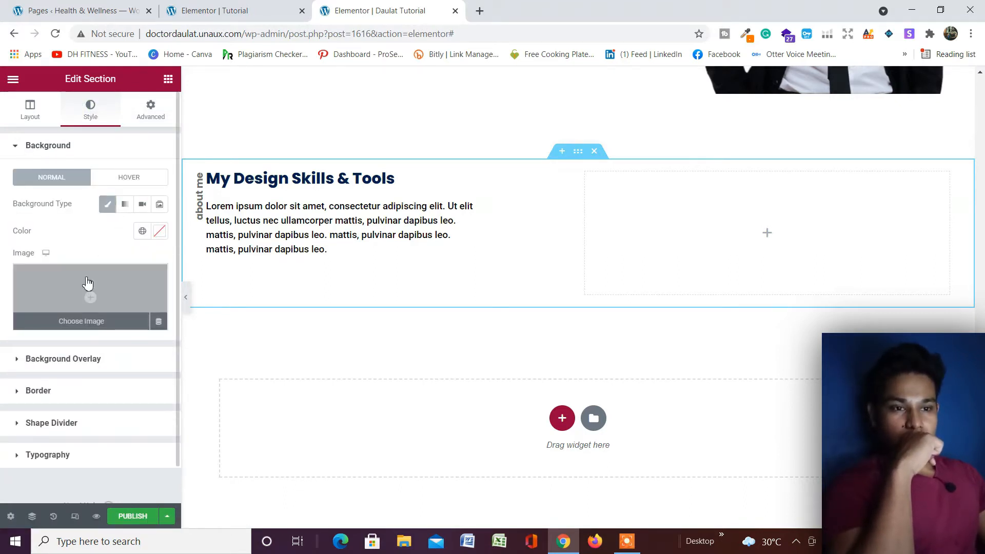
pyautogui.click(88, 282)
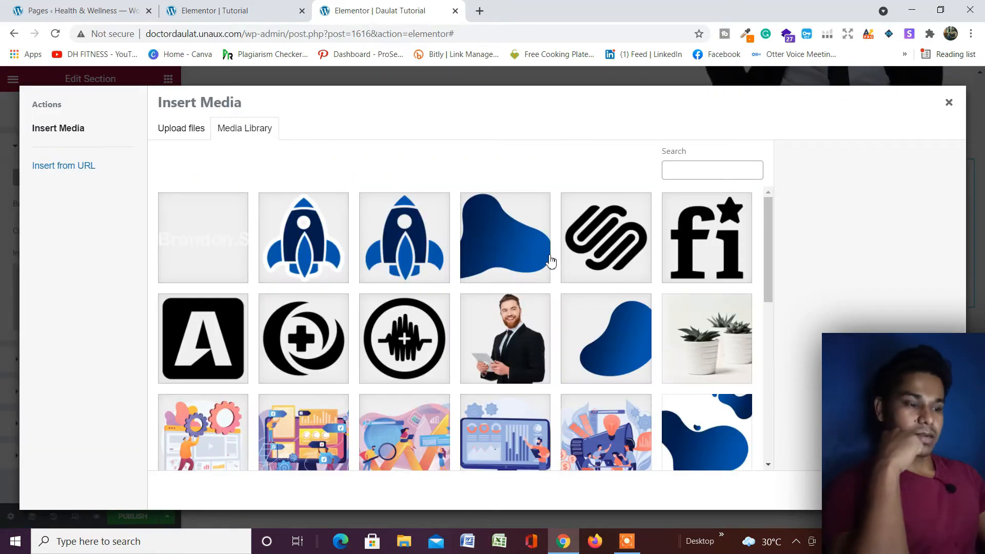
pyautogui.scroll(-8, 572, 251)
pyautogui.scroll(-5, 571, 252)
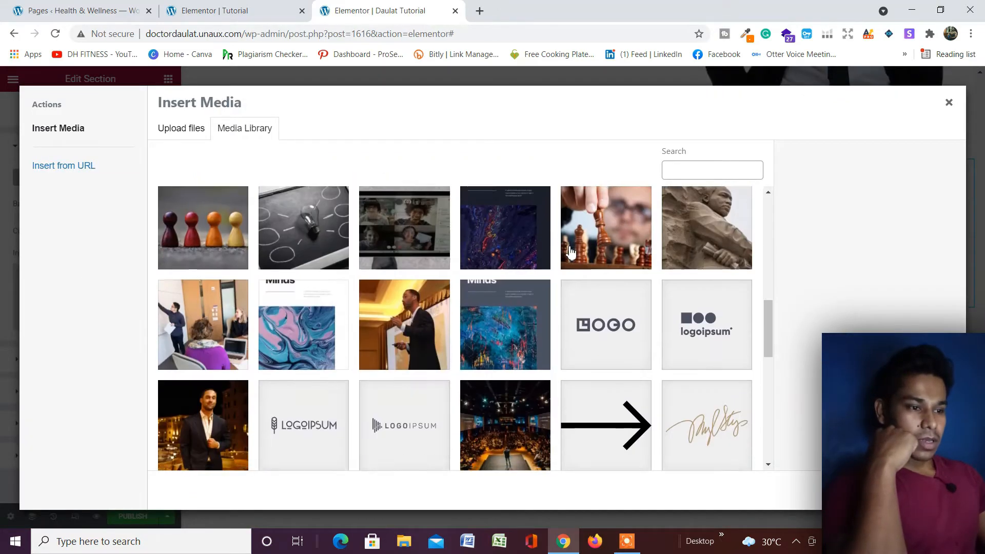
pyautogui.scroll(9, 572, 251)
pyautogui.scroll(1, 572, 252)
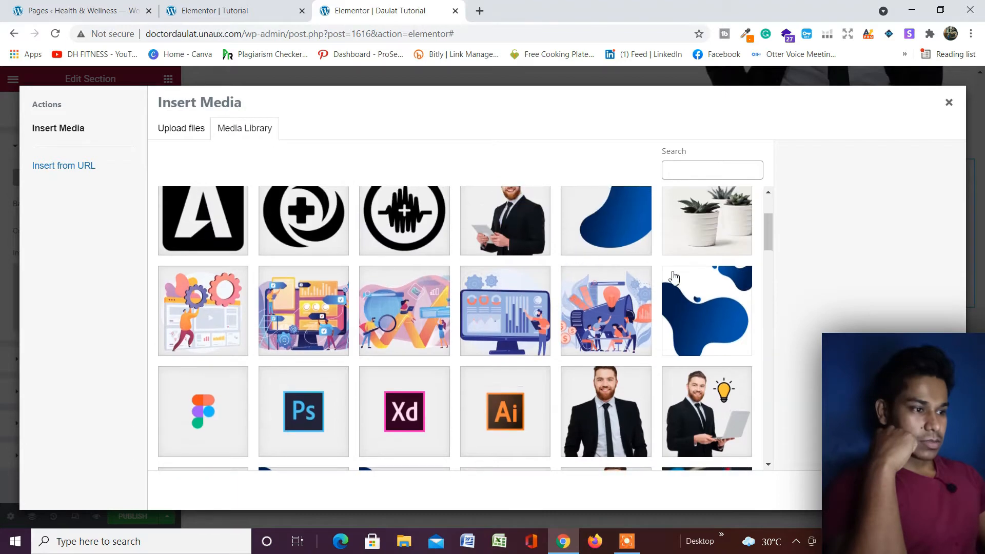
pyautogui.click(673, 277)
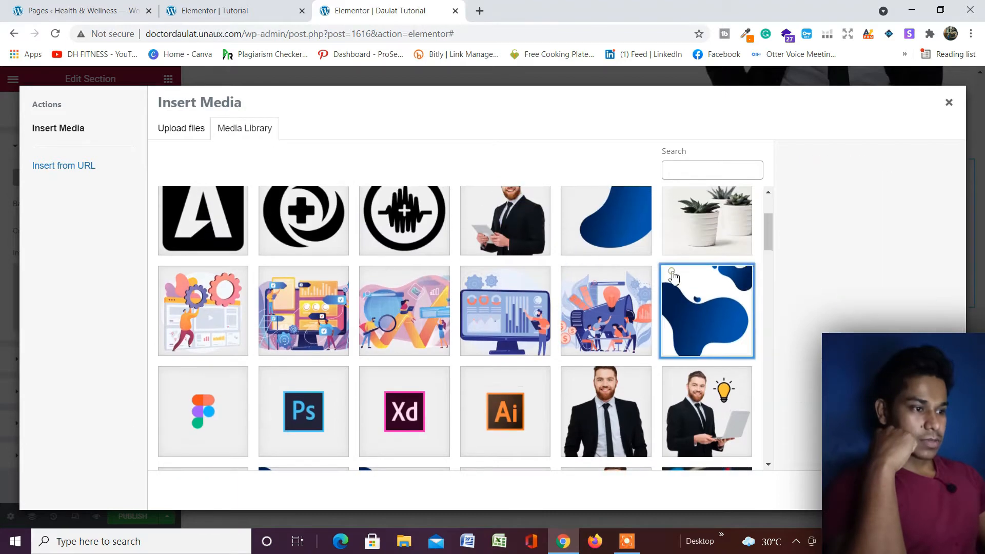
pyautogui.click(682, 334)
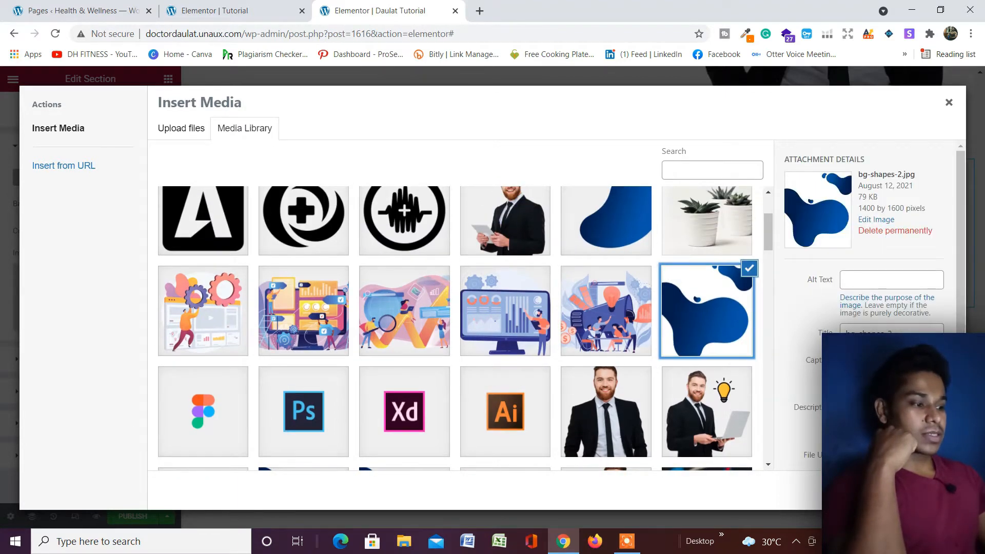
pyautogui.click(924, 490)
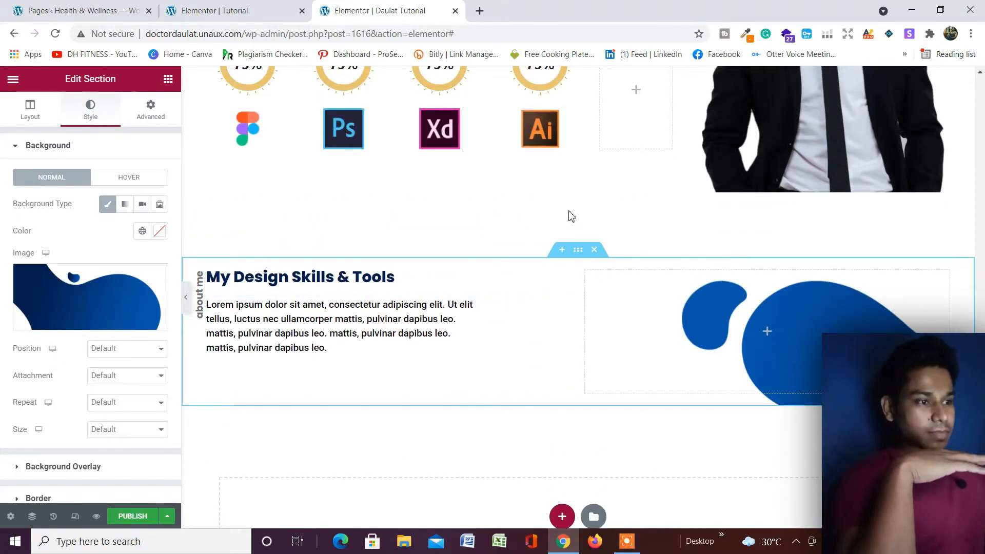
# - Set the position of the new section's background image to Center Left
pyautogui.scroll(-2, 569, 241)
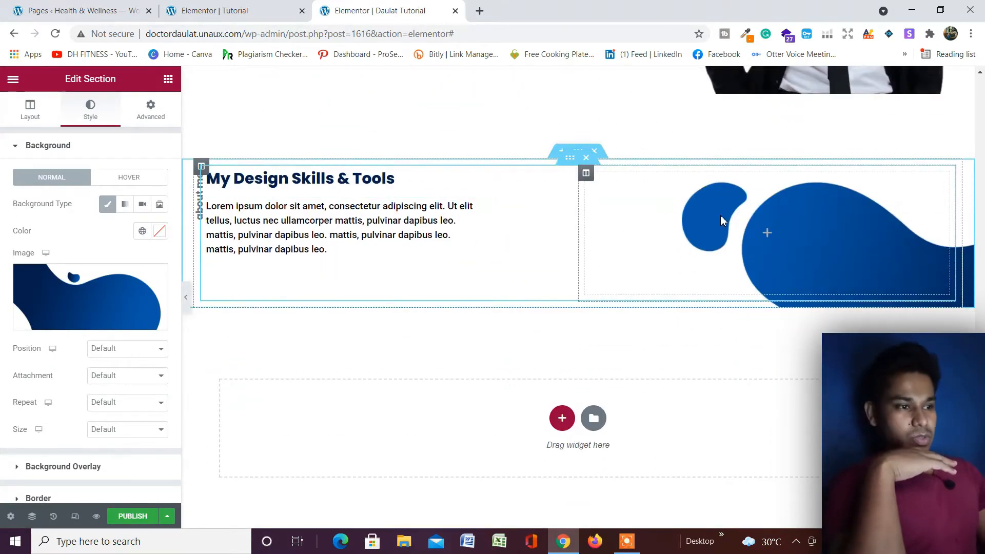
pyautogui.scroll(3, 664, 255)
pyautogui.scroll(-3, 664, 255)
pyautogui.click(120, 349)
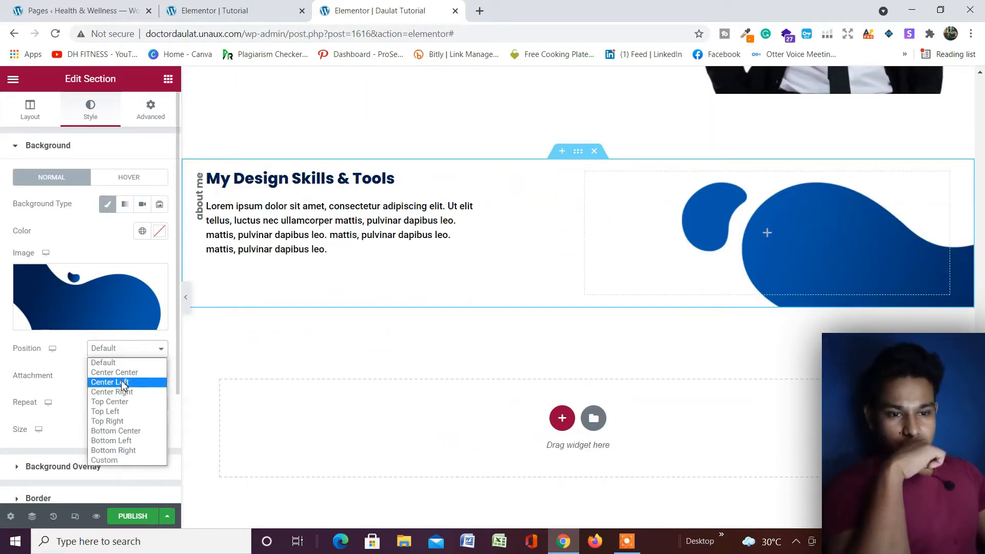
pyautogui.click(122, 382)
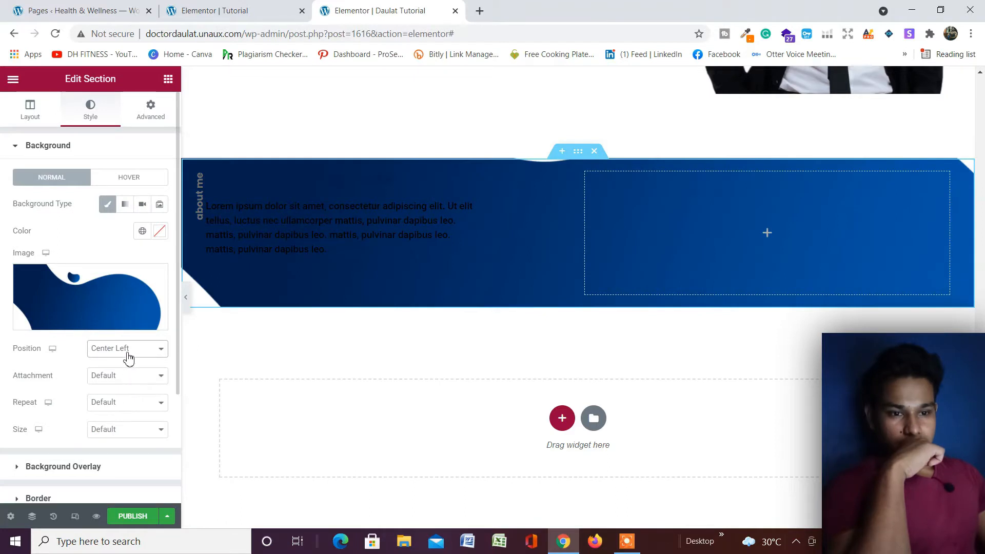
# - Configure the section's background image with size Cover, repeat No-repeat and position Top Center
pyautogui.click(137, 434)
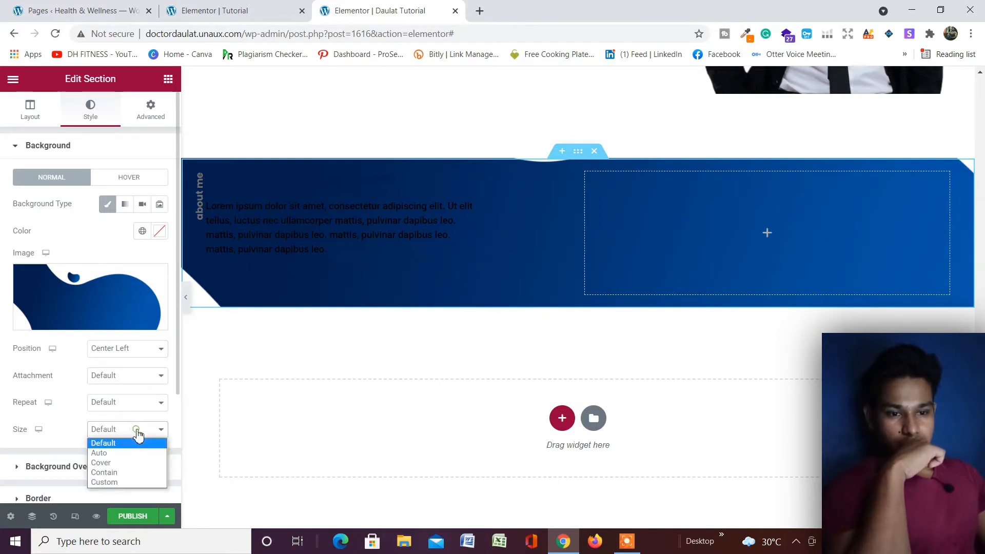
pyautogui.click(135, 463)
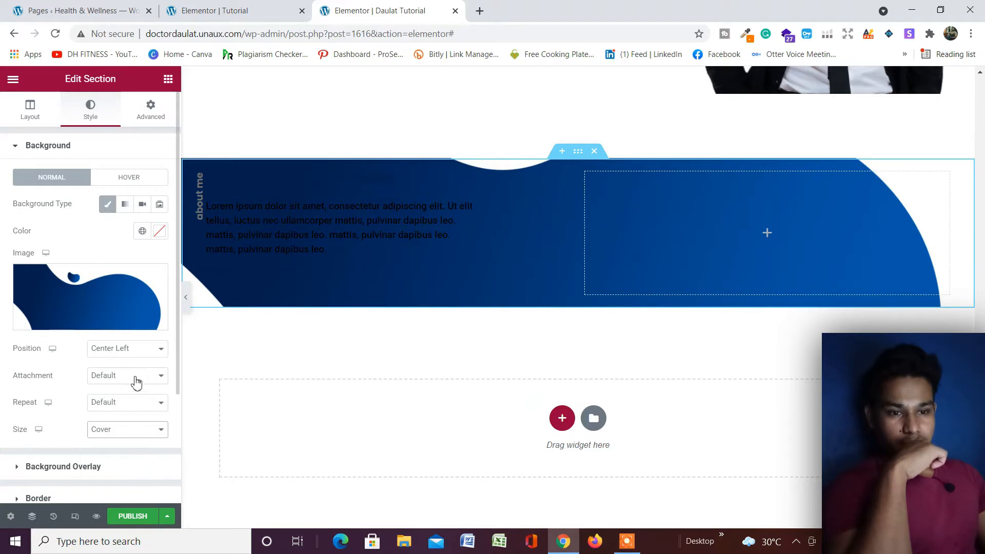
pyautogui.click(131, 405)
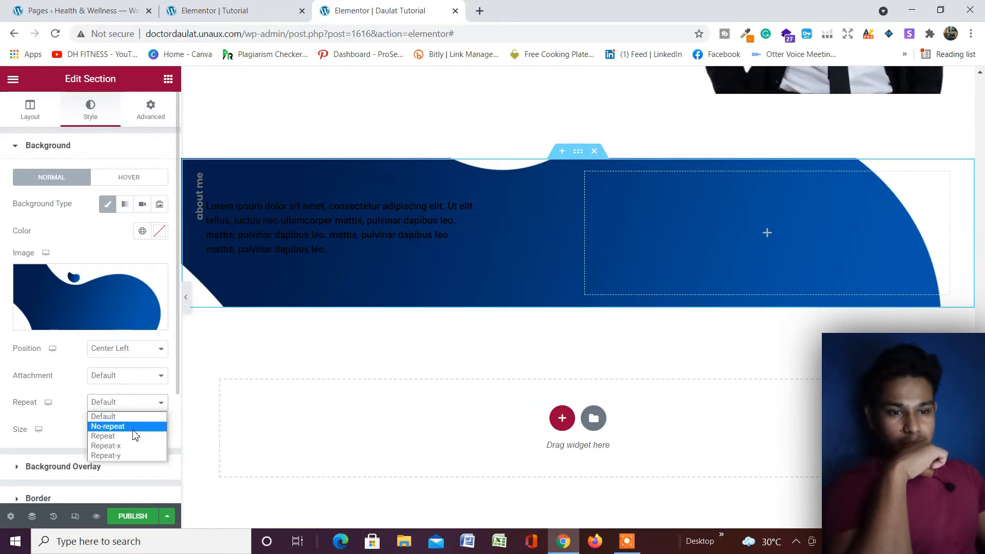
pyautogui.click(133, 430)
pyautogui.click(128, 350)
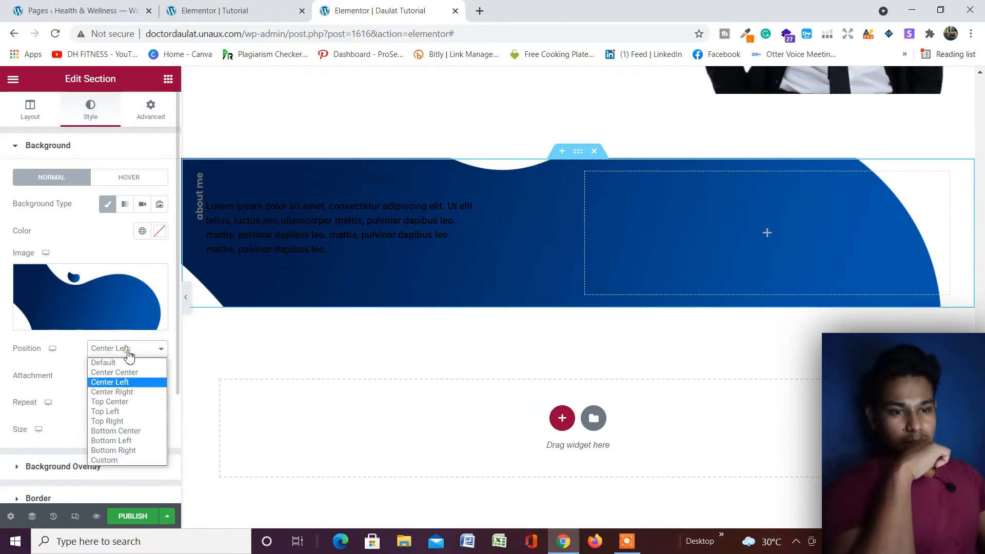
pyautogui.click(119, 405)
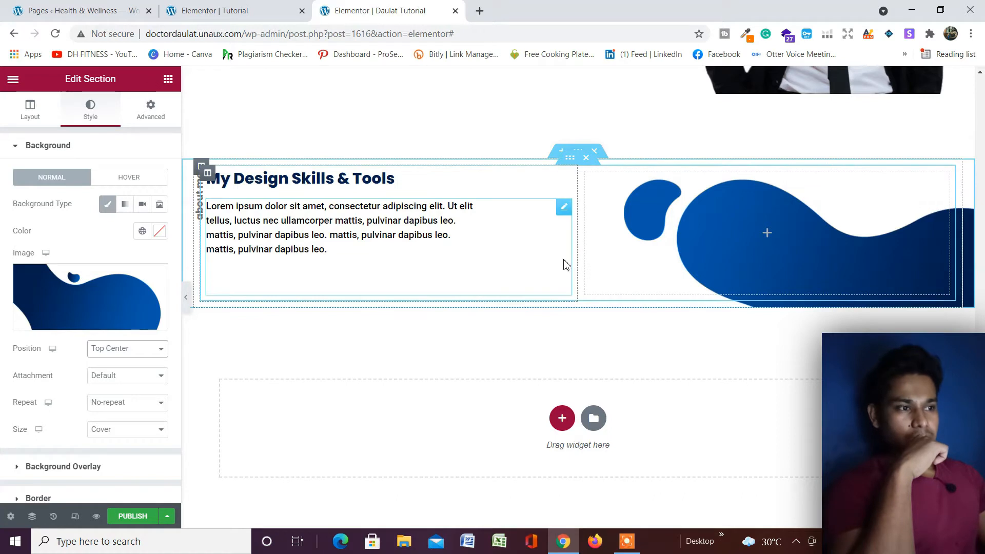
pyautogui.scroll(1, 566, 265)
pyautogui.scroll(-3, 97, 395)
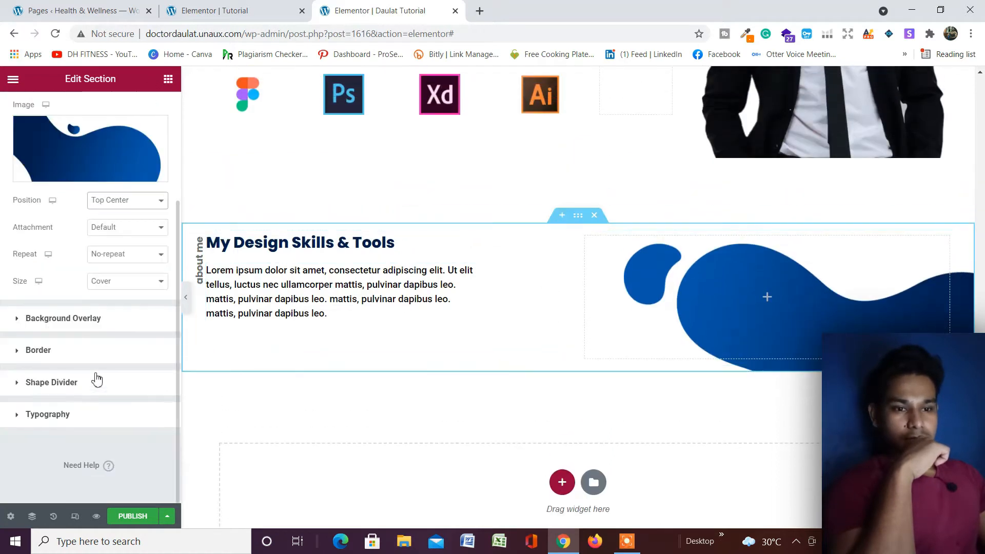
pyautogui.click(127, 282)
pyautogui.click(121, 315)
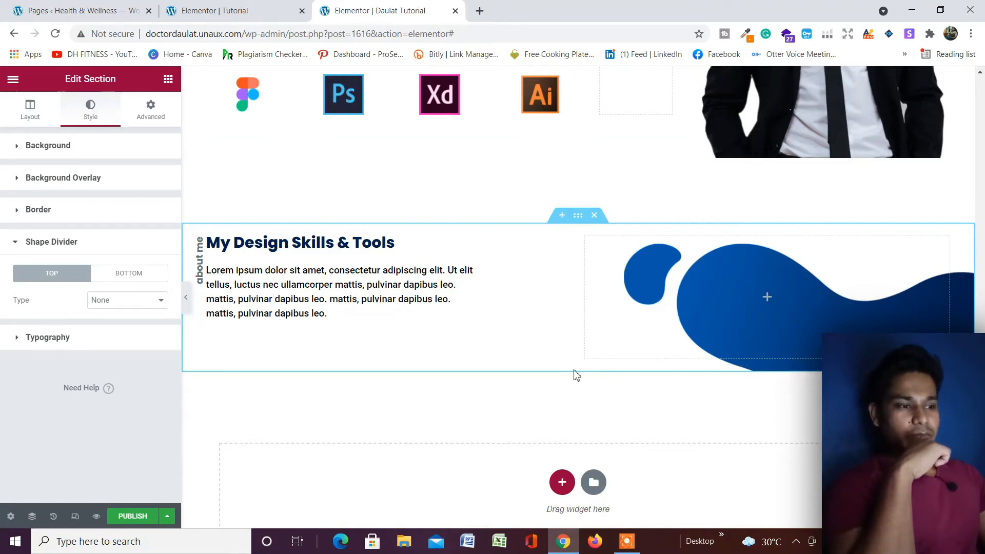
# - Unlink the margins of the inner section holding the heading and paragraph, and set its top margin to 90 px
pyautogui.scroll(-1, 577, 374)
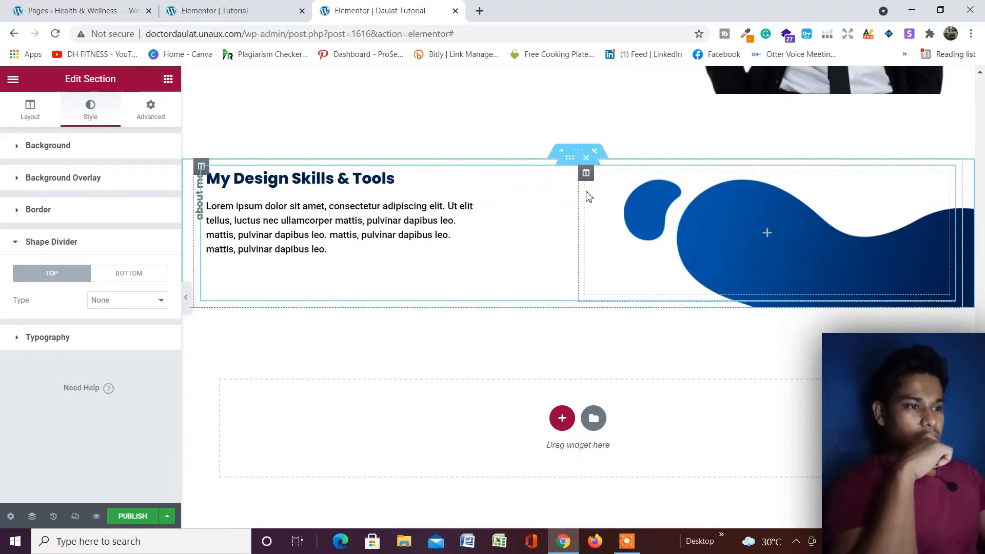
pyautogui.click(570, 159)
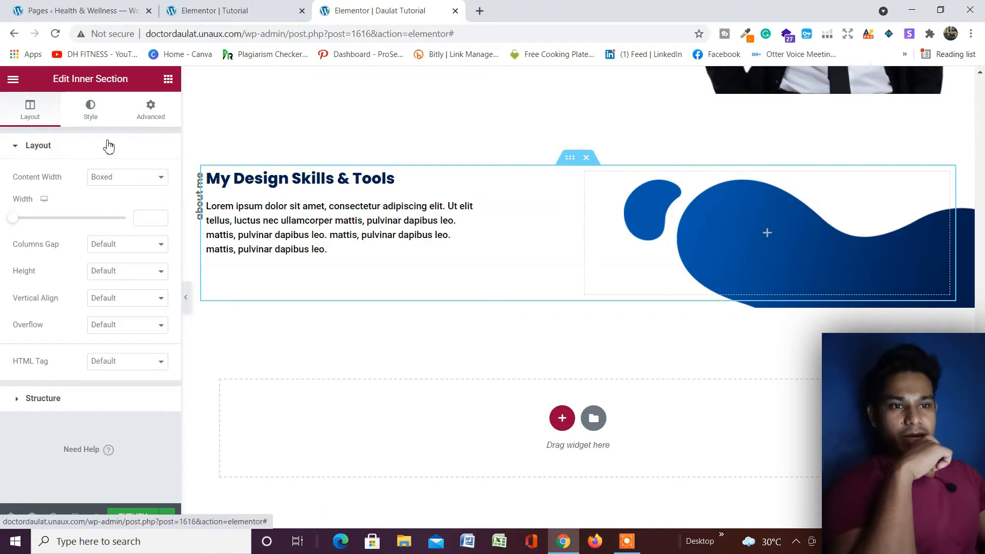
pyautogui.click(150, 117)
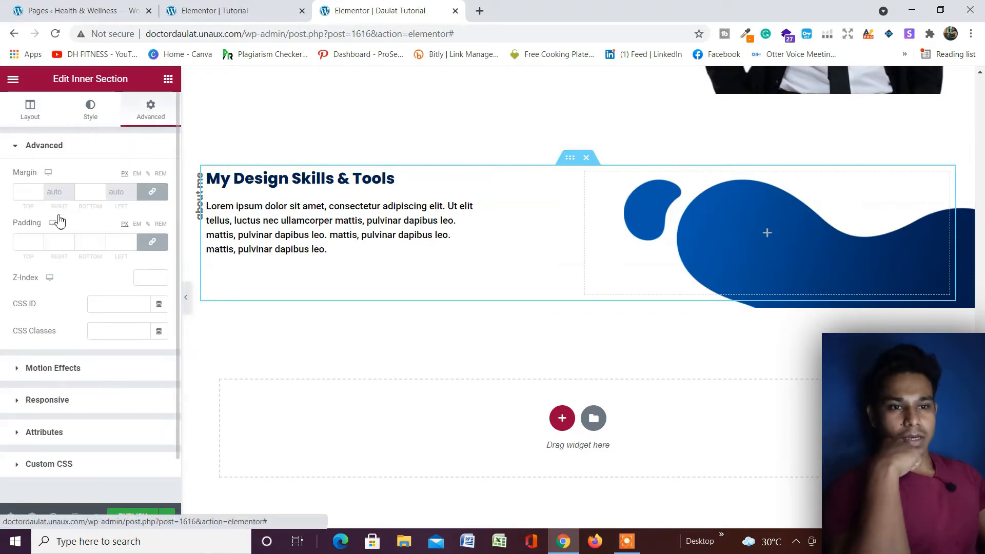
pyautogui.click(152, 191)
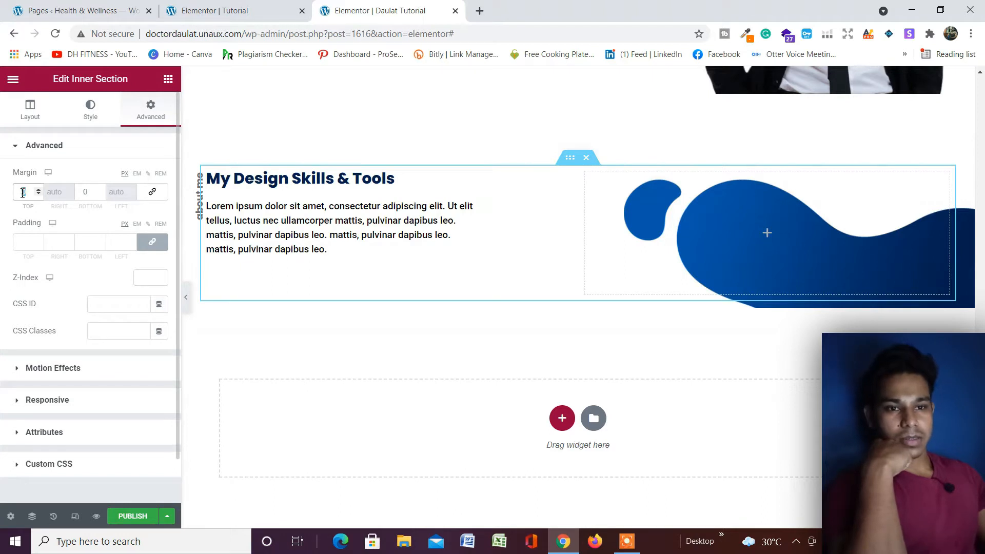
pyautogui.write('90')
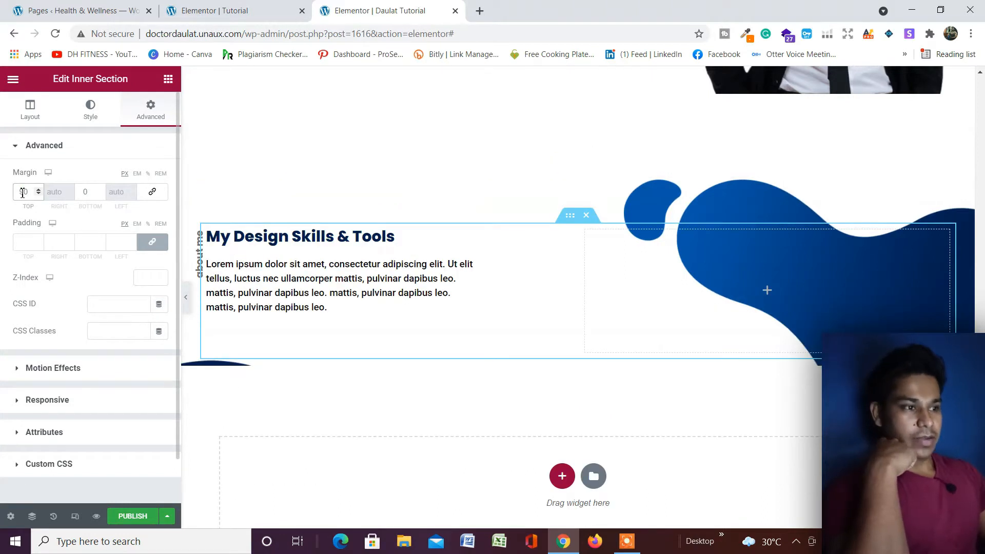
pyautogui.scroll(-1, 632, 362)
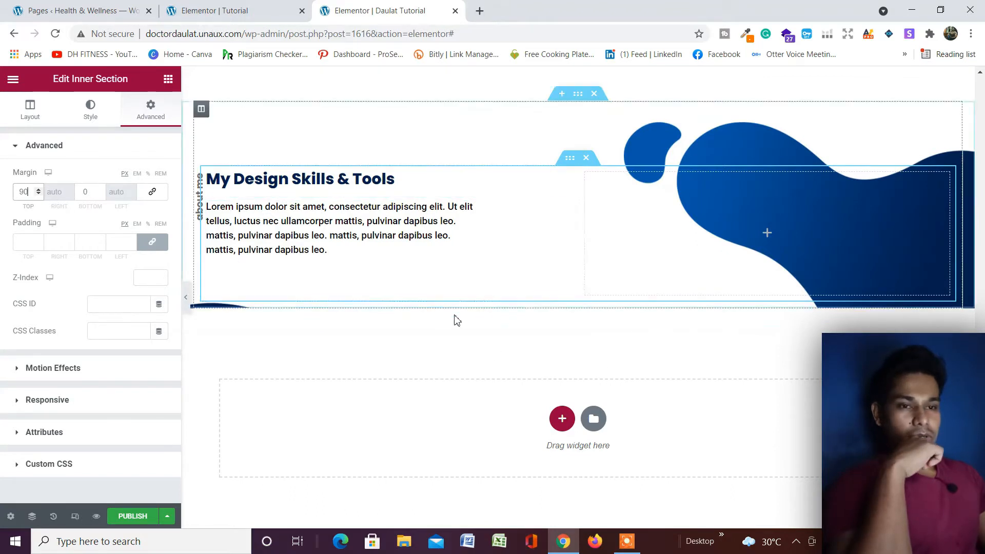
# - Add another inner section beneath the heading and paragraph, and duplicate its first column to make three columns
pyautogui.click(169, 80)
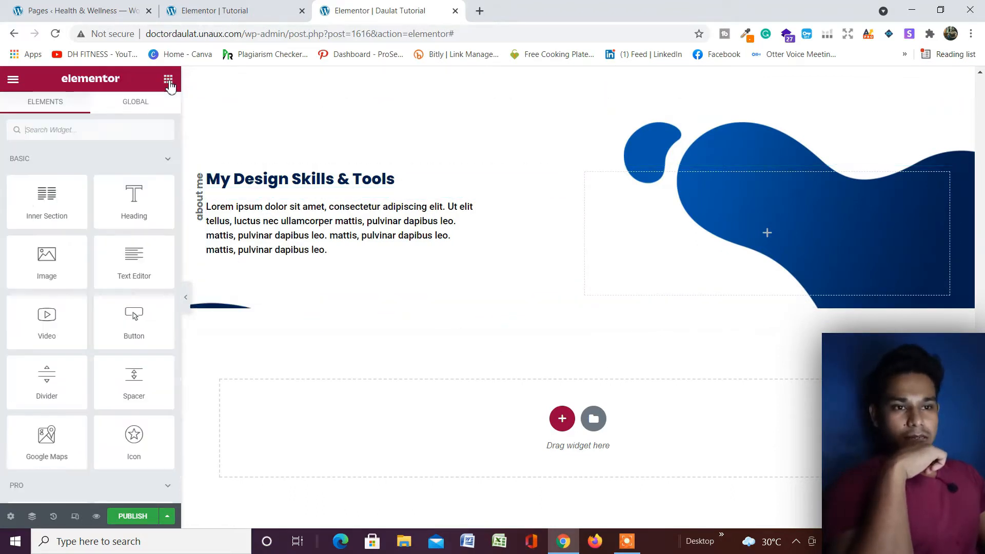
pyautogui.moveTo(74, 210); pyautogui.dragTo(568, 295)
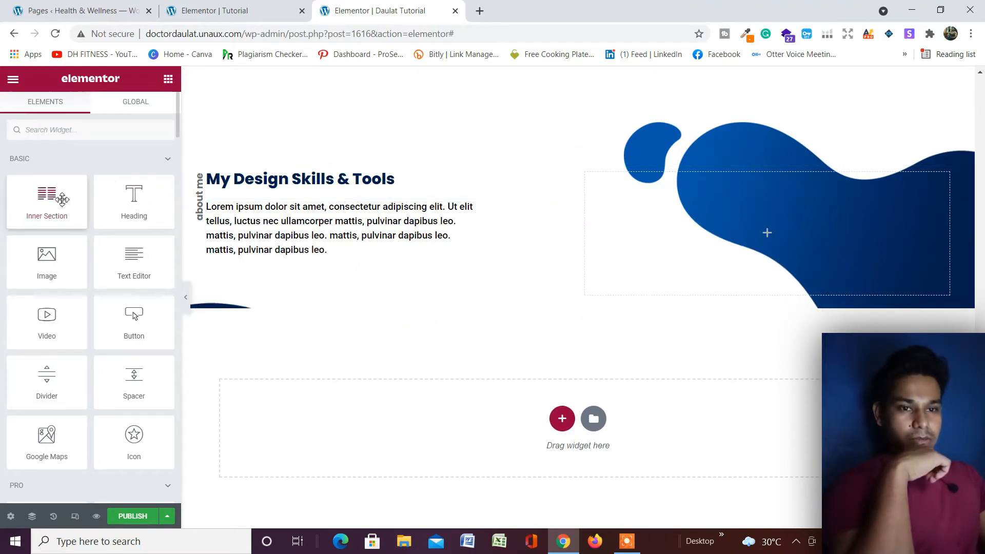
pyautogui.moveTo(34, 208); pyautogui.dragTo(475, 284)
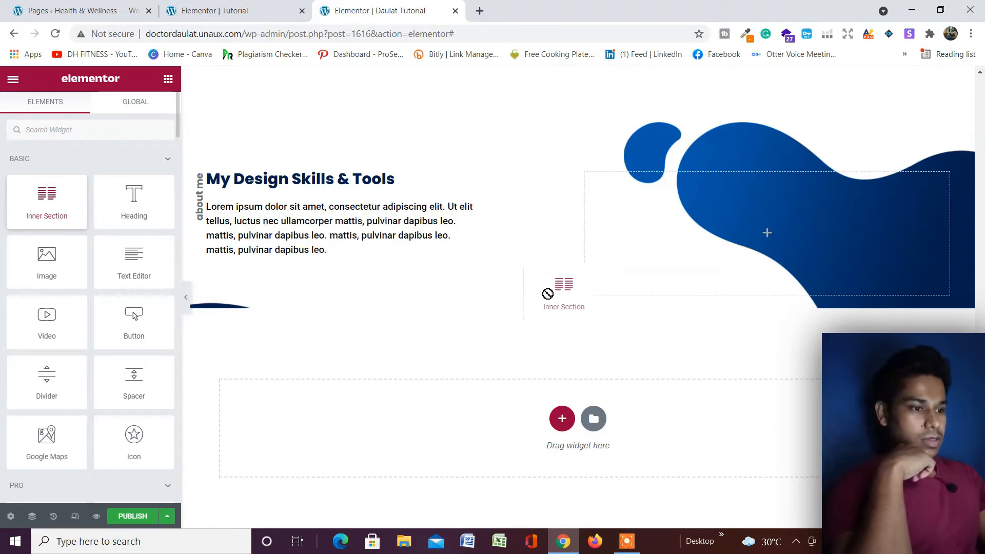
pyautogui.moveTo(548, 294); pyautogui.dragTo(564, 306)
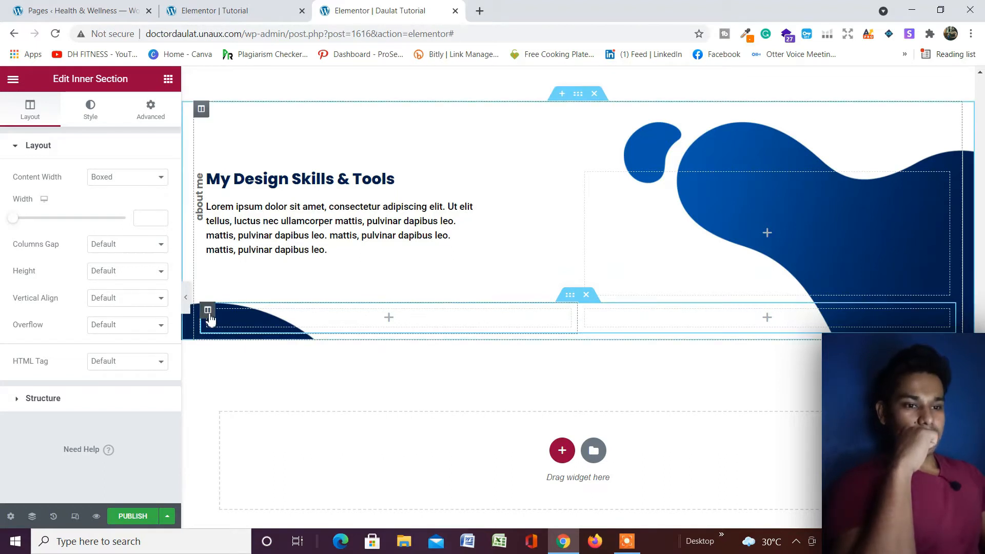
pyautogui.rightClick(210, 317)
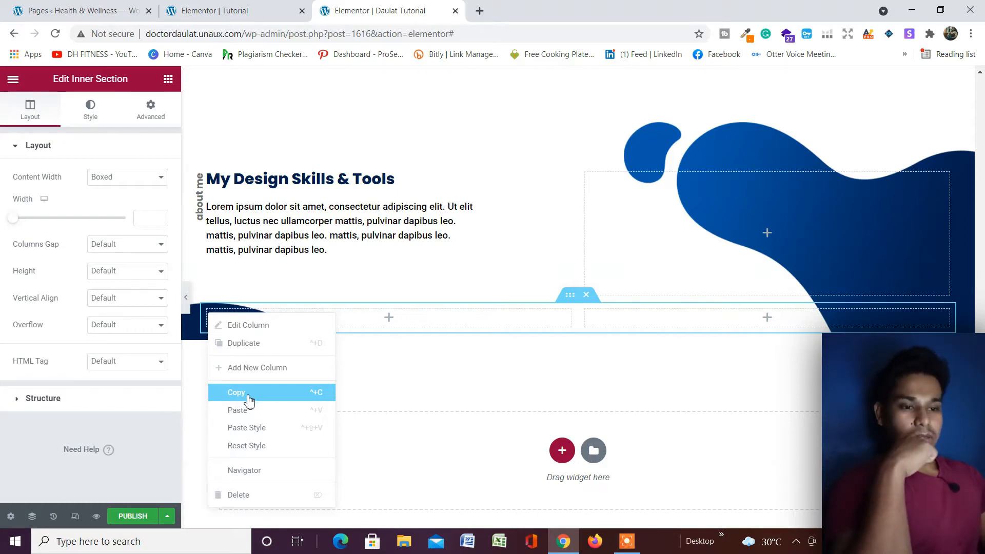
pyautogui.click(267, 343)
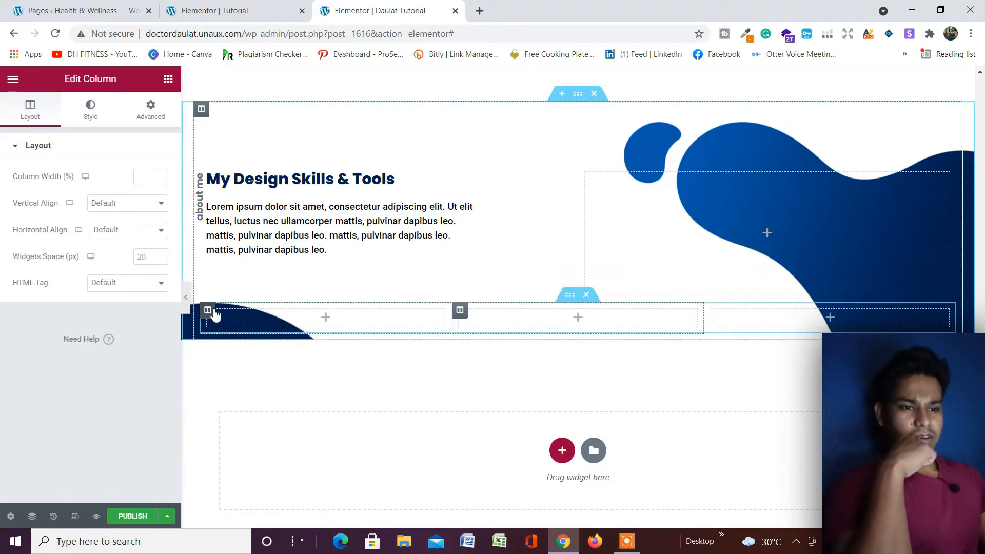
# - Duplicate the first column of the row beneath the text twice to make five columns
pyautogui.rightClick(211, 314)
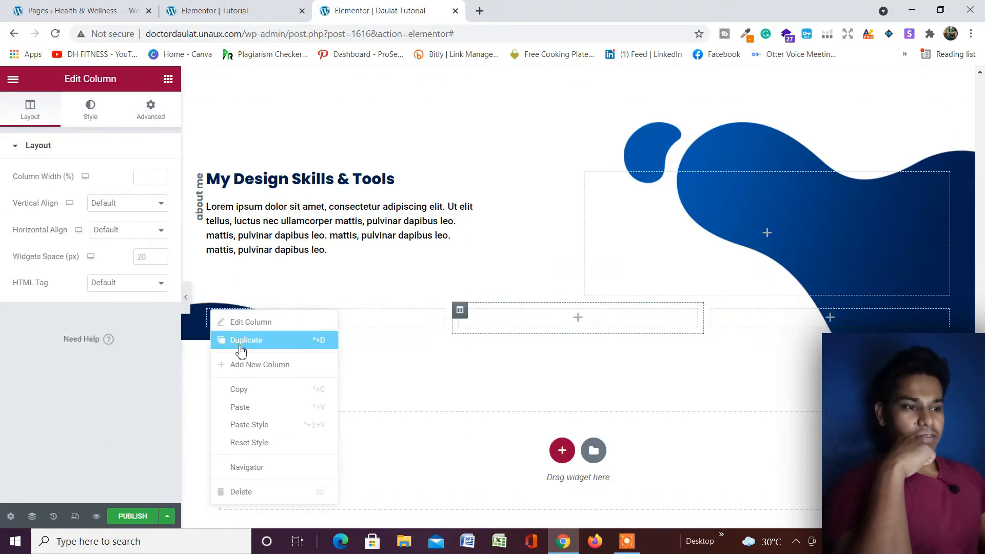
pyautogui.click(240, 340)
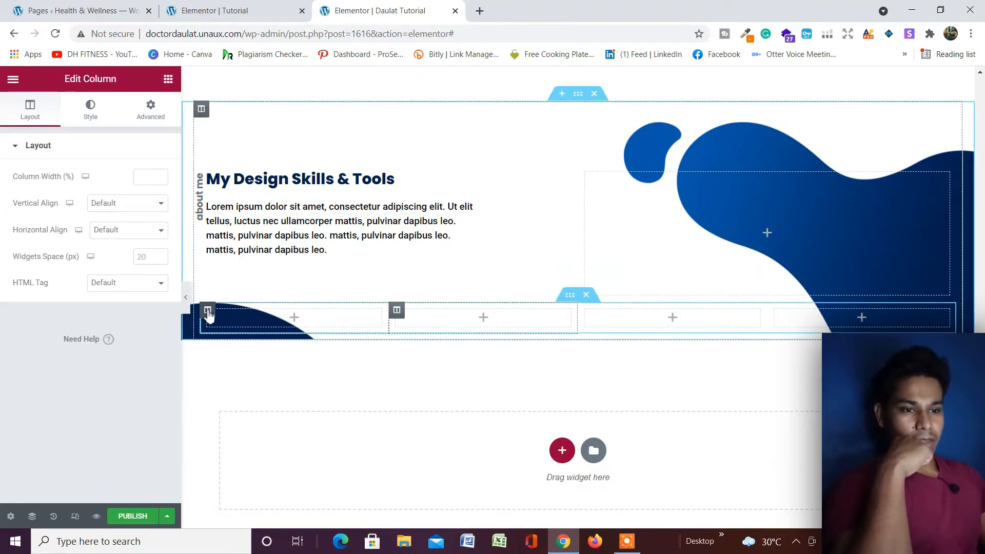
pyautogui.rightClick(208, 311)
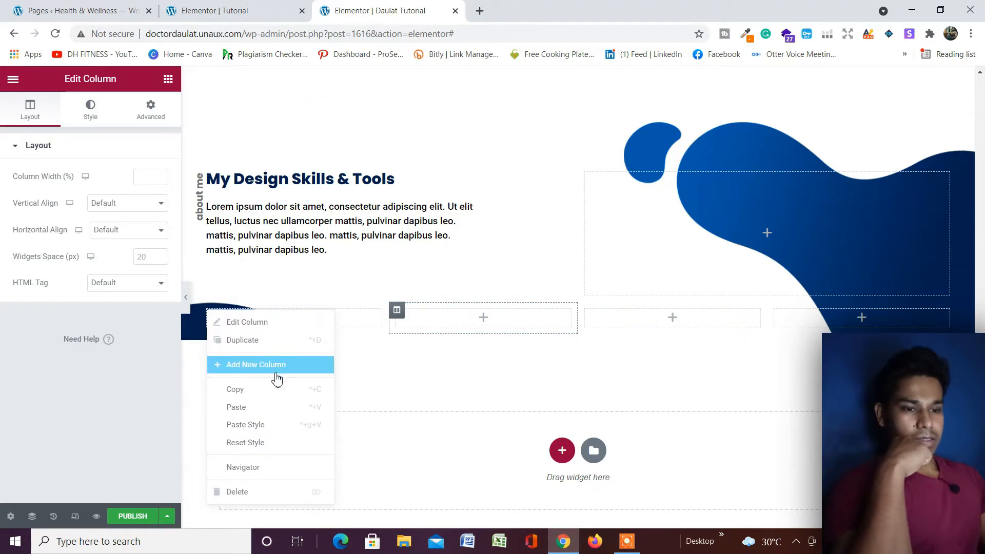
pyautogui.click(278, 344)
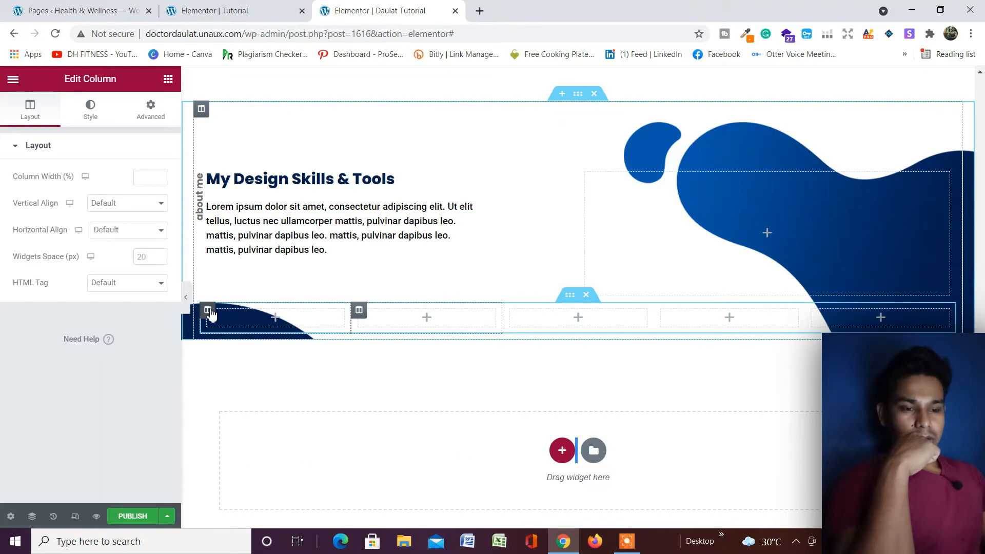
# - Add a Counter widget to the row's first column and set its number suffix to "+"
pyautogui.click(168, 79)
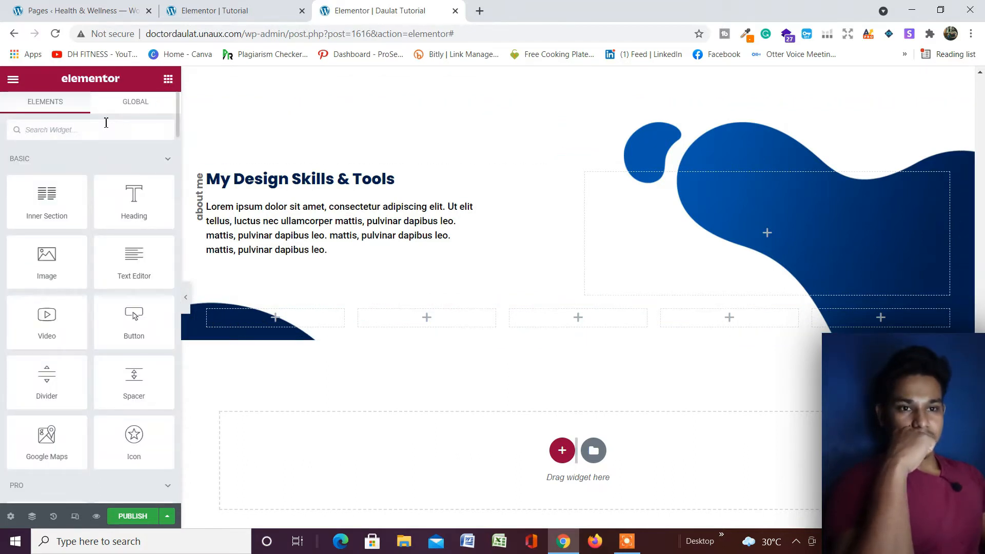
pyautogui.click(105, 123)
pyautogui.write('coun')
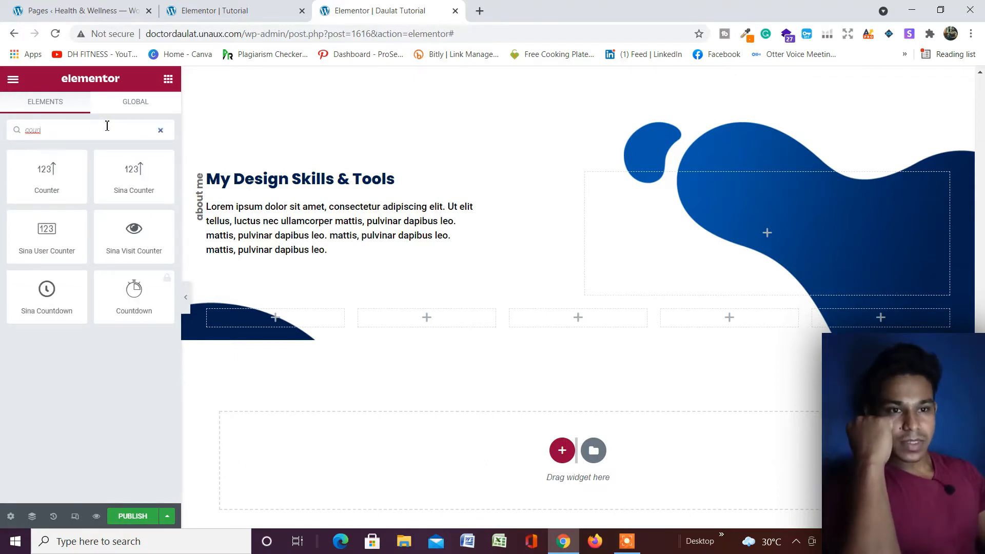
pyautogui.moveTo(50, 181); pyautogui.dragTo(258, 326)
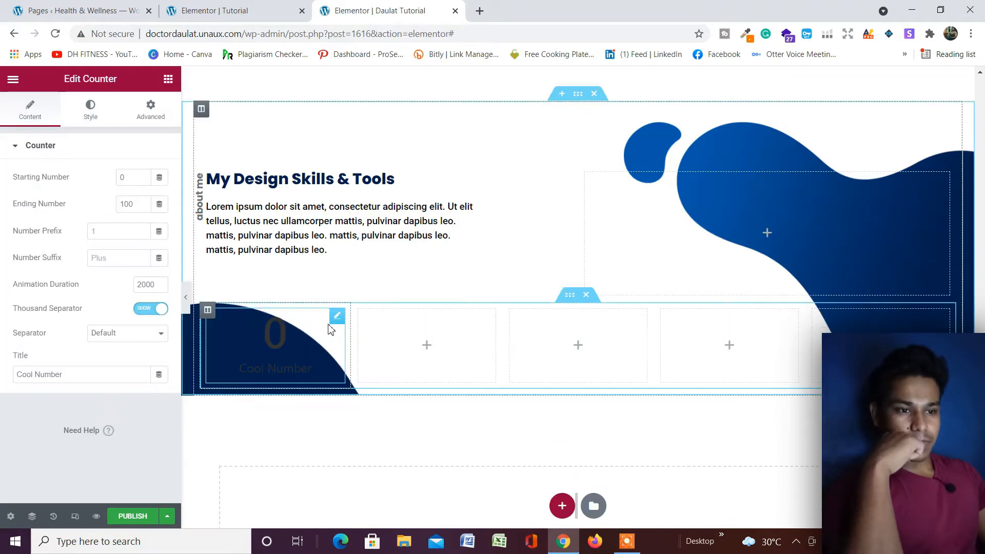
pyautogui.scroll(-1, 290, 358)
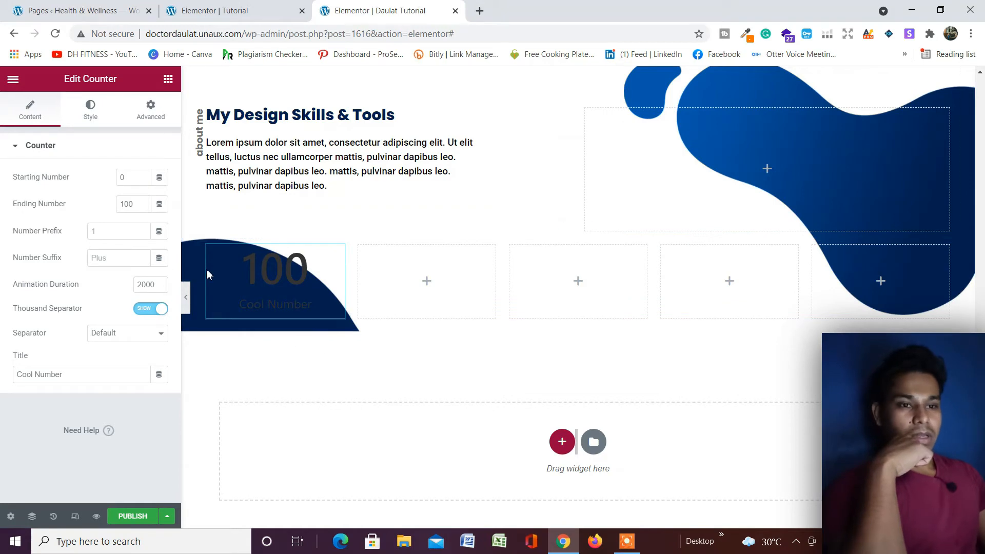
pyautogui.click(122, 257)
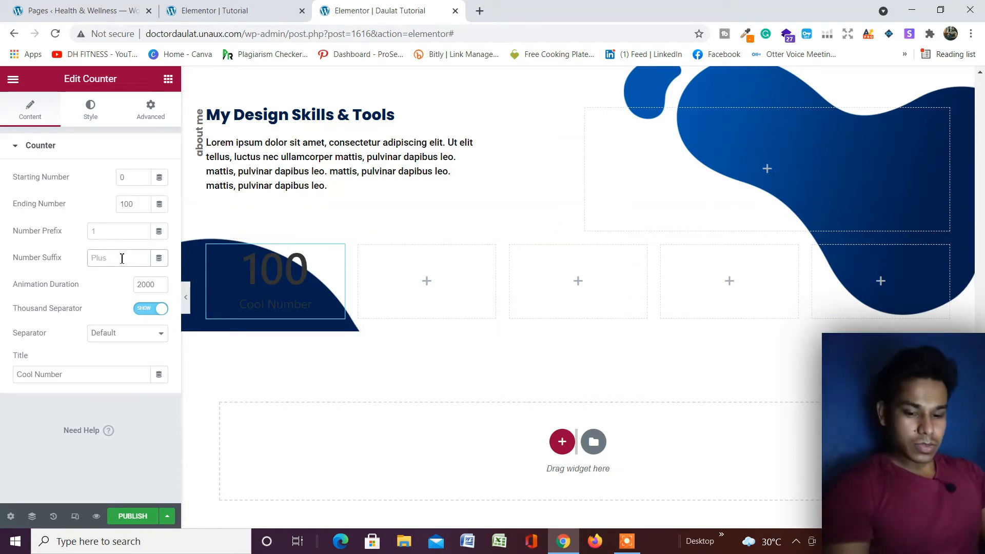
pyautogui.write('+')
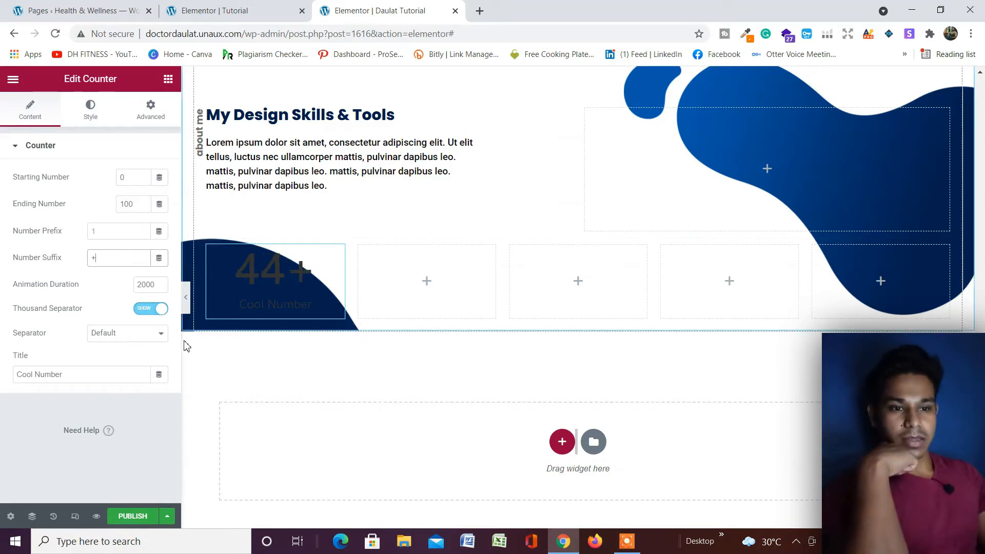
# - Set the counter number's text color to the global Primary color
pyautogui.click(90, 113)
pyautogui.click(159, 177)
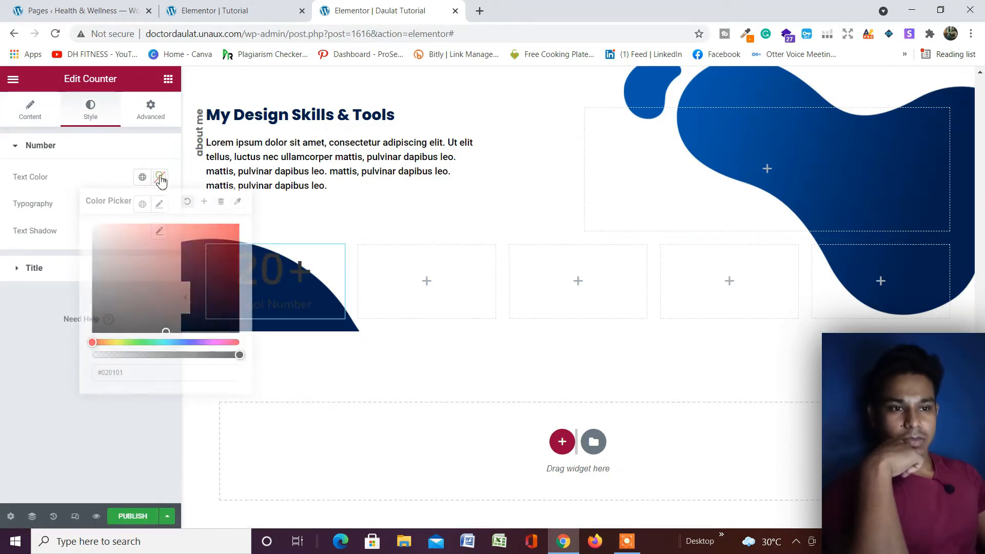
pyautogui.click(141, 266)
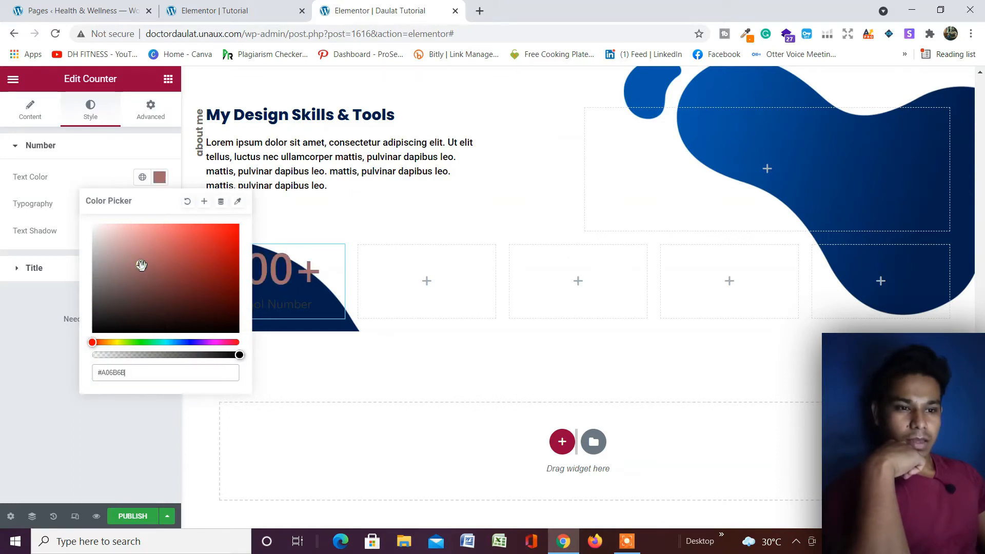
pyautogui.click(143, 177)
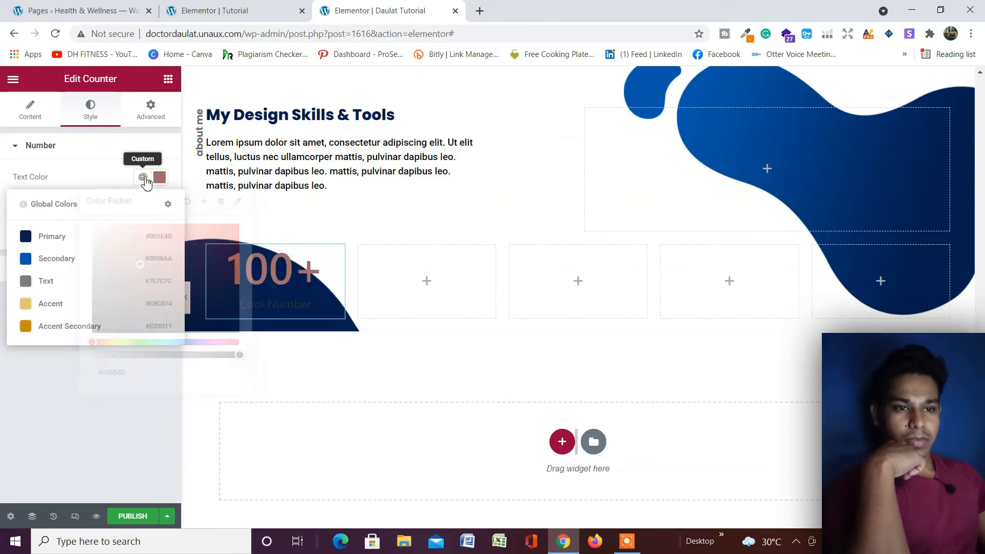
pyautogui.click(77, 237)
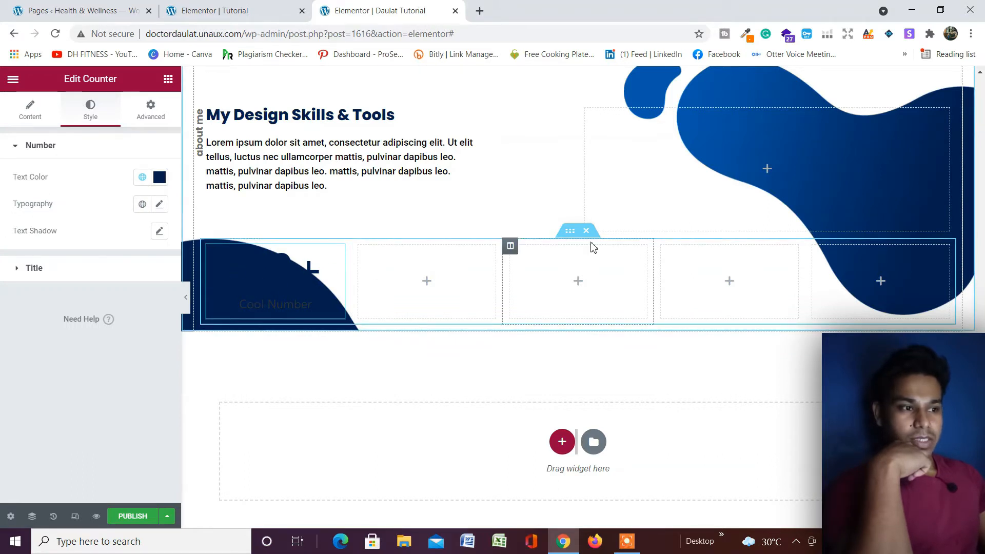
# - Give the five-column inner section a gradient background from the global Accent color to Accent Secondary
pyautogui.click(570, 233)
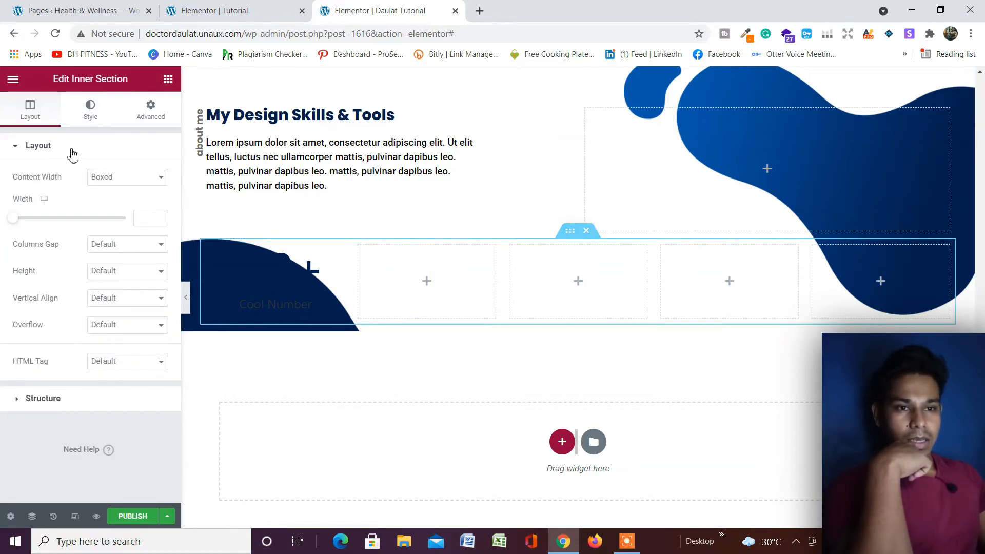
pyautogui.click(93, 117)
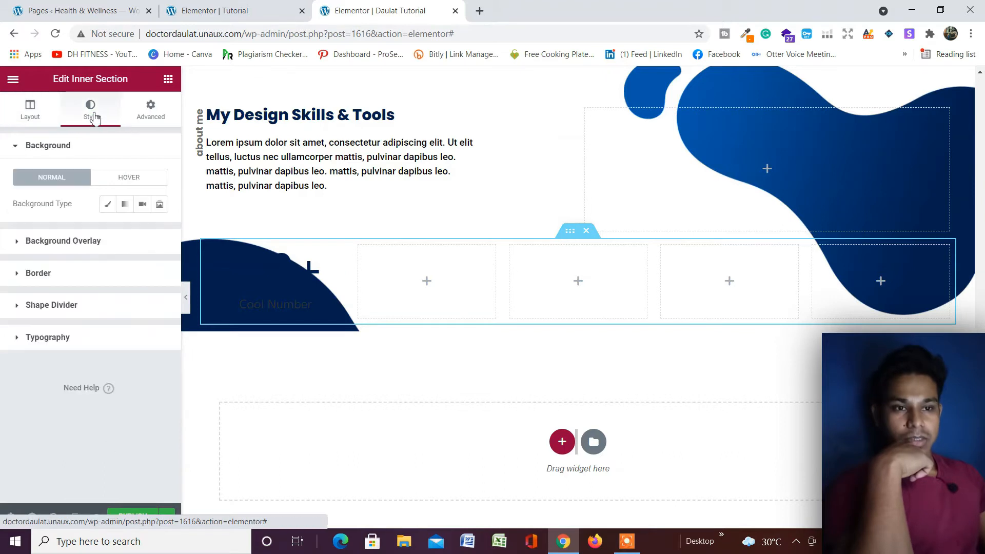
pyautogui.click(125, 204)
pyautogui.click(142, 231)
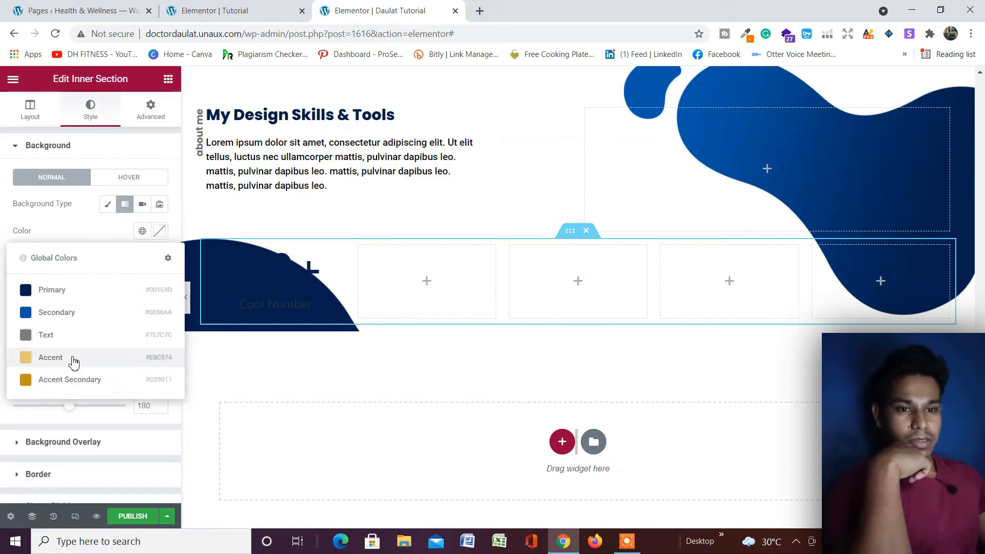
pyautogui.click(51, 358)
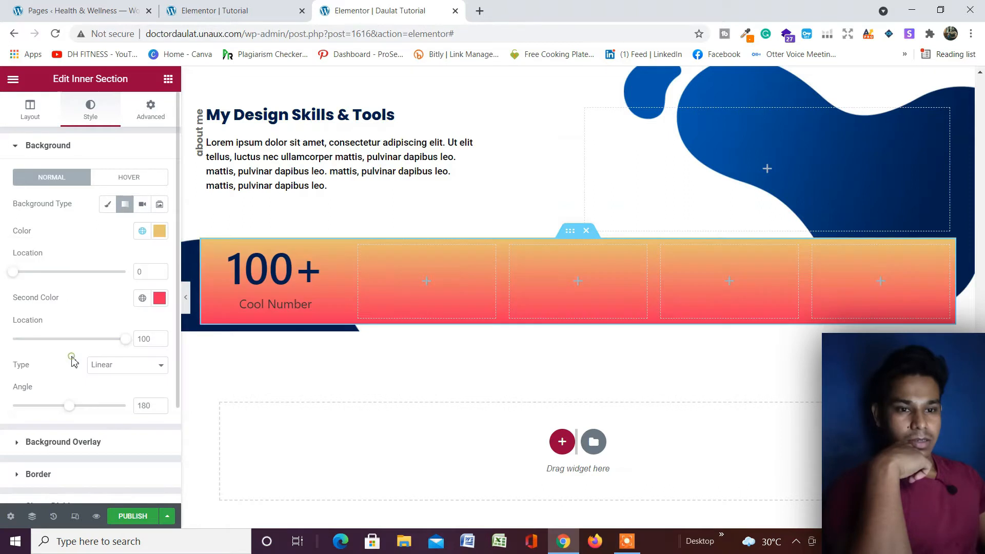
pyautogui.click(142, 301)
pyautogui.click(140, 303)
pyautogui.click(142, 302)
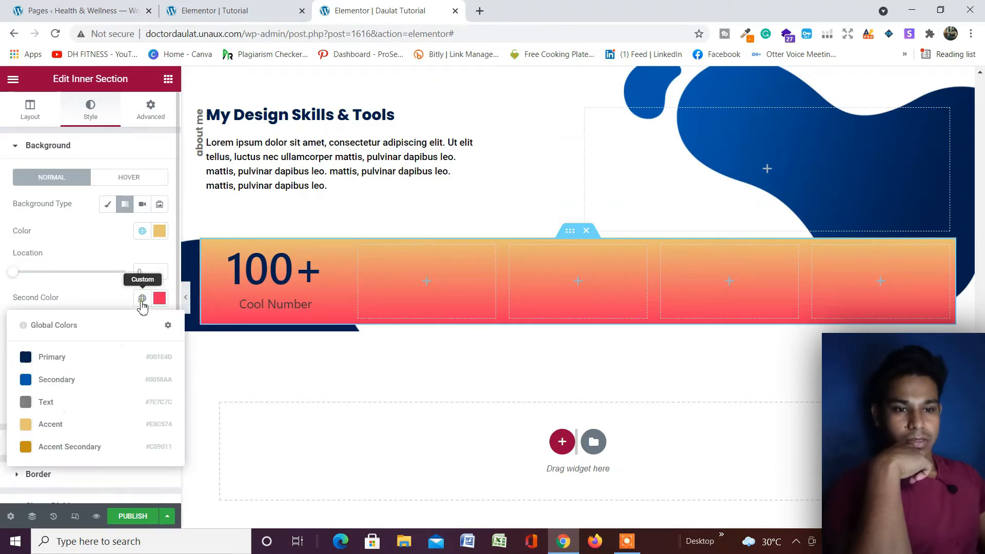
pyautogui.click(62, 444)
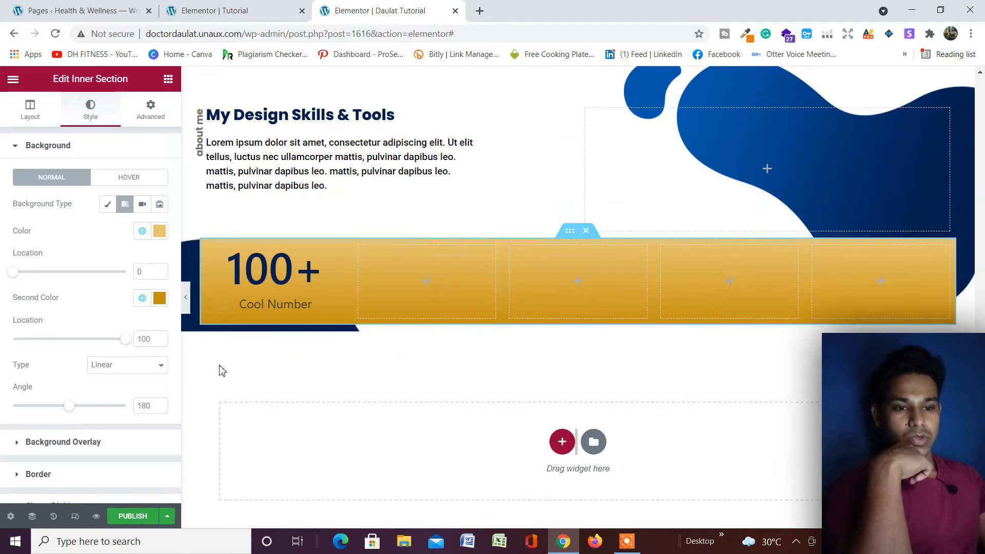
# - Try a different angle for the row's background gradient and return it to 180
pyautogui.scroll(-1, 205, 374)
pyautogui.moveTo(72, 409); pyautogui.dragTo(62, 411)
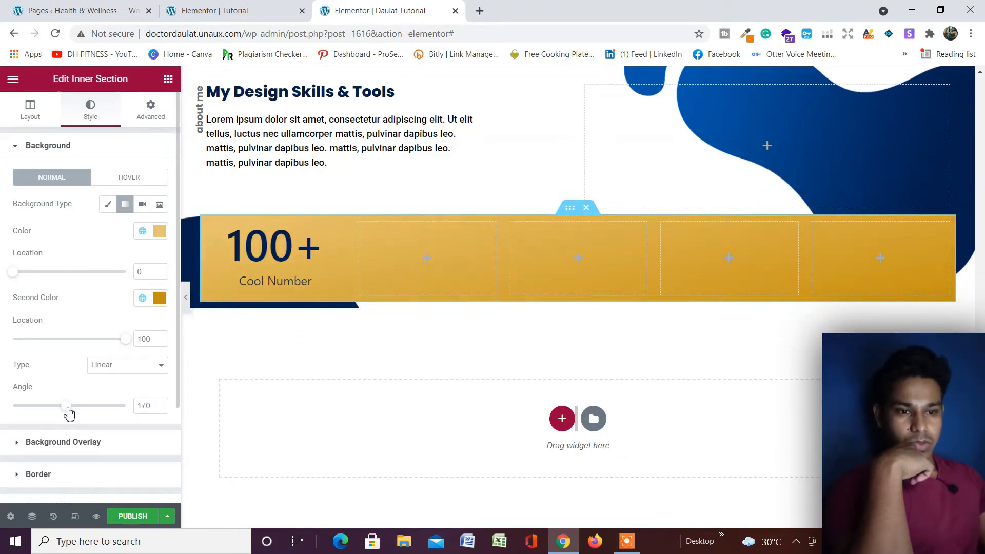
pyautogui.moveTo(70, 414); pyautogui.dragTo(74, 414)
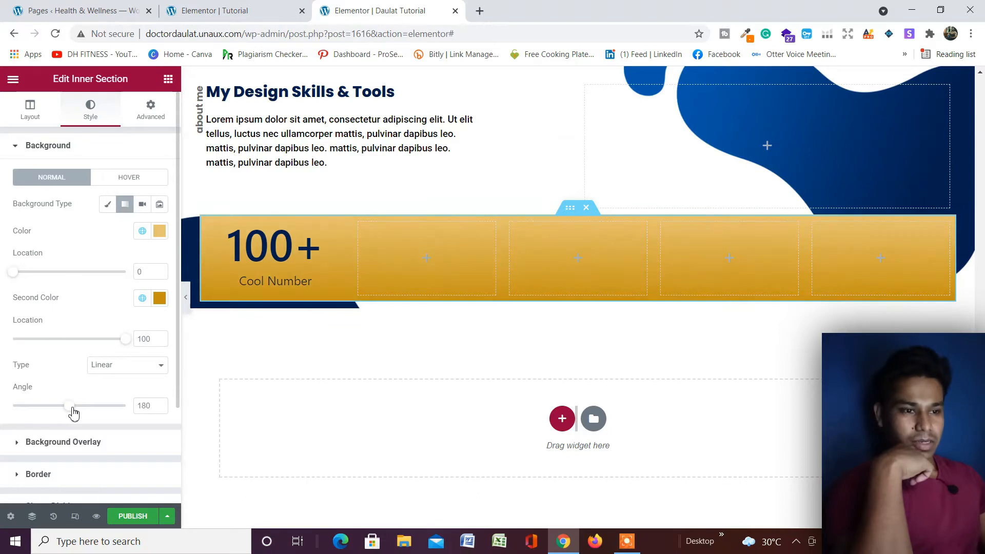
pyautogui.scroll(-2, 88, 333)
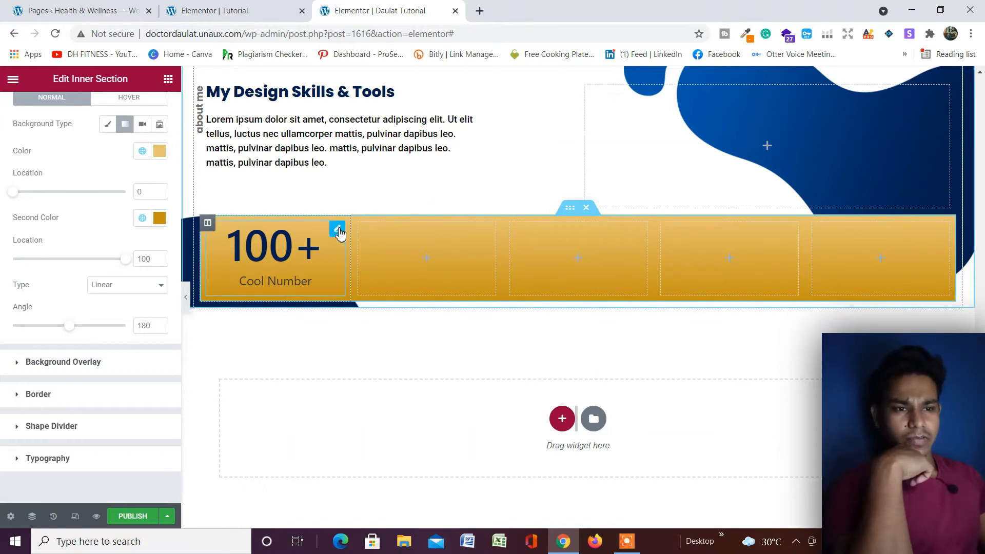
# - Set the counter number's font family to Poppins
pyautogui.click(338, 231)
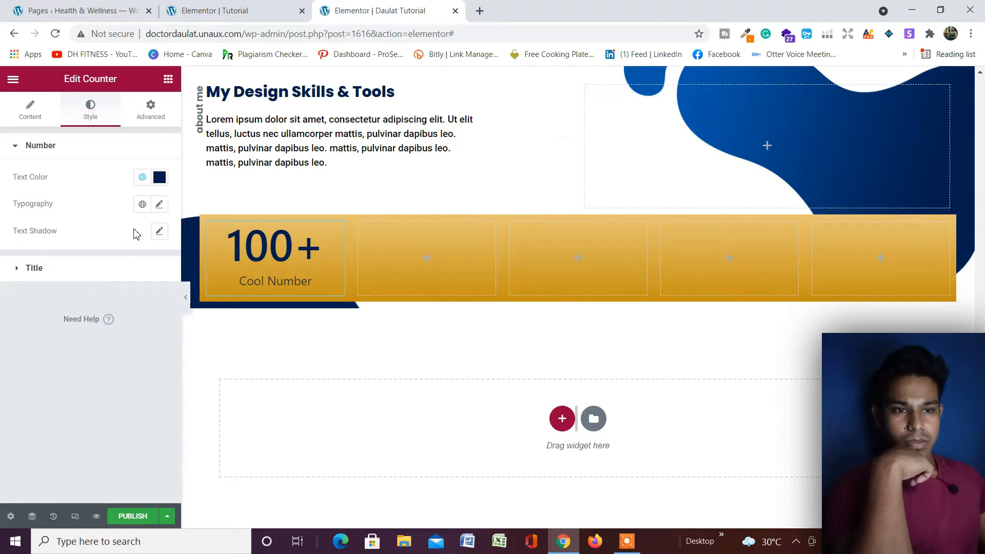
pyautogui.click(159, 205)
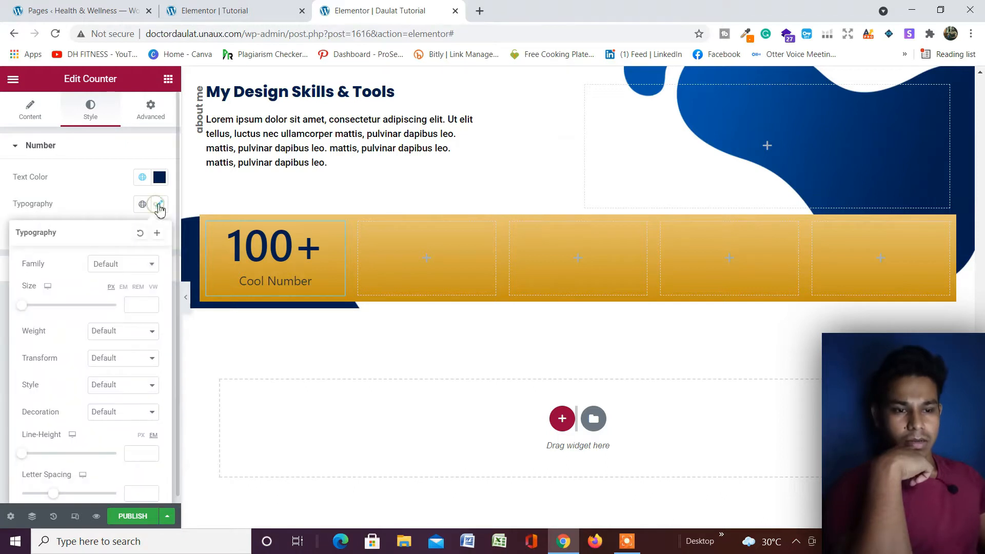
pyautogui.click(135, 267)
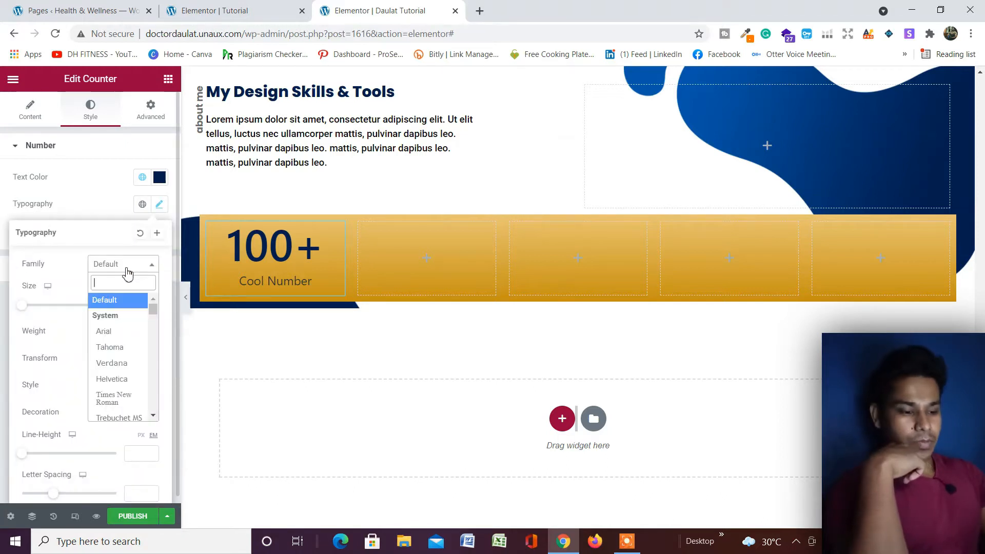
pyautogui.write('pop')
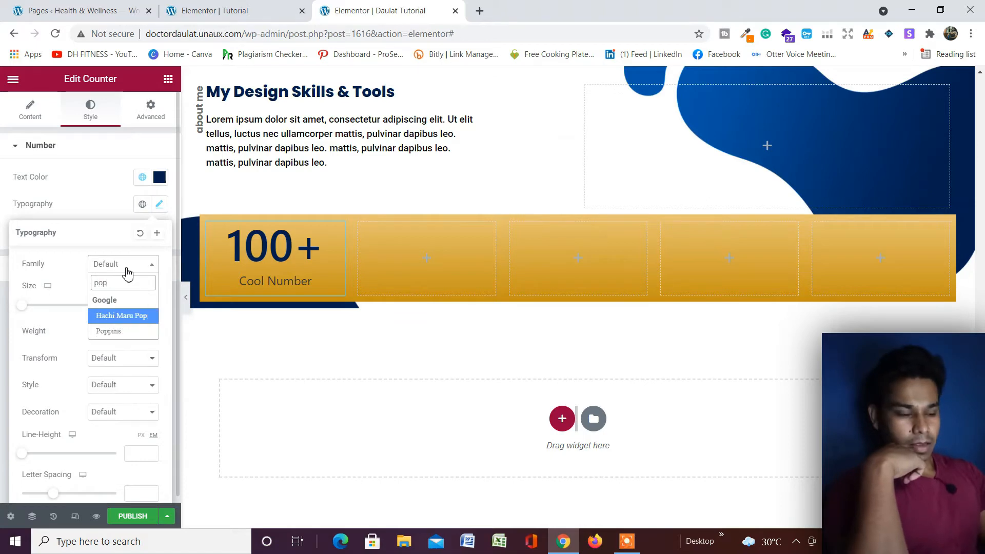
pyautogui.press('Down')
pyautogui.press('Return')
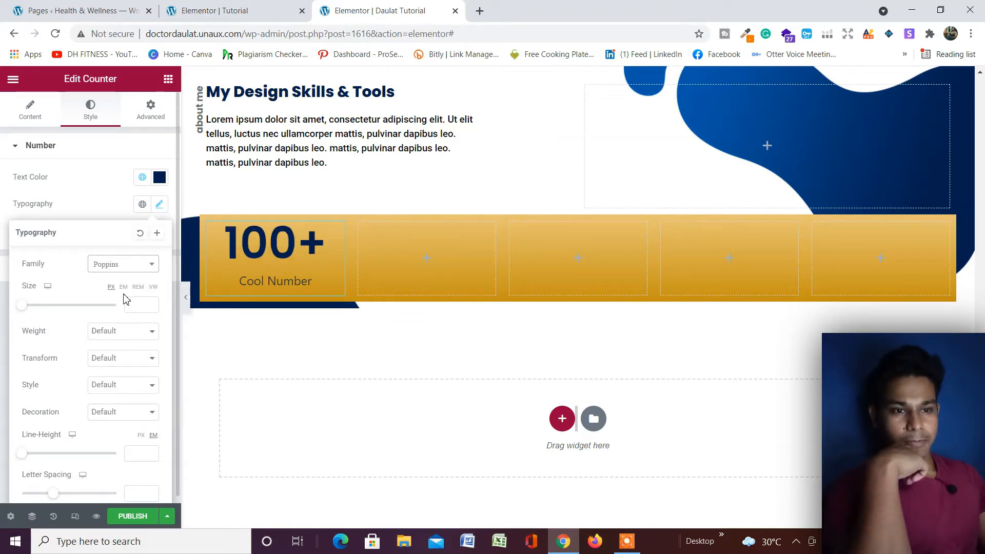
# - Set the counter number's font size to 2.5 em and its weight to 700
pyautogui.click(151, 305)
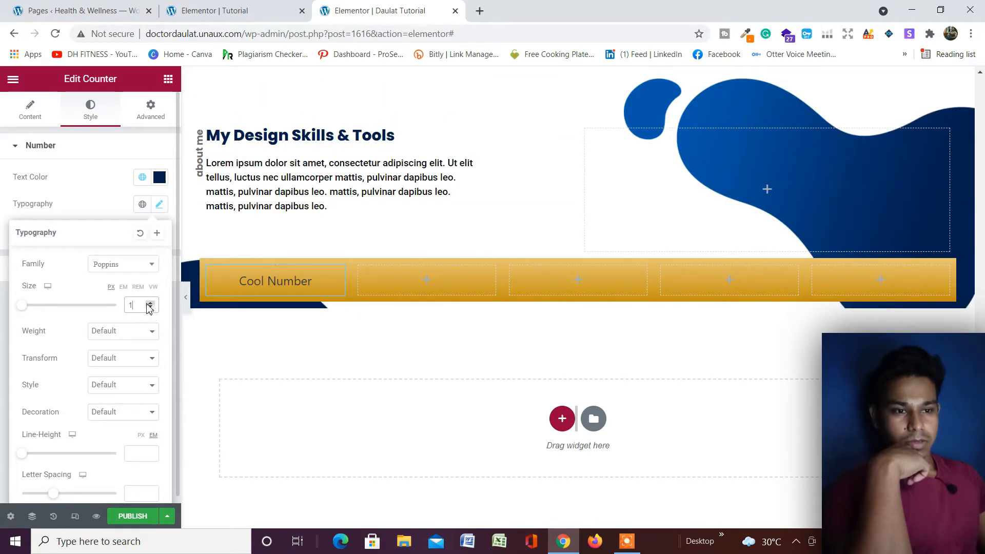
pyautogui.click(149, 306)
pyautogui.click(150, 305)
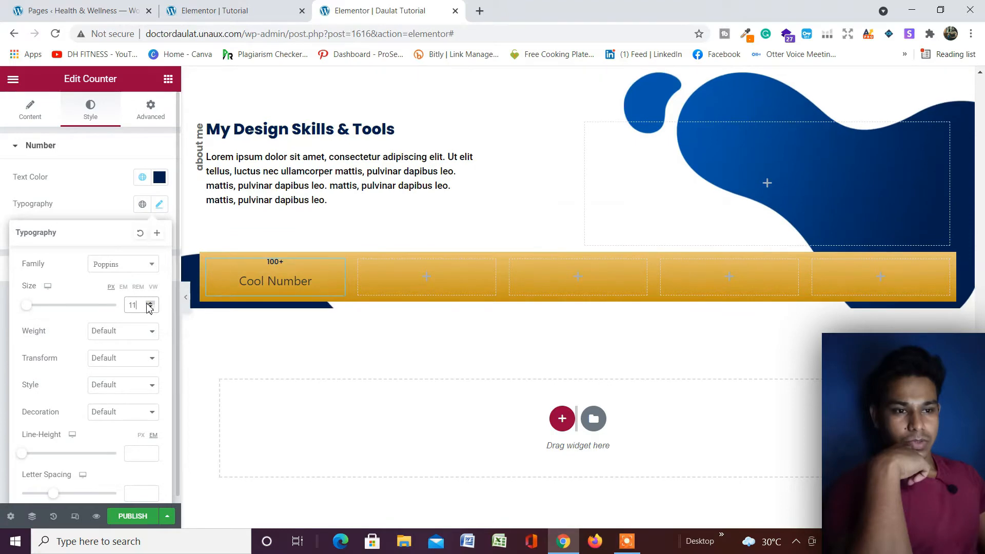
pyautogui.click(123, 287)
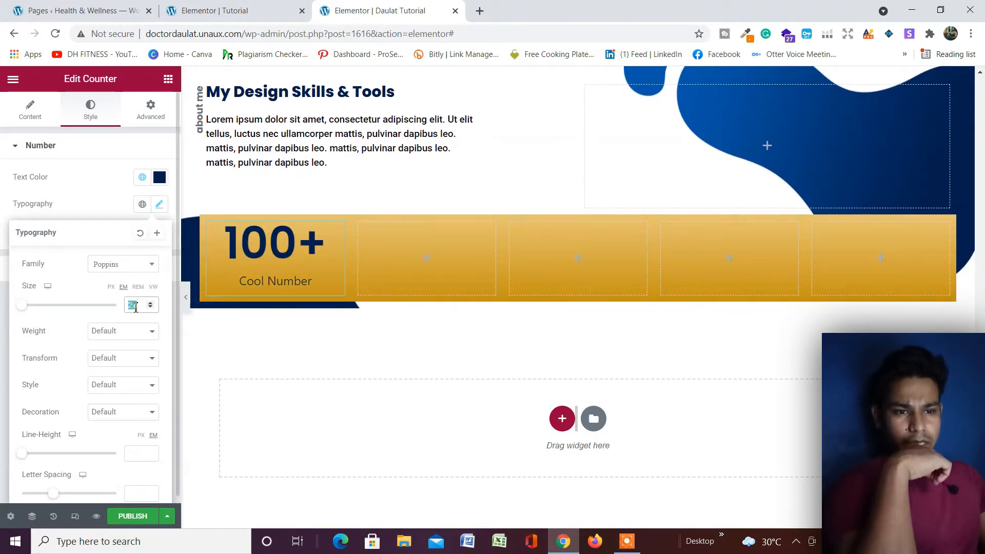
pyautogui.write('2')
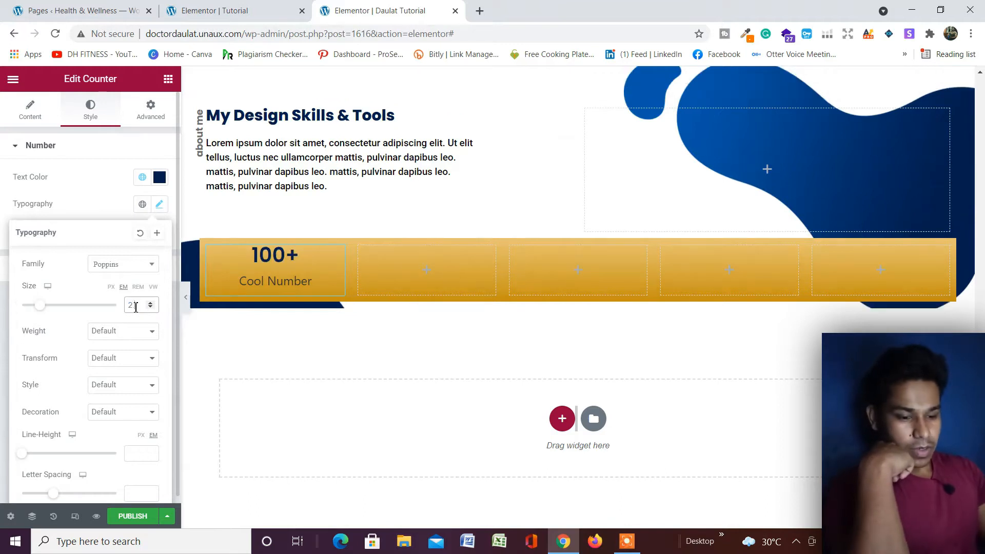
pyautogui.write('.5')
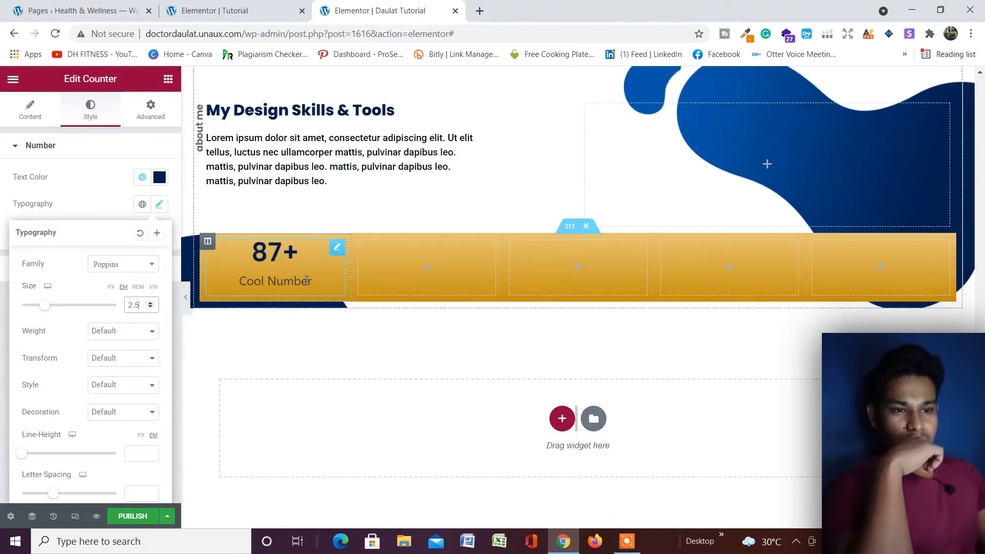
pyautogui.click(132, 333)
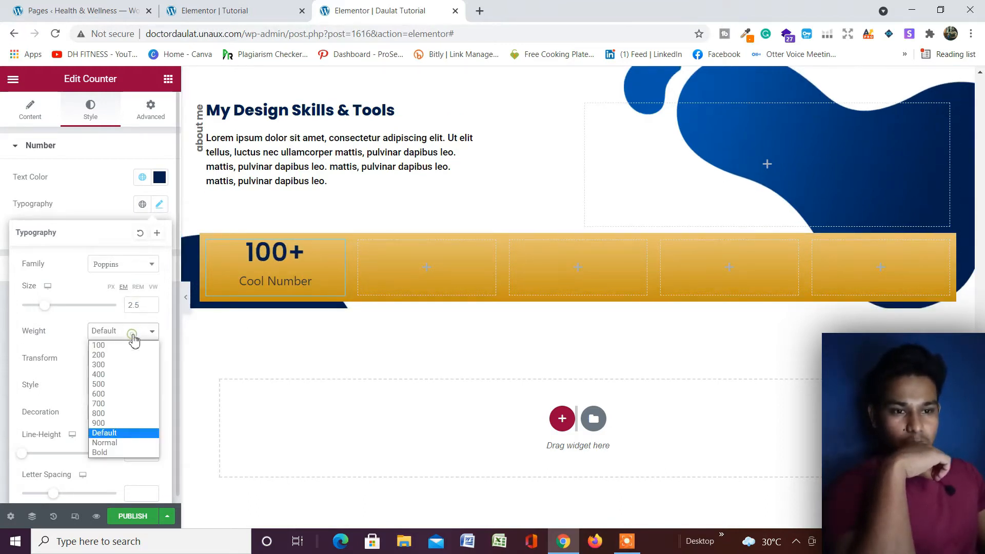
pyautogui.click(121, 404)
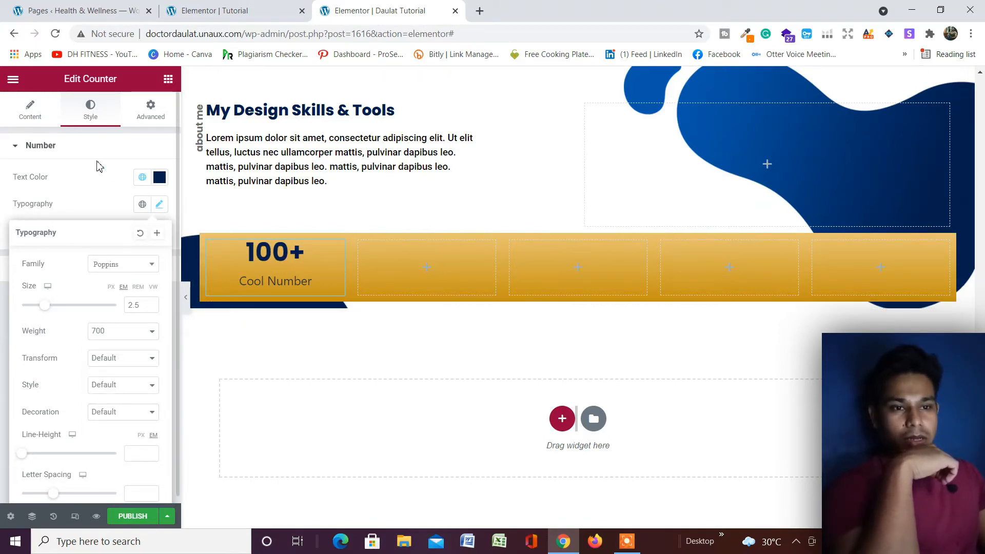
# - Set the counter title's text color to the global Primary color
pyautogui.click(80, 177)
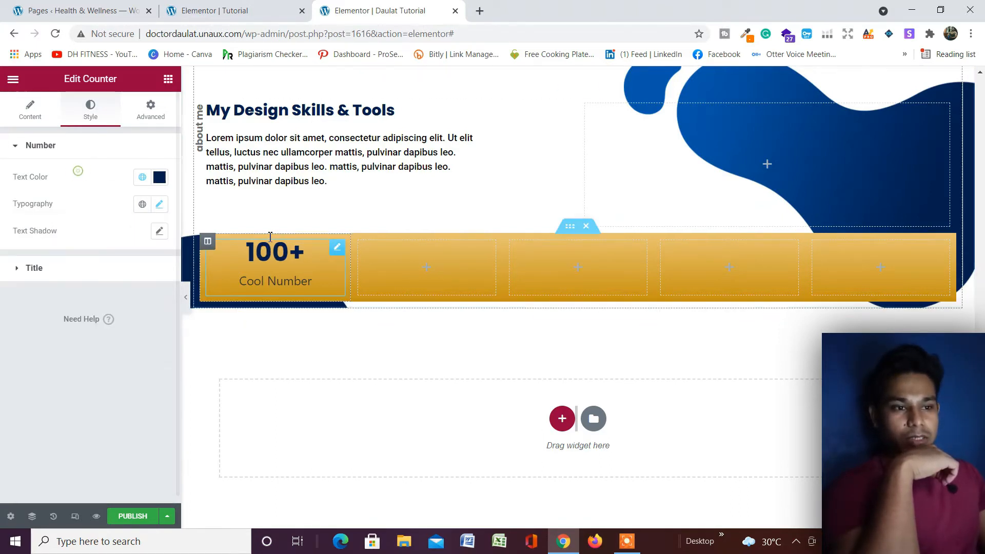
pyautogui.click(73, 277)
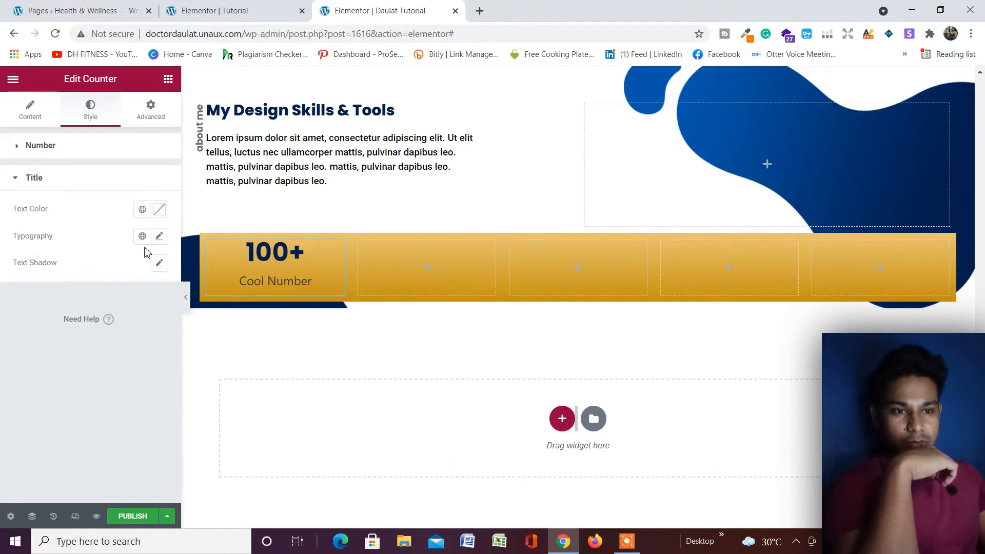
pyautogui.click(143, 212)
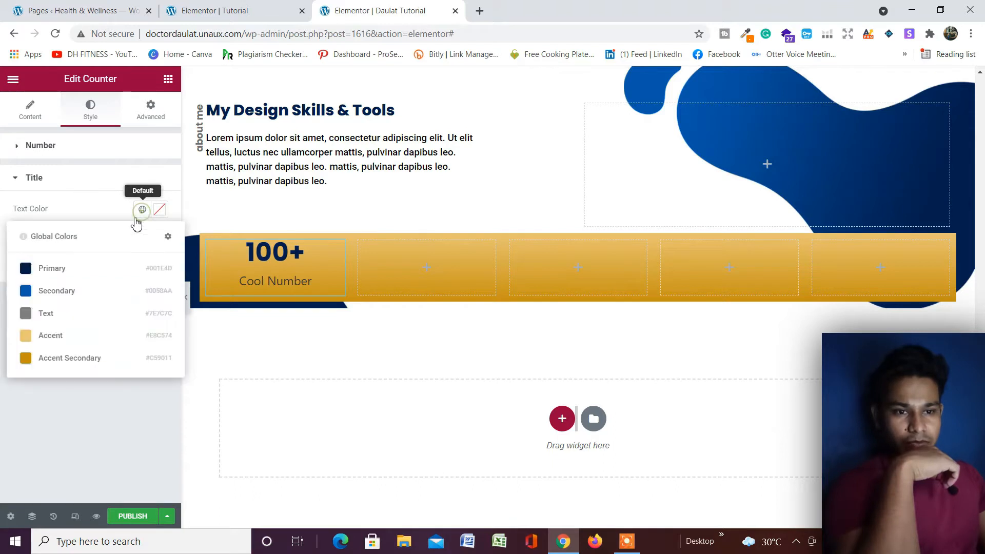
pyautogui.click(86, 270)
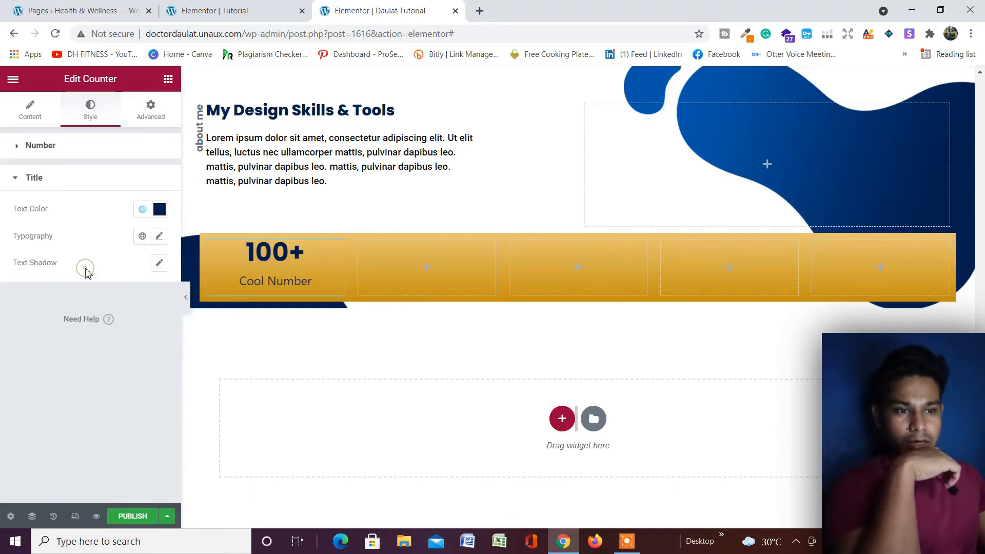
# - Set the counter title's font family to Roboto
pyautogui.click(159, 237)
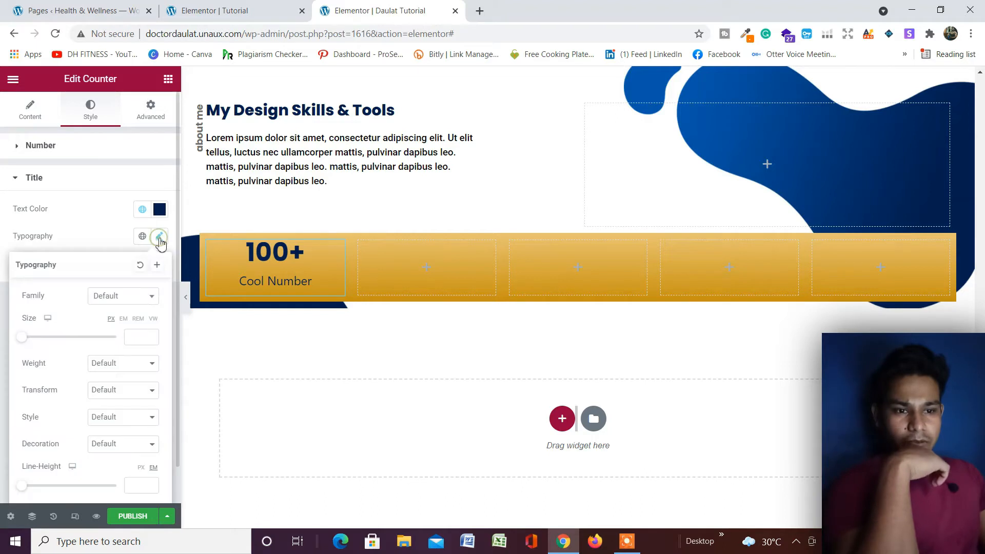
pyautogui.click(125, 296)
pyautogui.write('r')
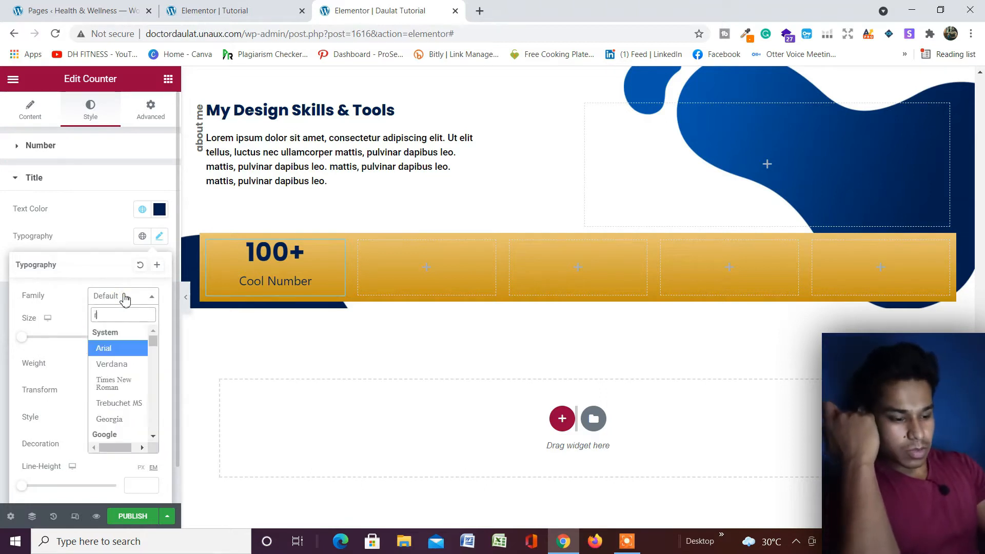
pyautogui.write('obo')
pyautogui.press('Return')
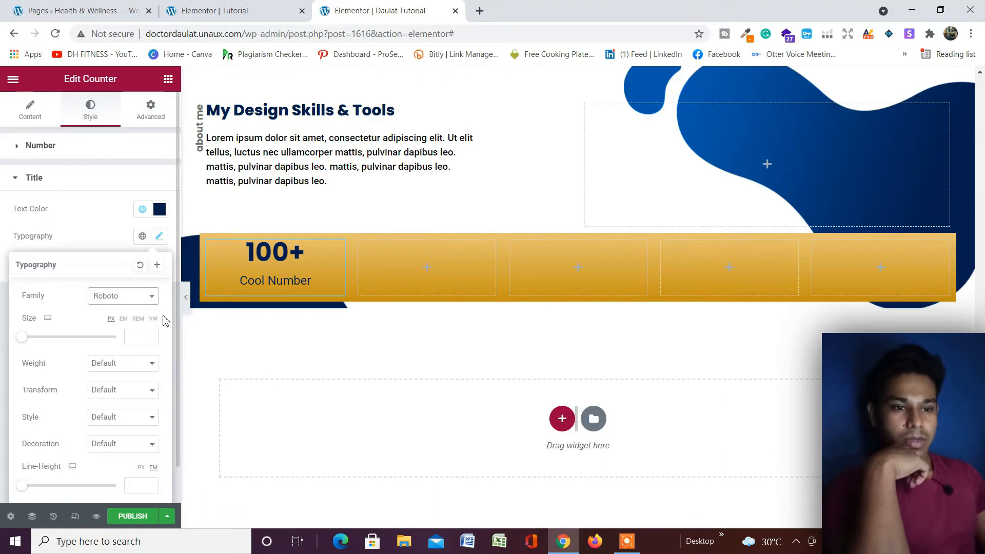
# - Try a font weight of 300 for the counter title and settle on 600
pyautogui.click(135, 367)
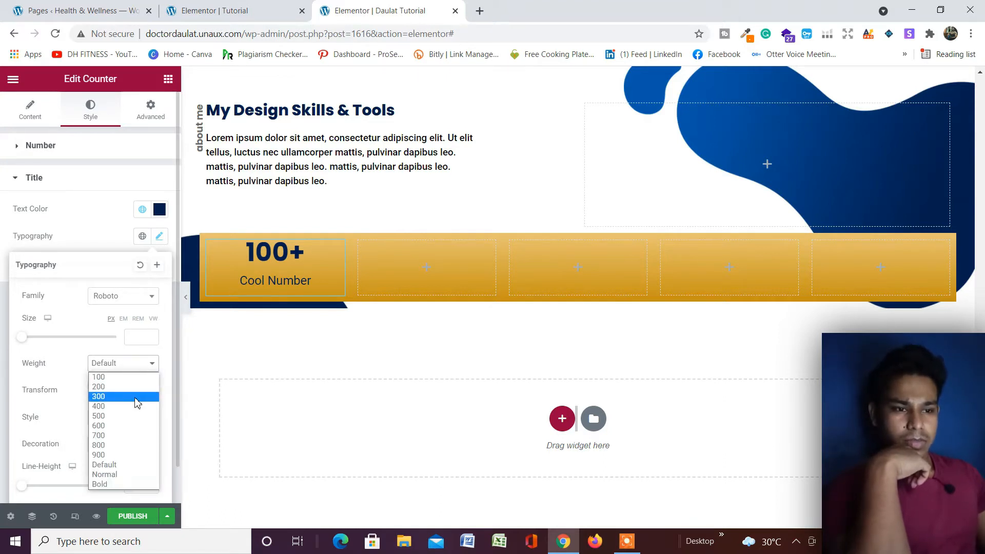
pyautogui.click(137, 401)
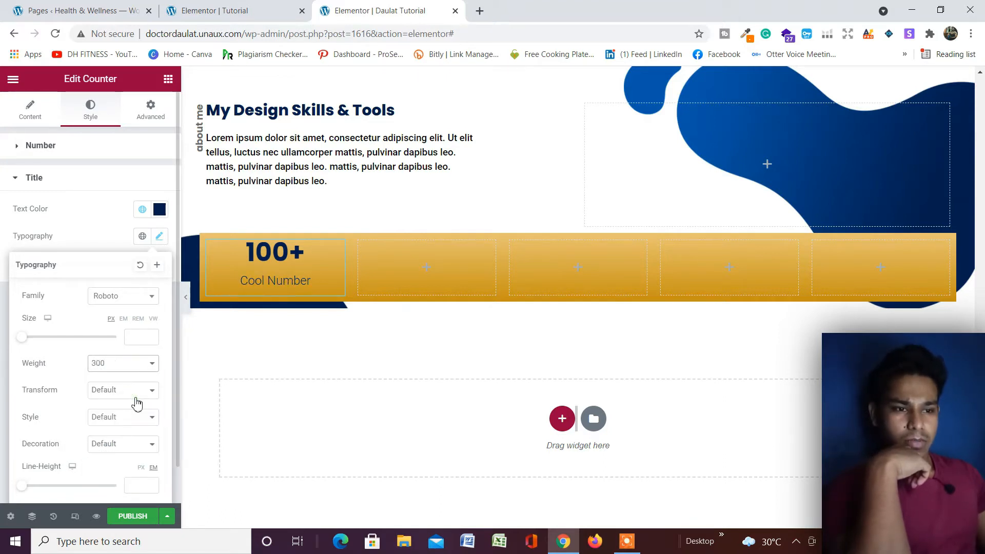
pyautogui.click(129, 367)
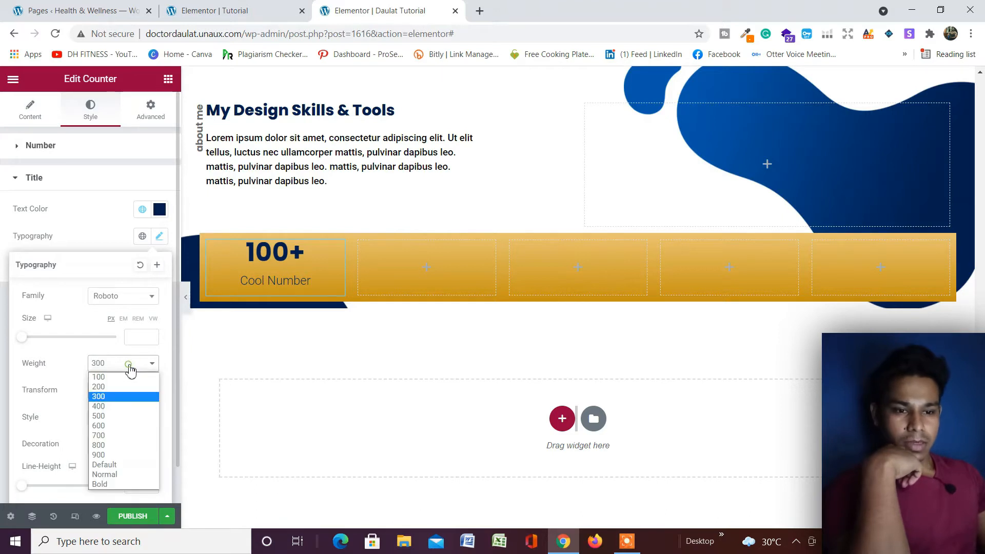
pyautogui.click(138, 427)
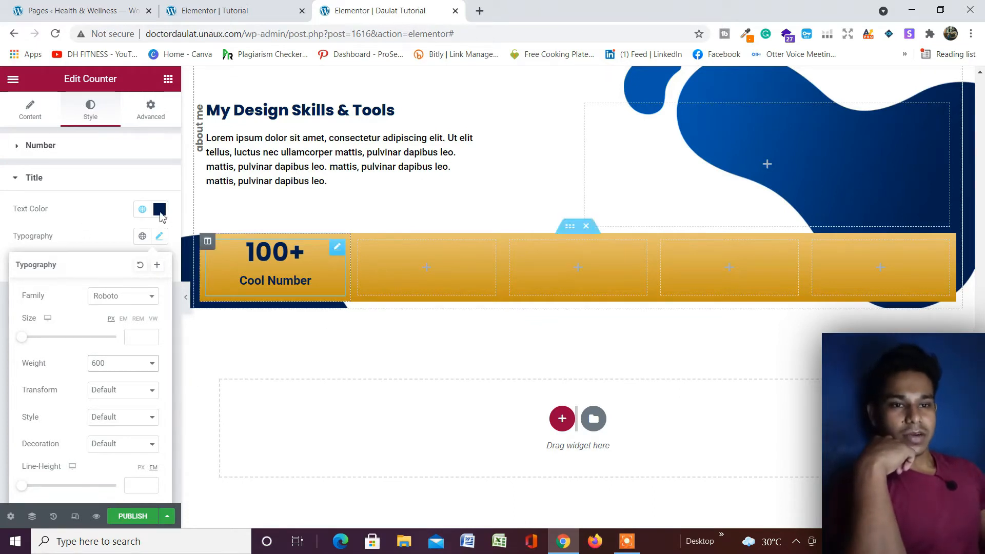
# - Change the counter's title text to "Projects"
pyautogui.click(30, 111)
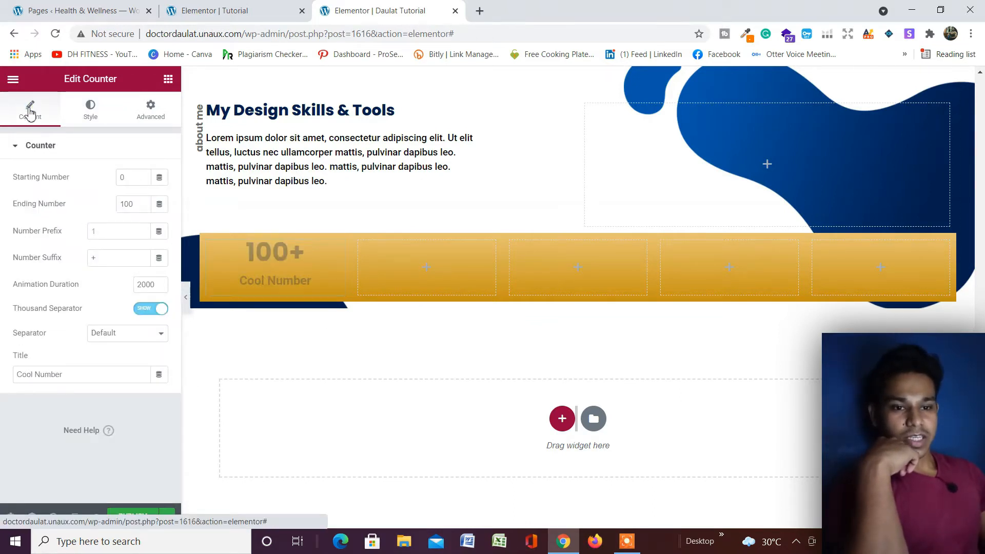
pyautogui.tripleClick(56, 375)
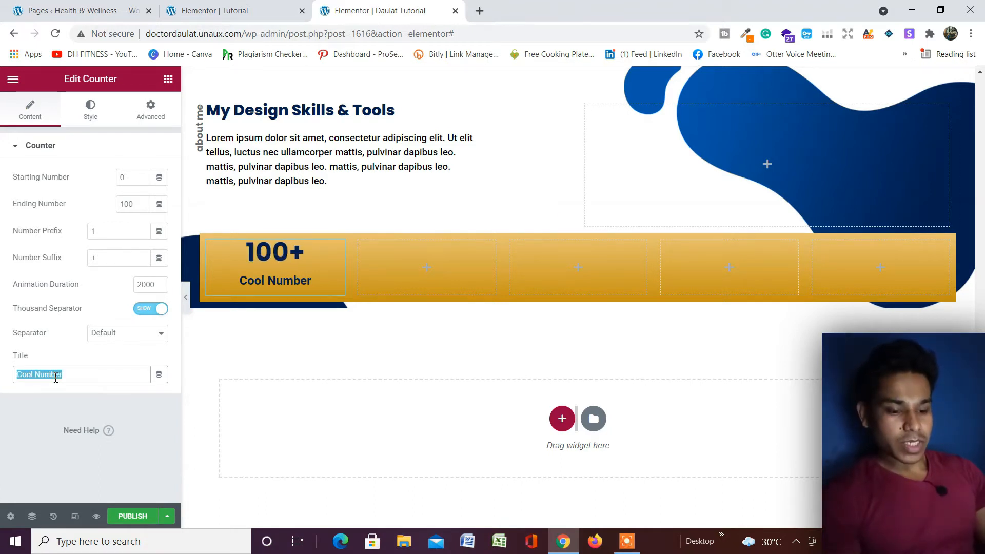
pyautogui.write('Pro')
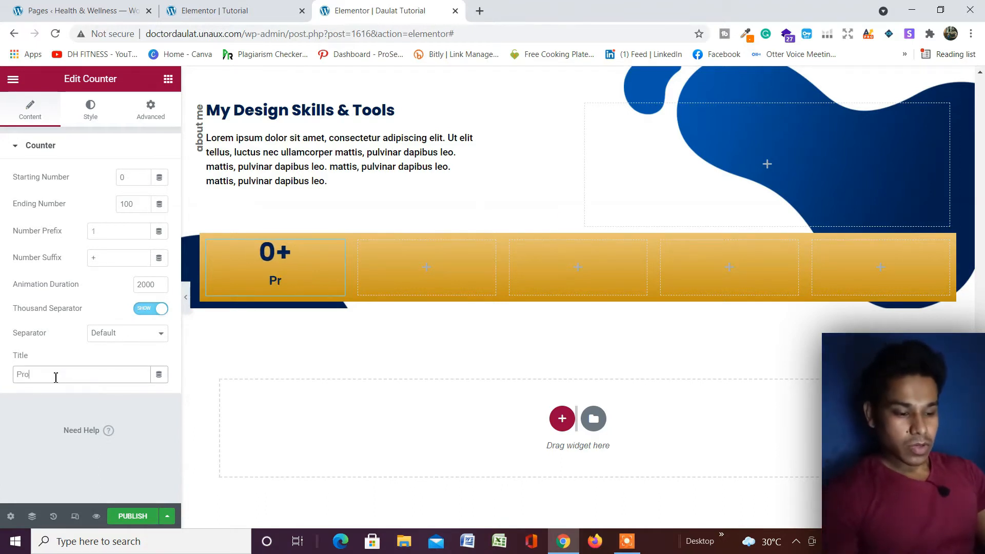
pyautogui.write('jects')
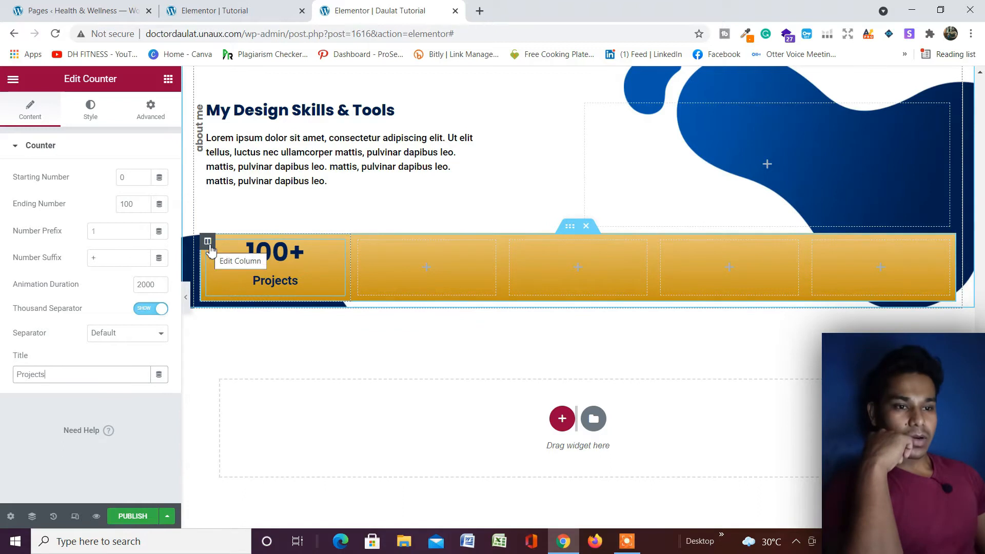
# - Duplicate the Projects counter column four times and clear the title text of the first counter
pyautogui.rightClick(210, 247)
pyautogui.click(244, 274)
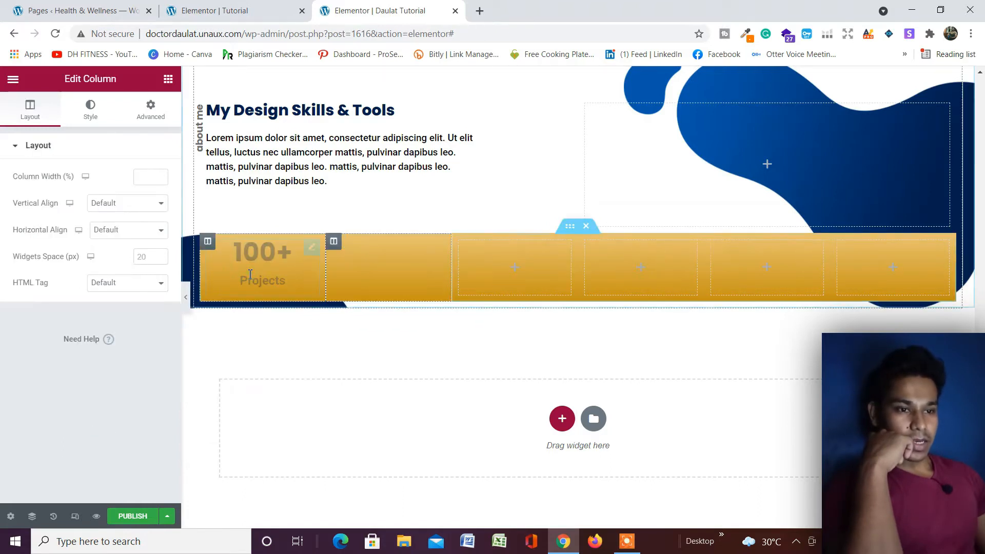
pyautogui.rightClick(209, 244)
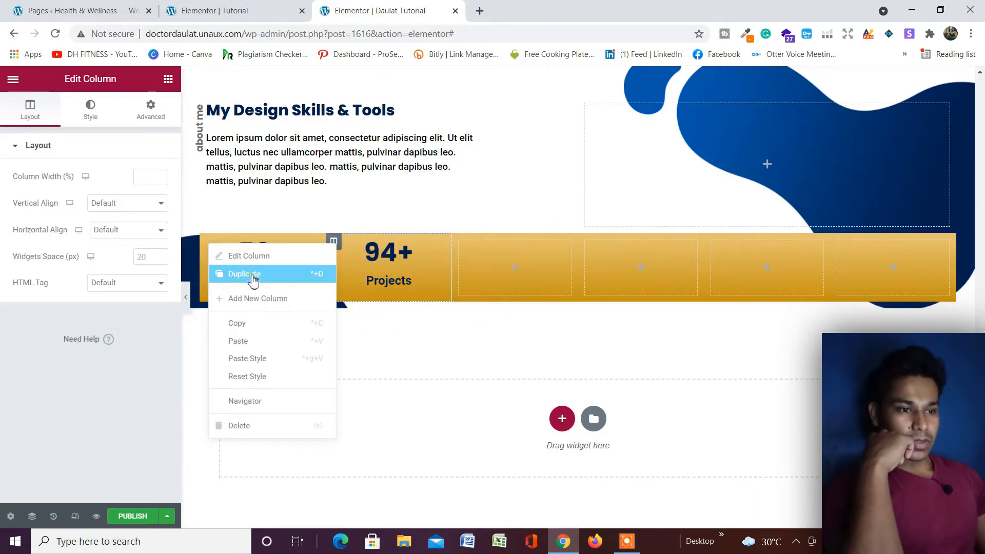
pyautogui.click(250, 273)
pyautogui.rightClick(208, 247)
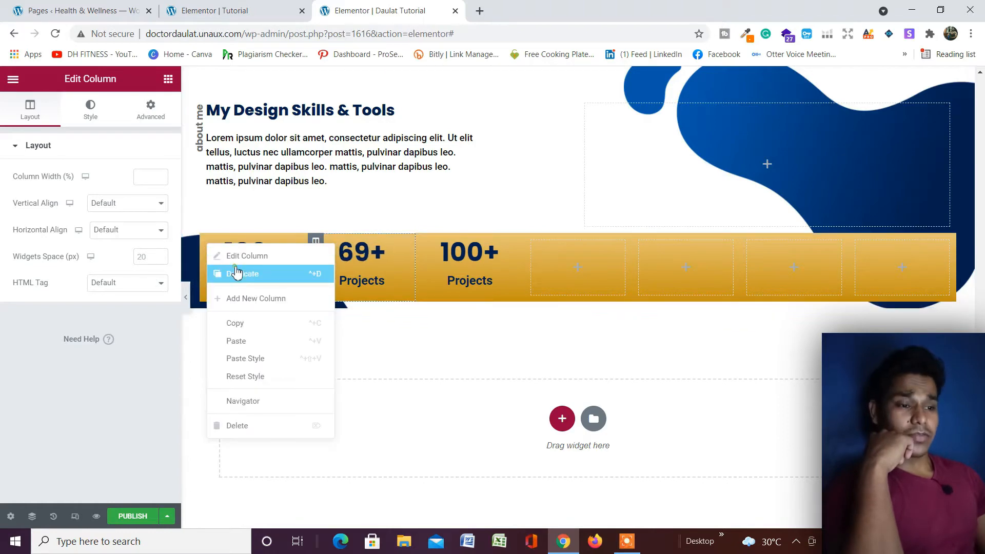
pyautogui.click(246, 273)
pyautogui.rightClick(208, 247)
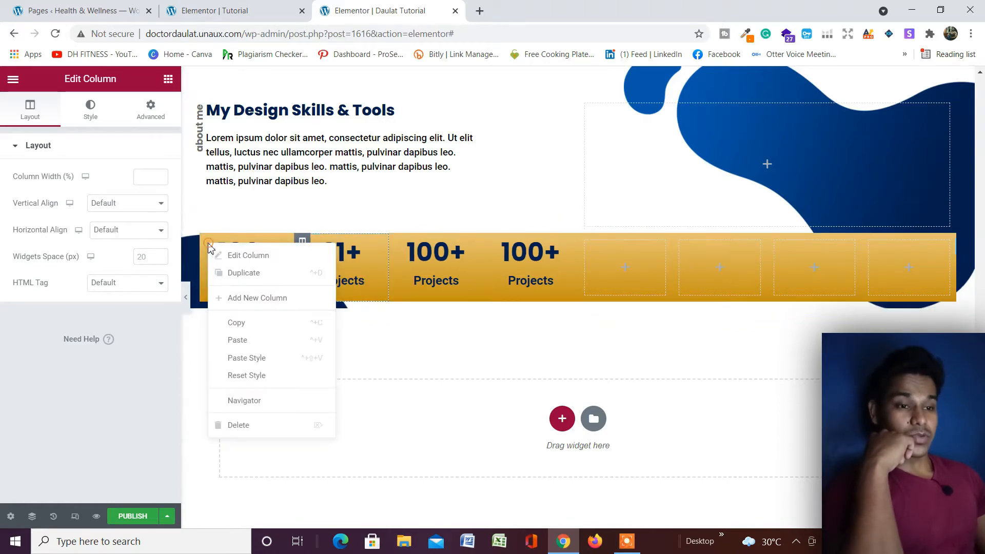
pyautogui.click(244, 273)
pyautogui.doubleClick(242, 280)
pyautogui.press('BackSpace')
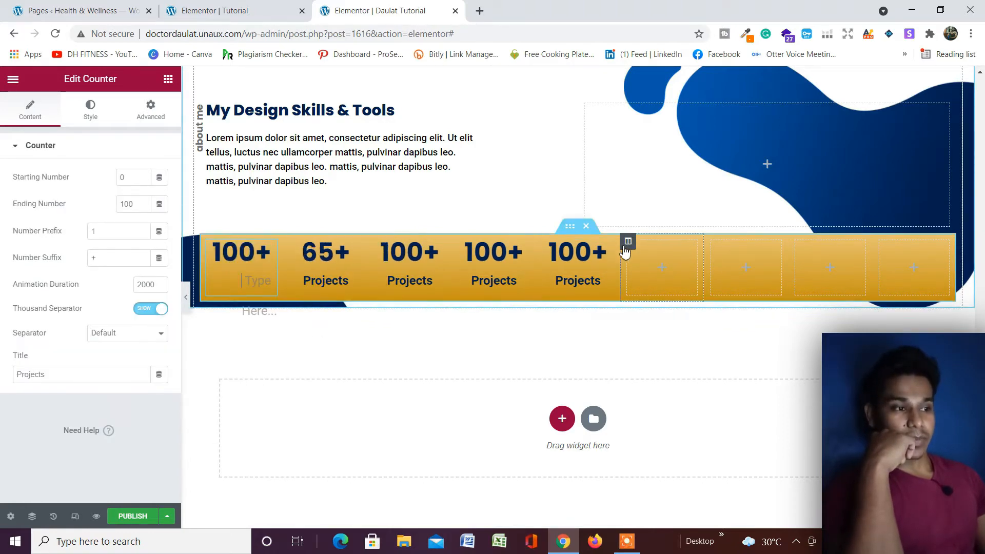
# - Delete the four empty columns after the counters in the gold row
pyautogui.rightClick(629, 248)
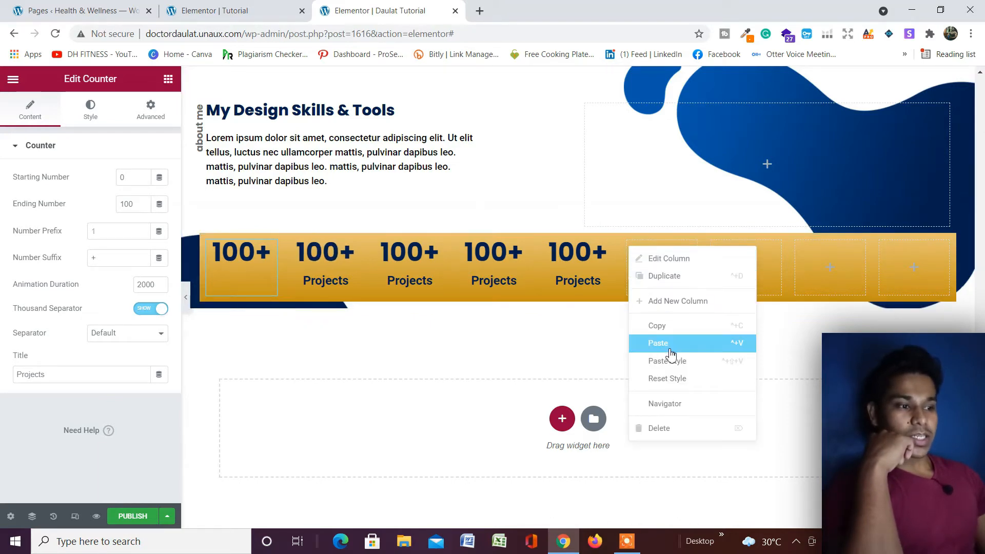
pyautogui.click(678, 429)
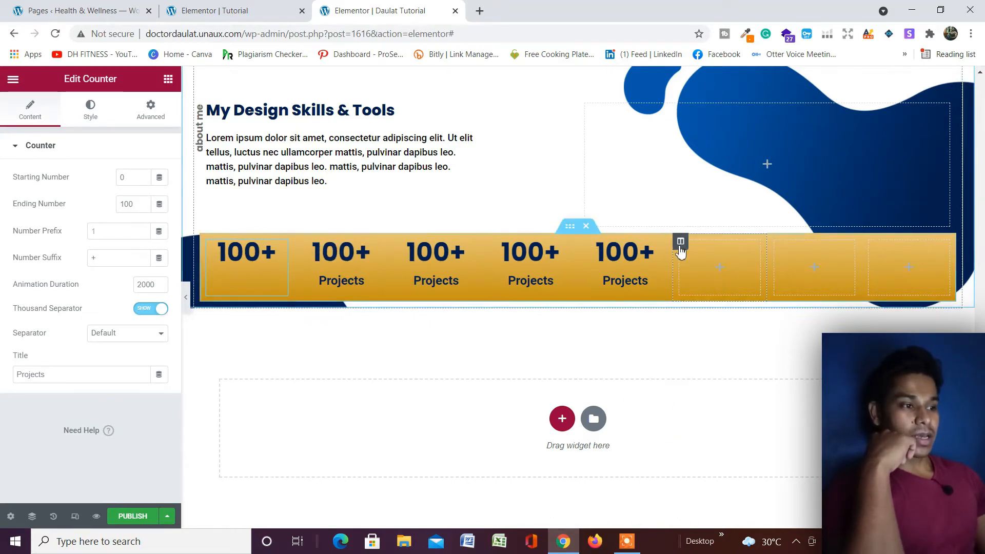
pyautogui.rightClick(679, 247)
pyautogui.click(714, 428)
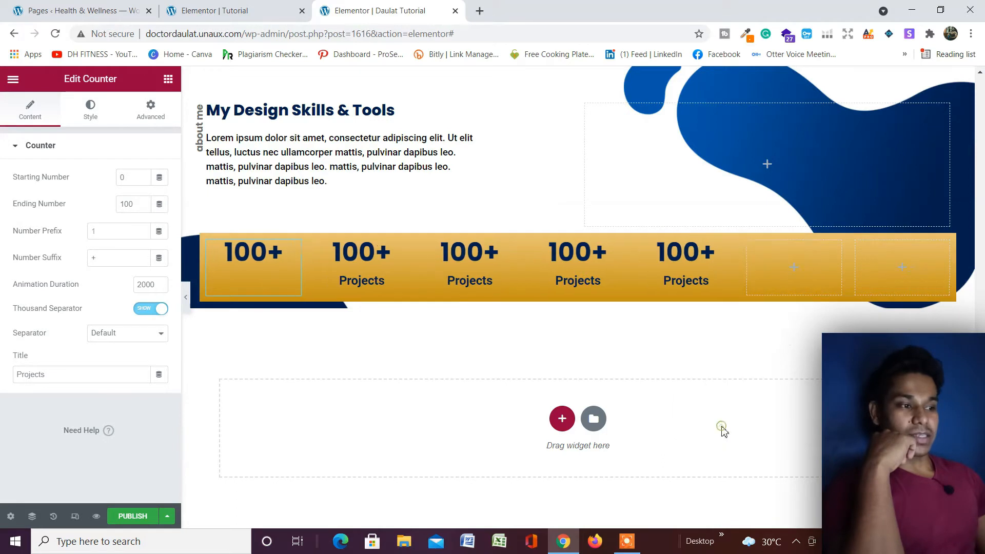
pyautogui.rightClick(749, 243)
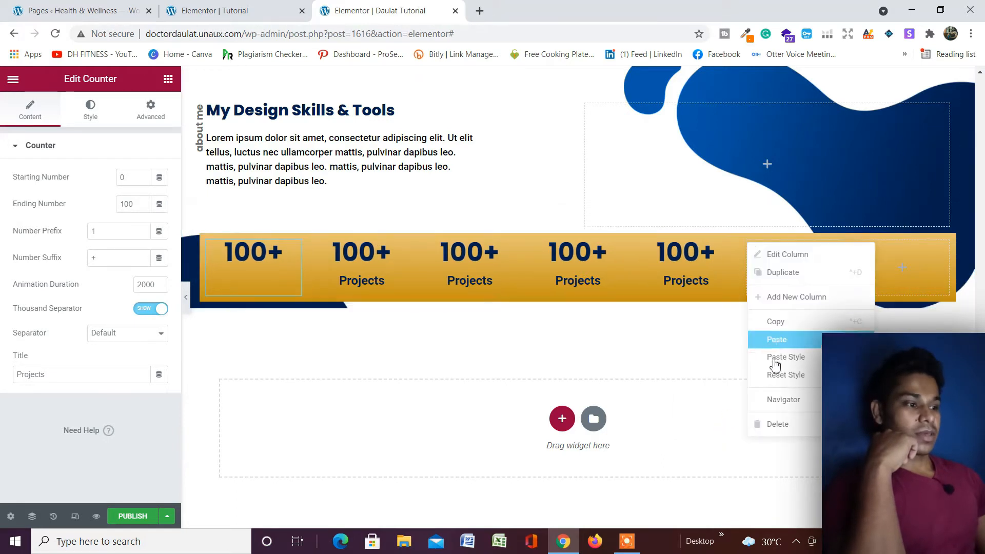
pyautogui.click(771, 423)
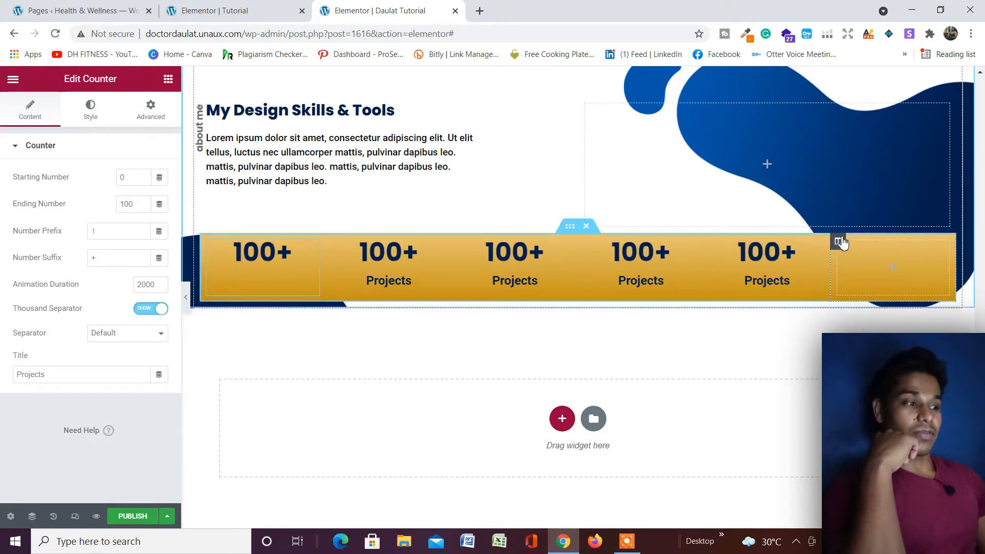
pyautogui.rightClick(840, 241)
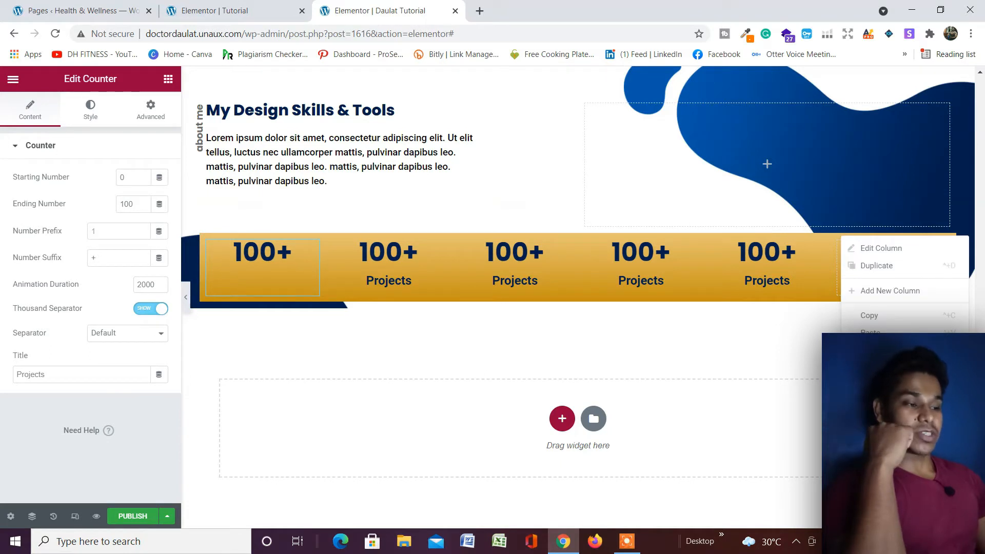
pyautogui.click(862, 421)
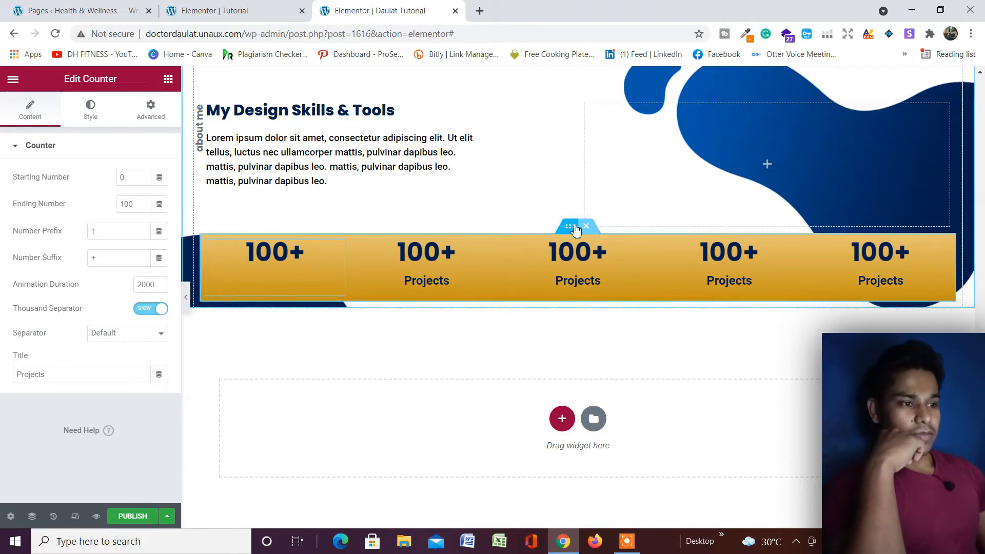
# - Try Middle vertical alignment for the counter row's inner section and return it to Default
pyautogui.click(575, 229)
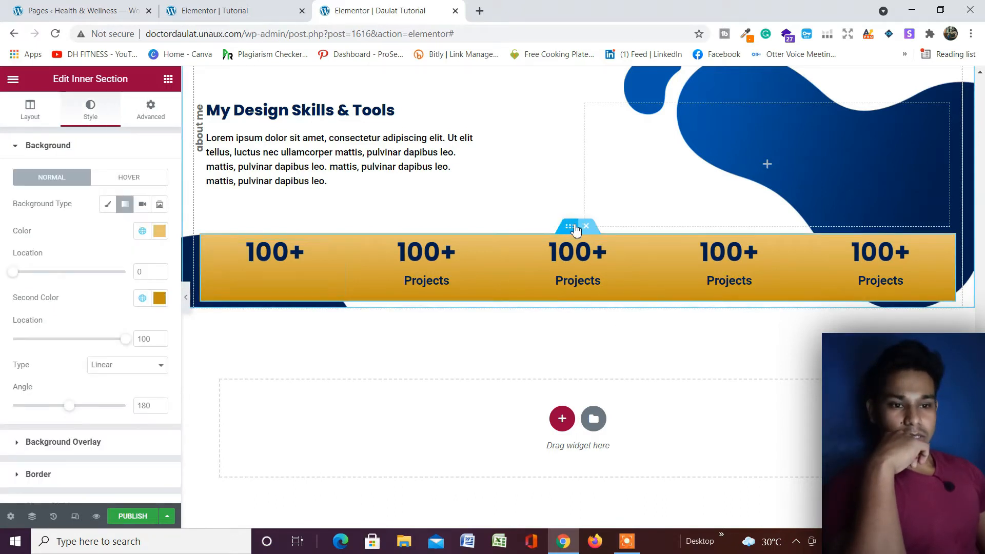
pyautogui.click(158, 116)
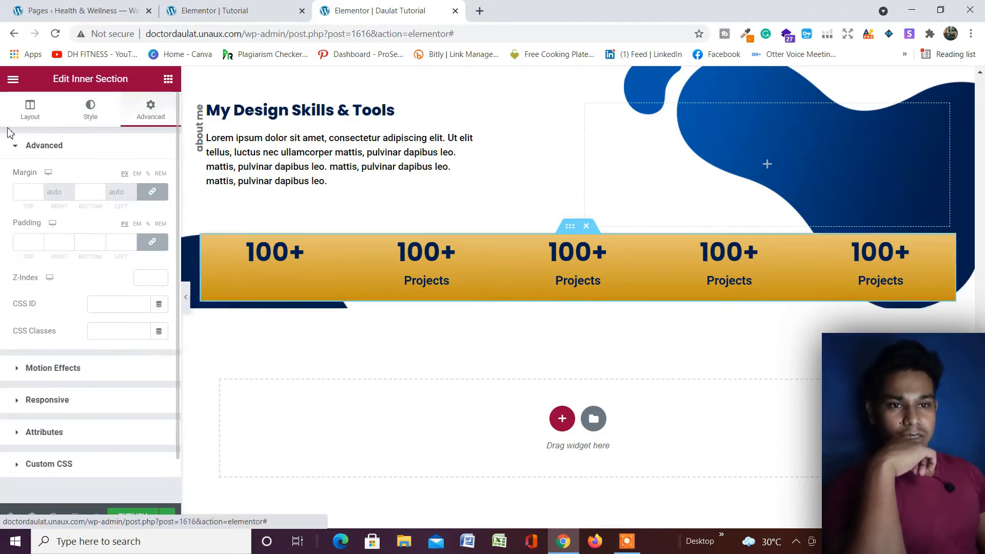
pyautogui.click(31, 110)
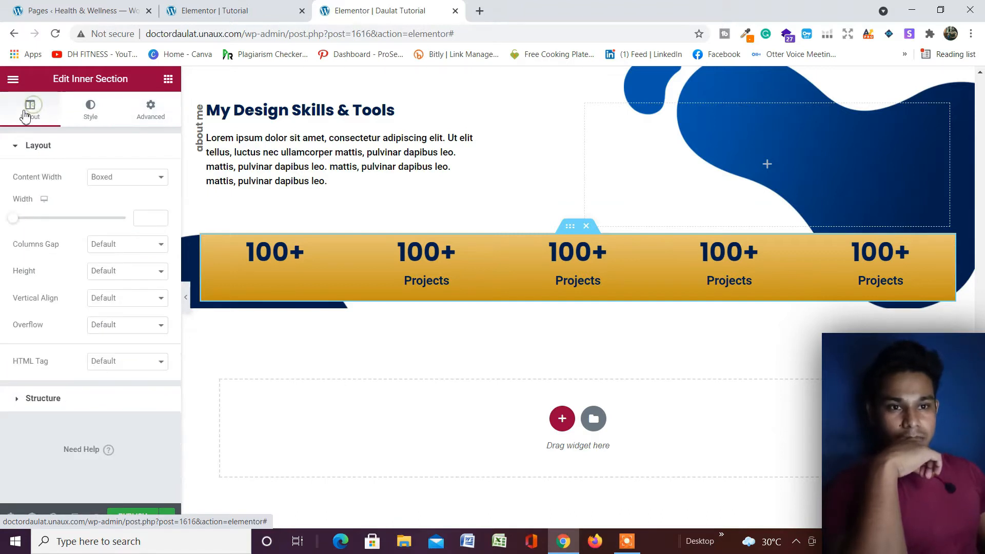
pyautogui.click(140, 300)
pyautogui.click(142, 332)
pyautogui.click(138, 329)
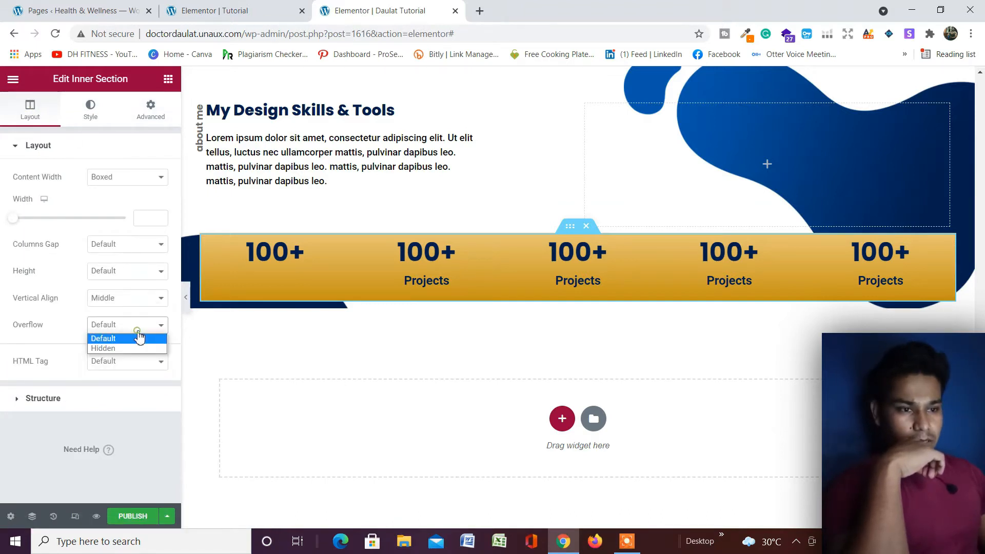
pyautogui.click(145, 304)
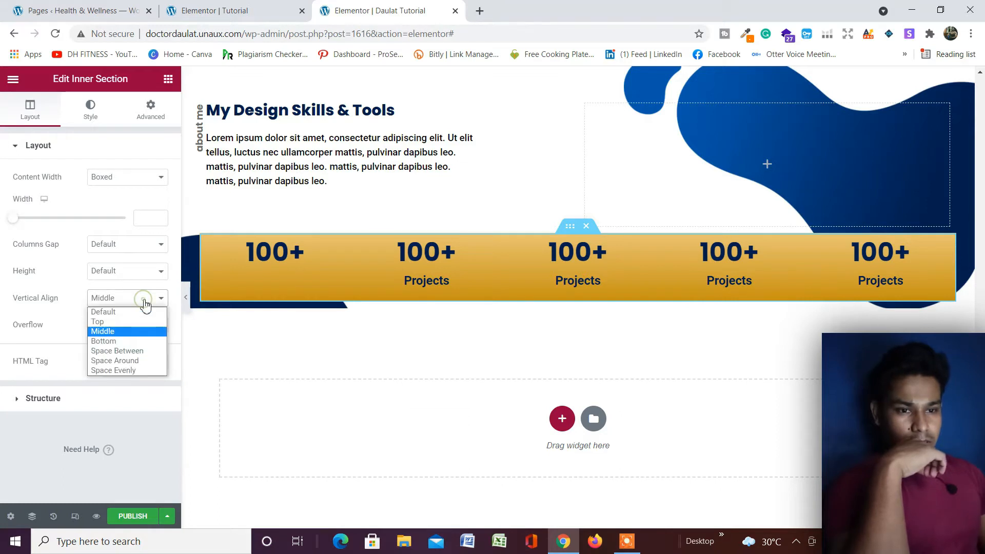
pyautogui.click(145, 303)
pyautogui.click(145, 304)
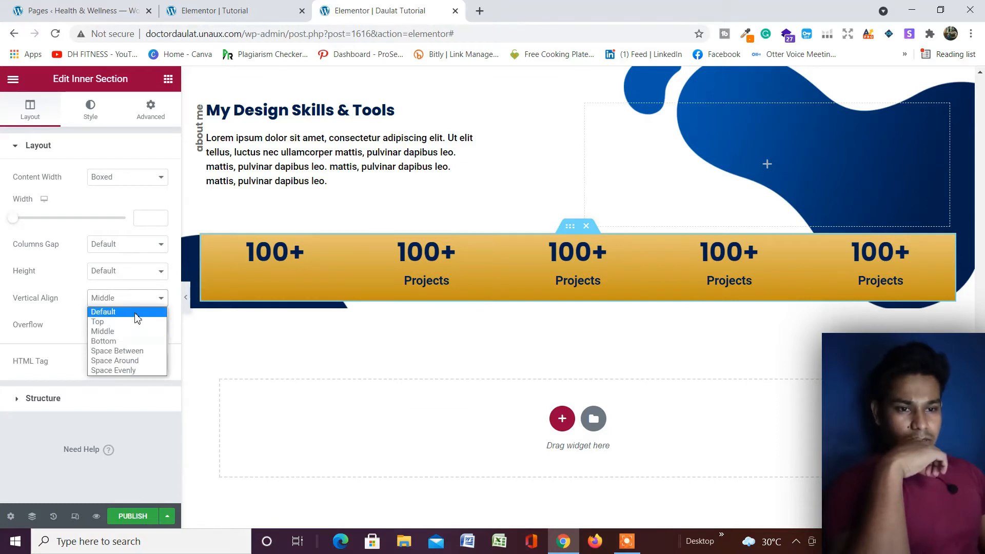
pyautogui.click(136, 310)
# - Replace the untitled counter in the first column with a copy of the second column's Projects counter
pyautogui.rightClick(486, 250)
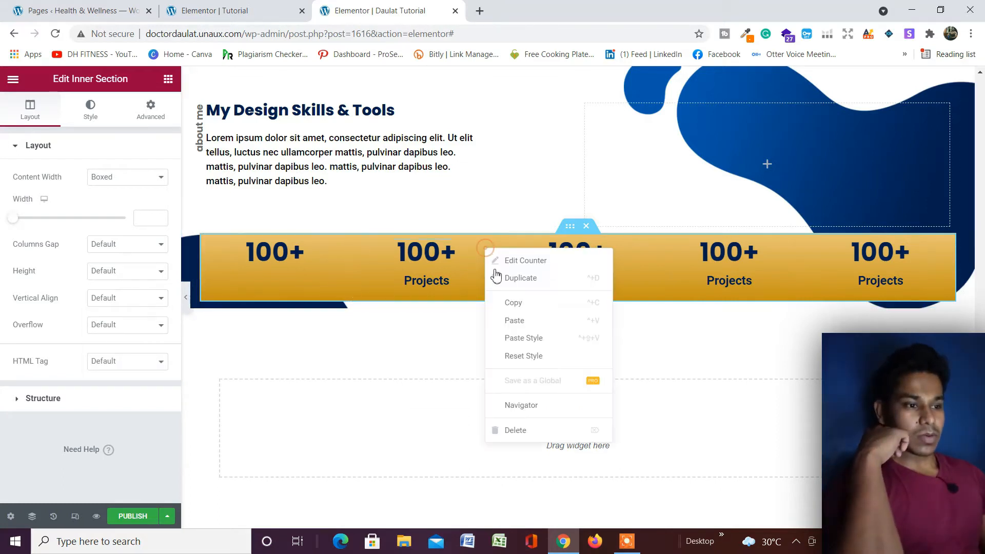
pyautogui.click(506, 304)
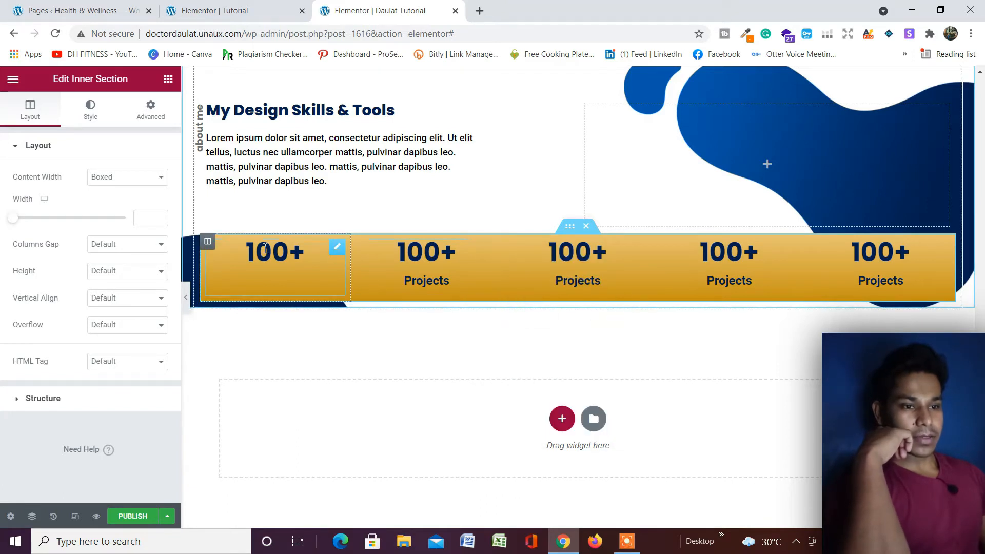
pyautogui.rightClick(207, 241)
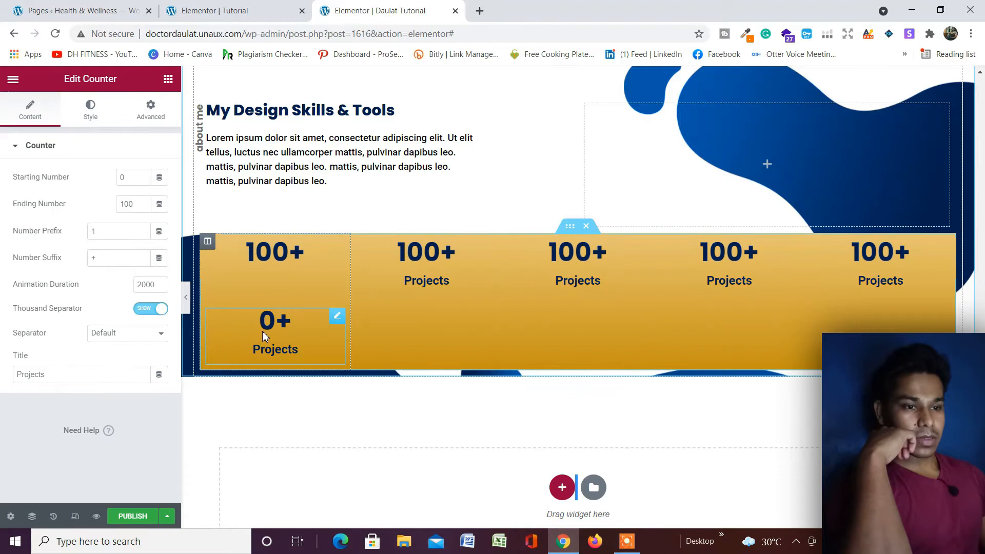
pyautogui.rightClick(335, 251)
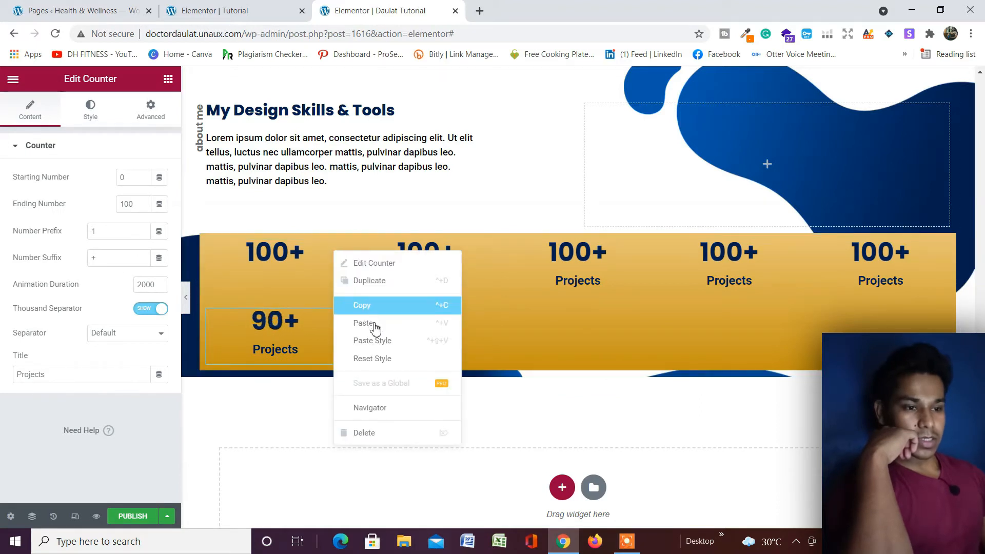
pyautogui.click(381, 434)
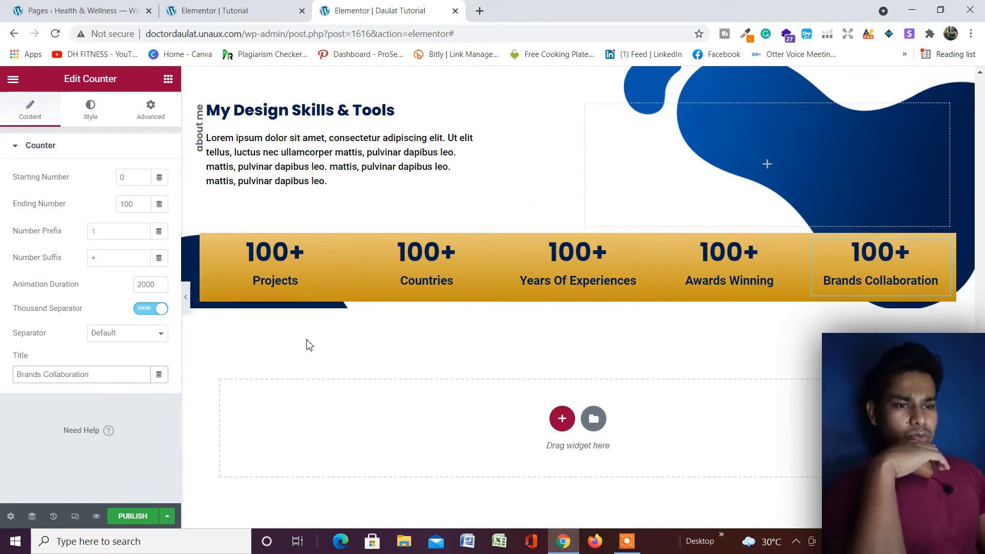
# - Set the border radius of the gold counter row's inner section to 10 px on all corners
pyautogui.click(570, 230)
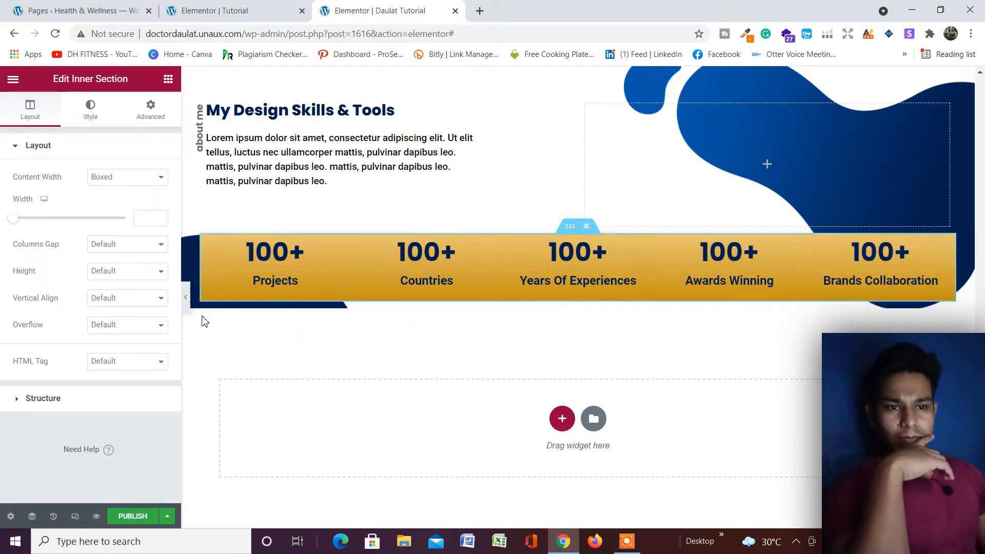
pyautogui.click(91, 108)
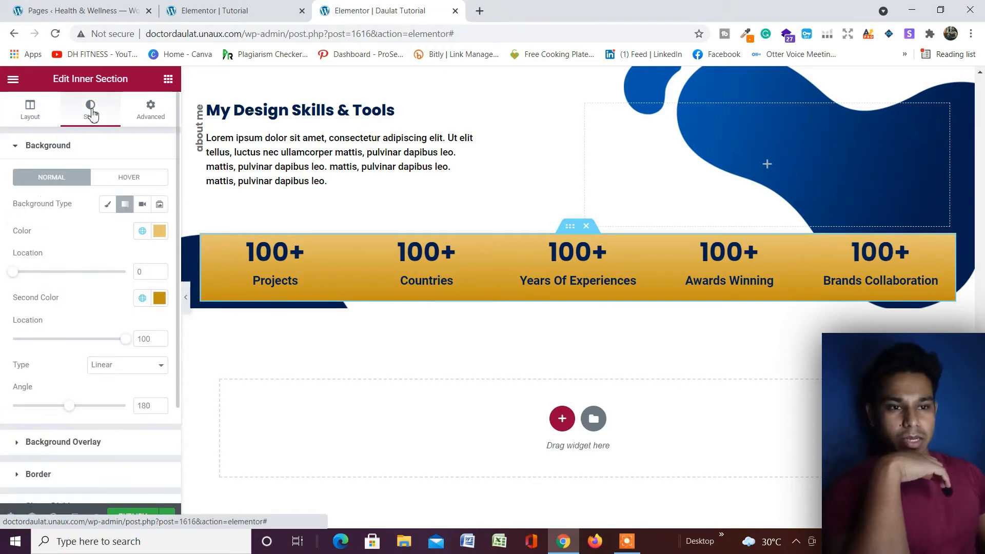
pyautogui.click(94, 476)
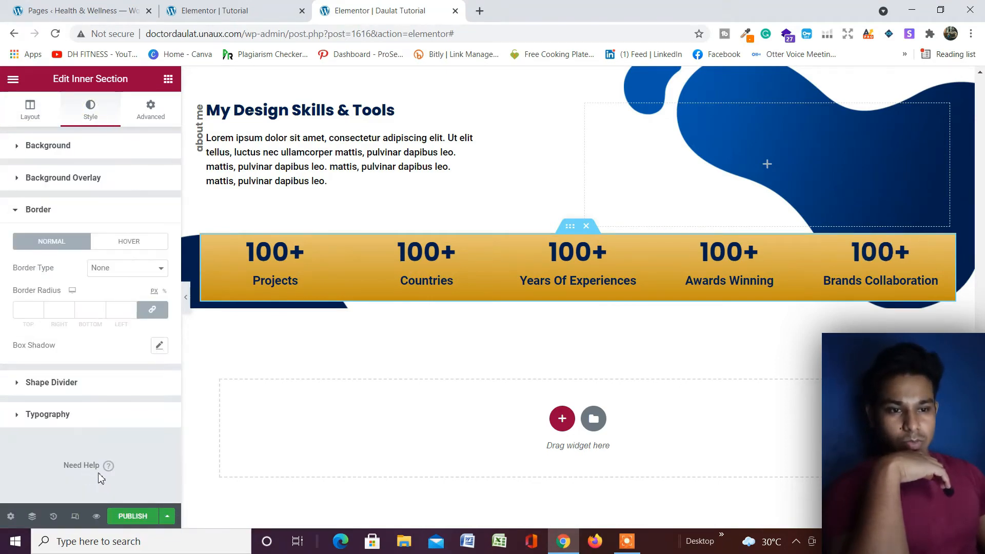
pyautogui.click(116, 310)
pyautogui.write('10')
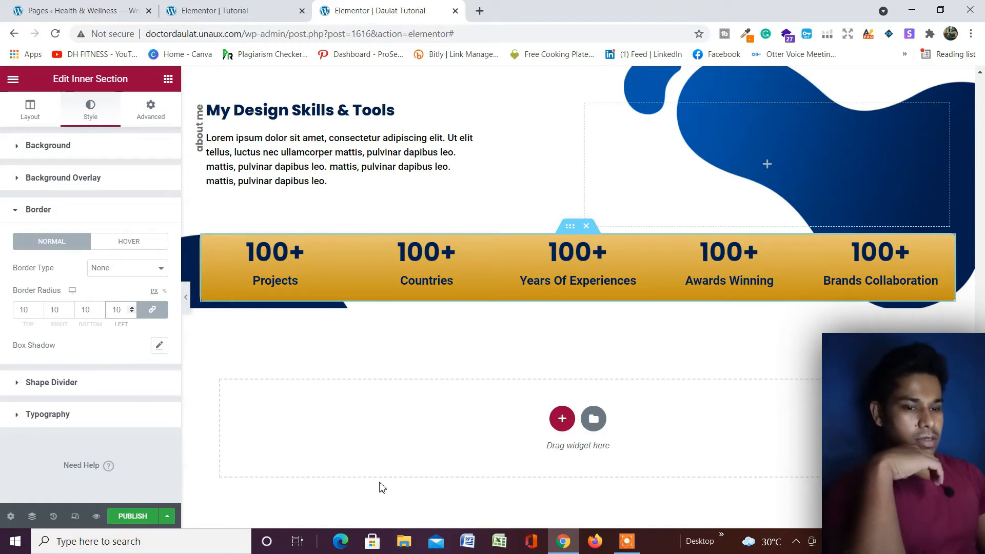
# - Save the page as a draft
pyautogui.doubleClick(168, 518)
pyautogui.click(167, 518)
pyautogui.click(58, 460)
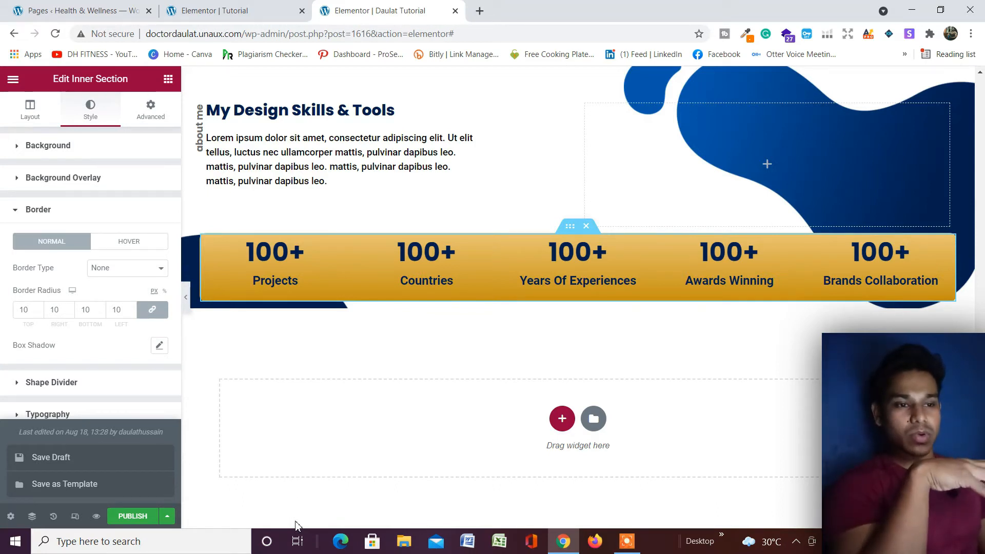
pyautogui.click(147, 468)
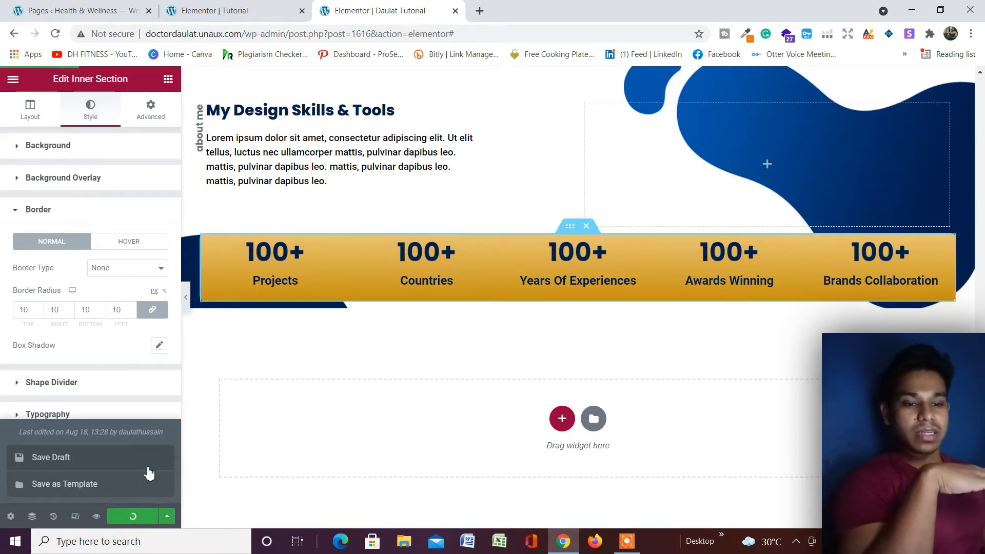
# - Hide the editing panel and review the page layout around the skills section and the gold counter row
pyautogui.click(186, 303)
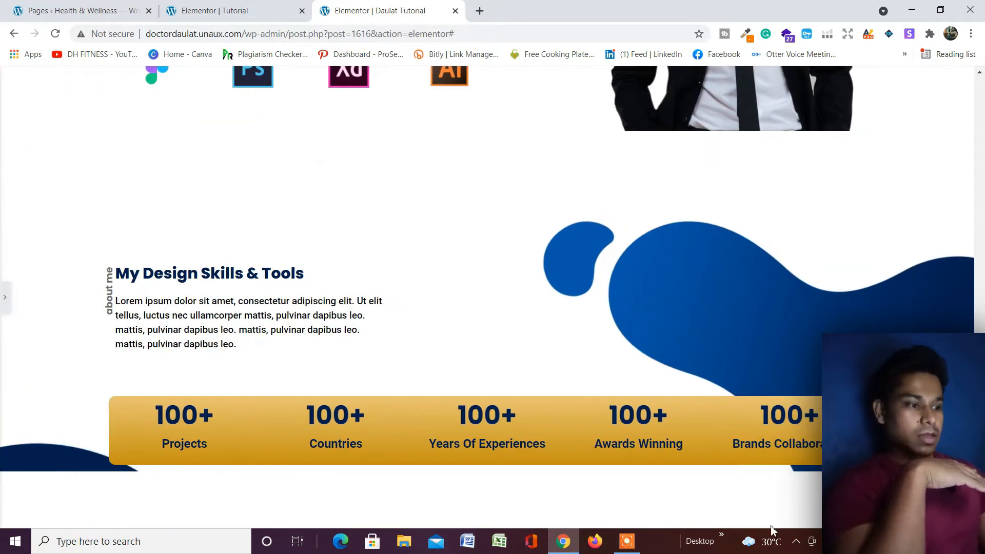
pyautogui.scroll(3, 784, 447)
pyautogui.scroll(-3, 731, 455)
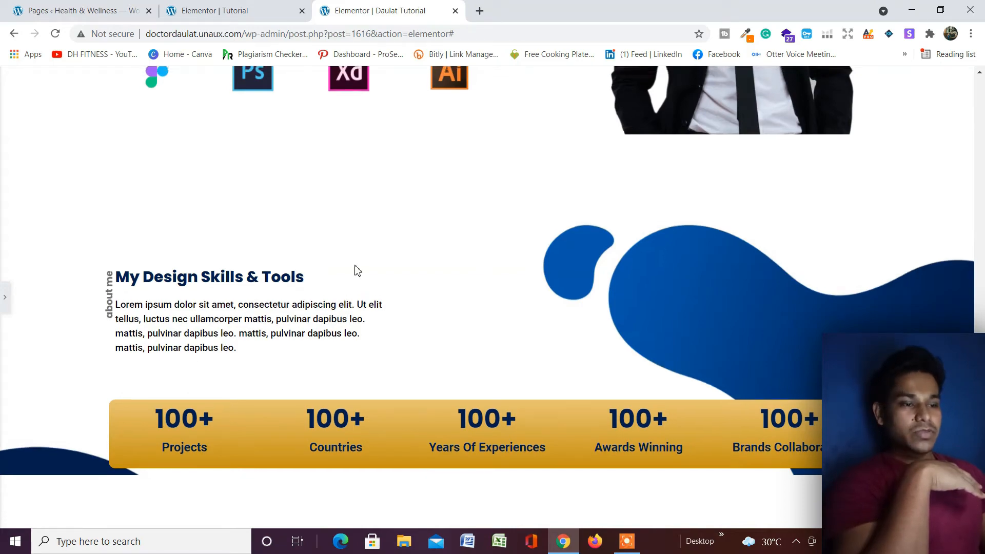
pyautogui.scroll(7, 353, 269)
pyautogui.scroll(-6, 353, 269)
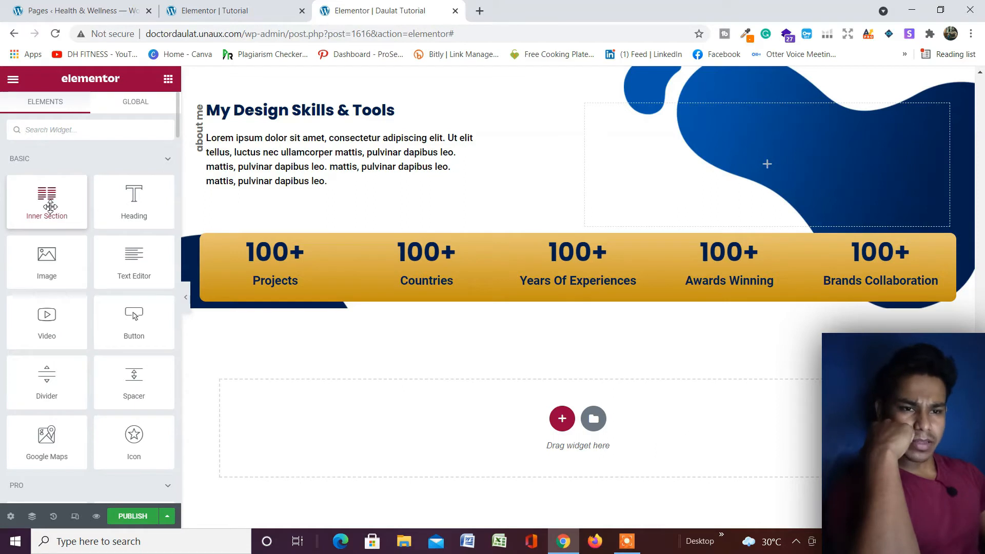
# - Add a two-column inner section below the gold counter row and give it an unlinked top margin of 90 px
pyautogui.moveTo(48, 206); pyautogui.dragTo(543, 307)
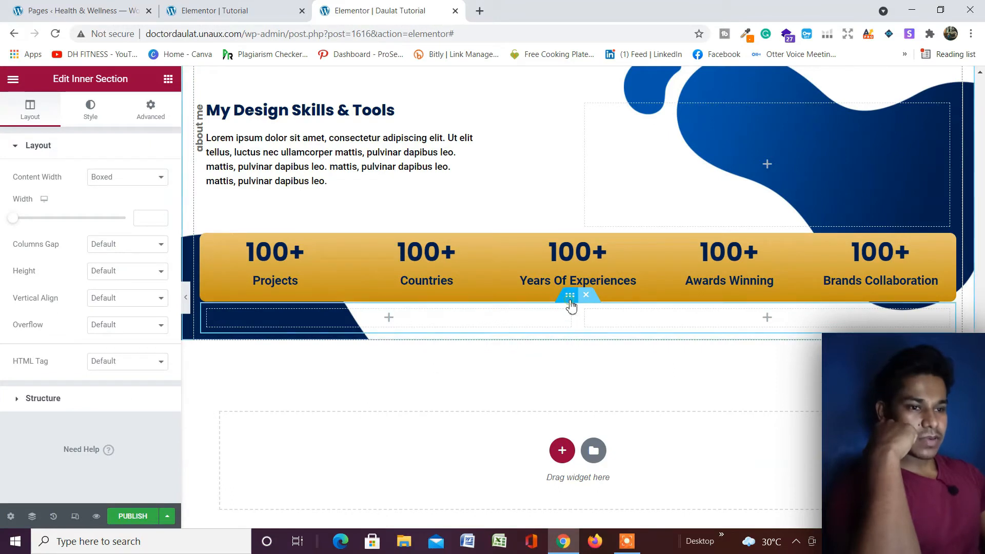
pyautogui.click(153, 113)
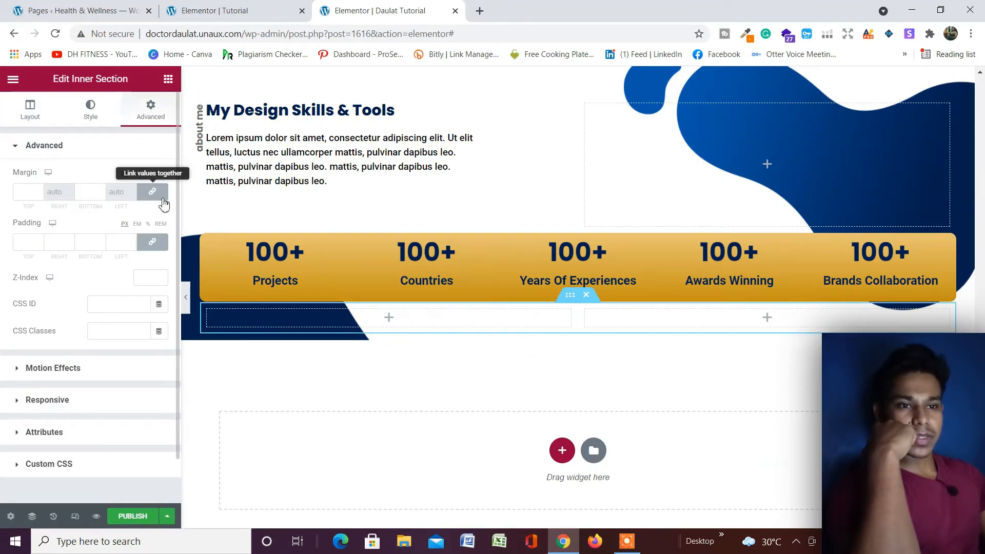
pyautogui.click(154, 193)
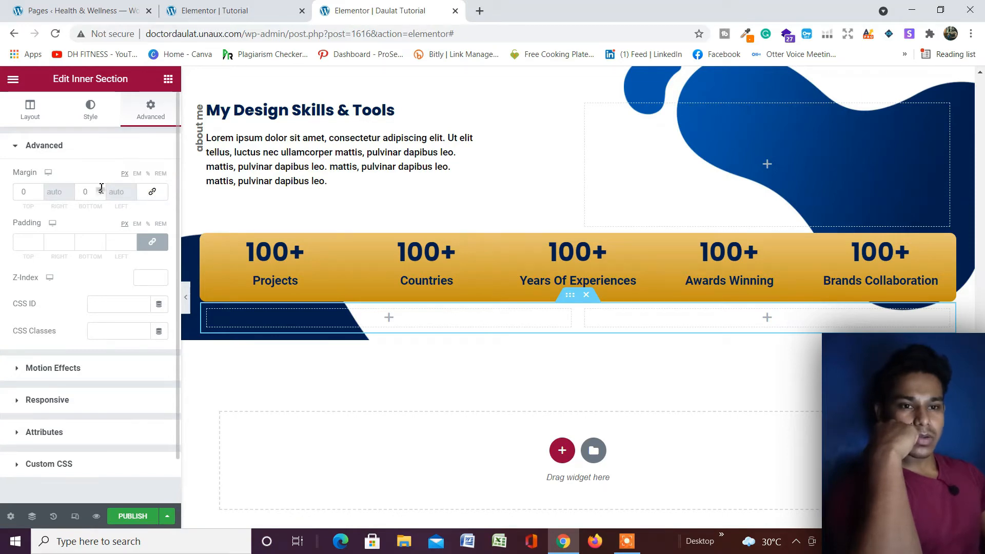
pyautogui.click(24, 192)
pyautogui.write('9')
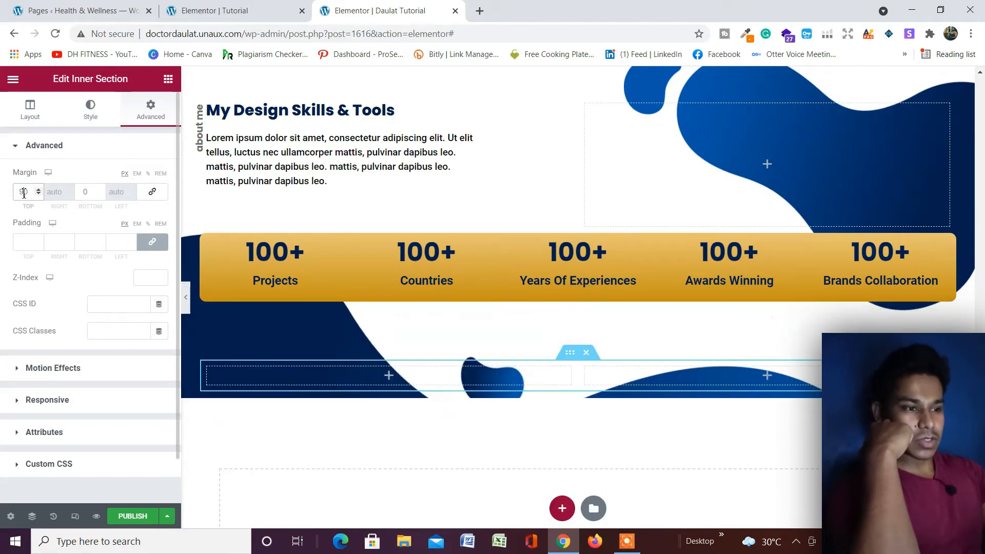
# - Set the left column of the new inner section to 60% width
pyautogui.scroll(-2, 440, 344)
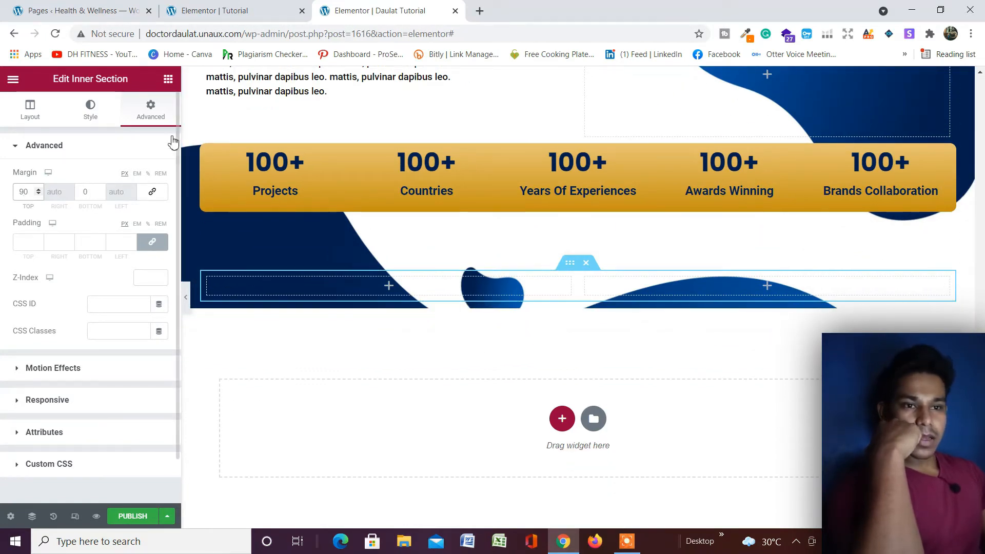
pyautogui.click(207, 279)
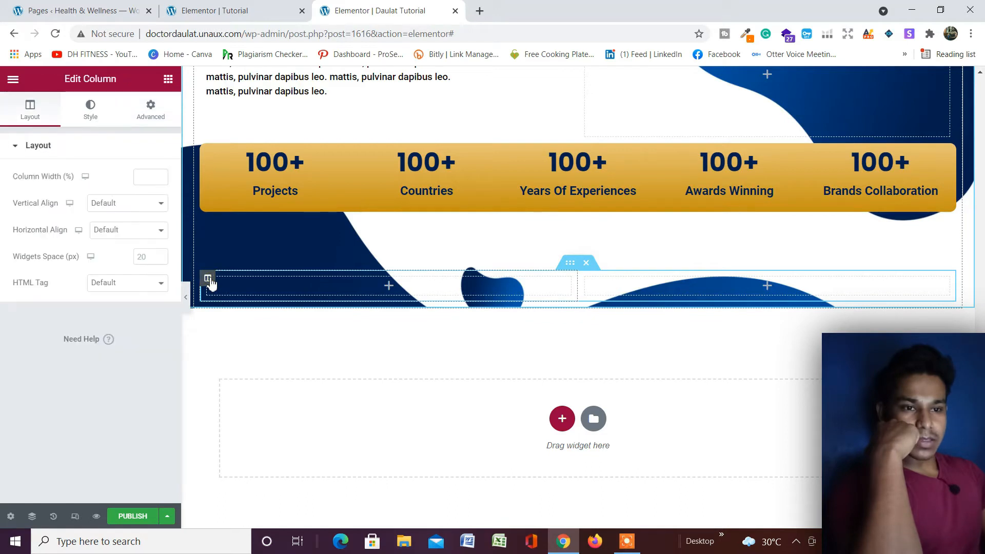
pyautogui.click(149, 182)
pyautogui.write('60')
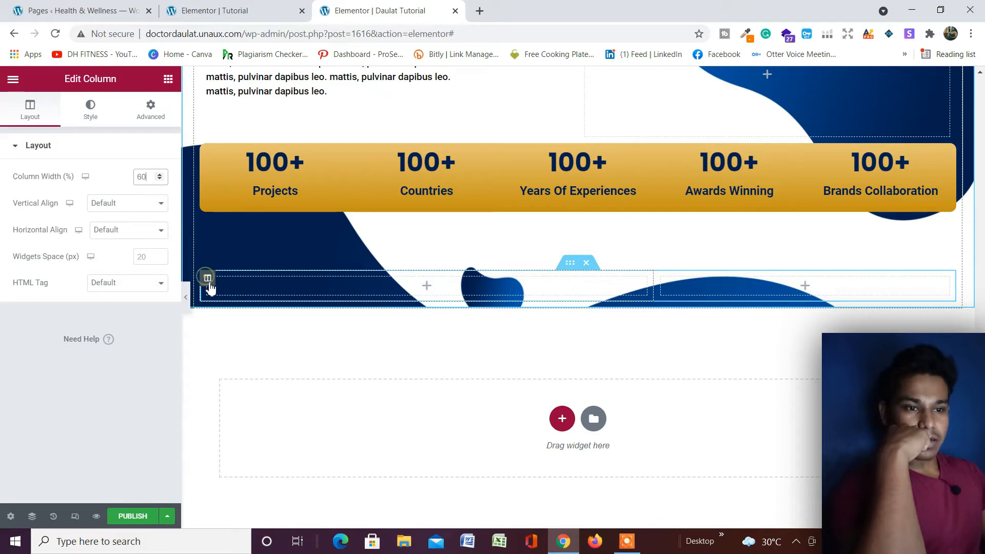
# - Give the 60% column a semi-transparent light grey classic background, colour #D7D7D7B0
pyautogui.click(97, 113)
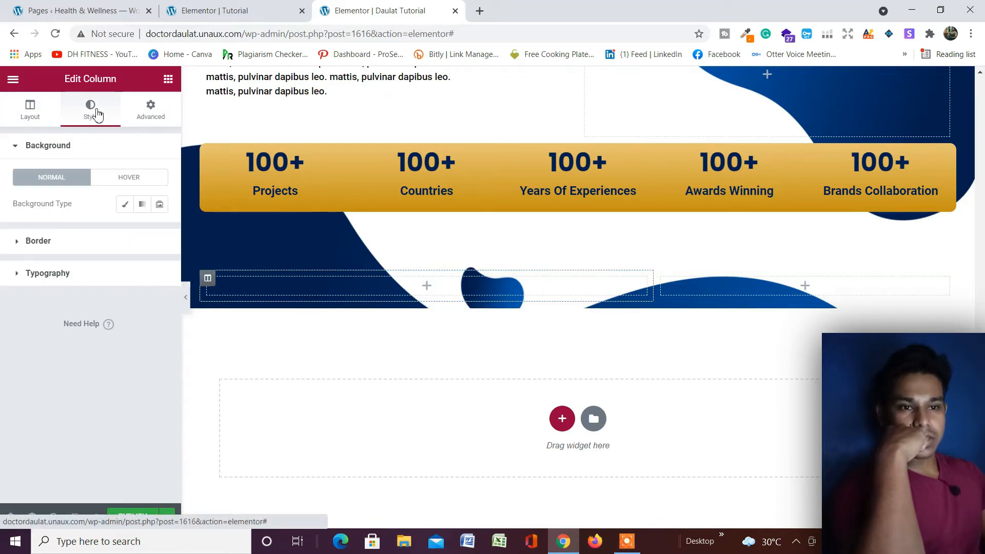
pyautogui.click(125, 205)
pyautogui.click(160, 231)
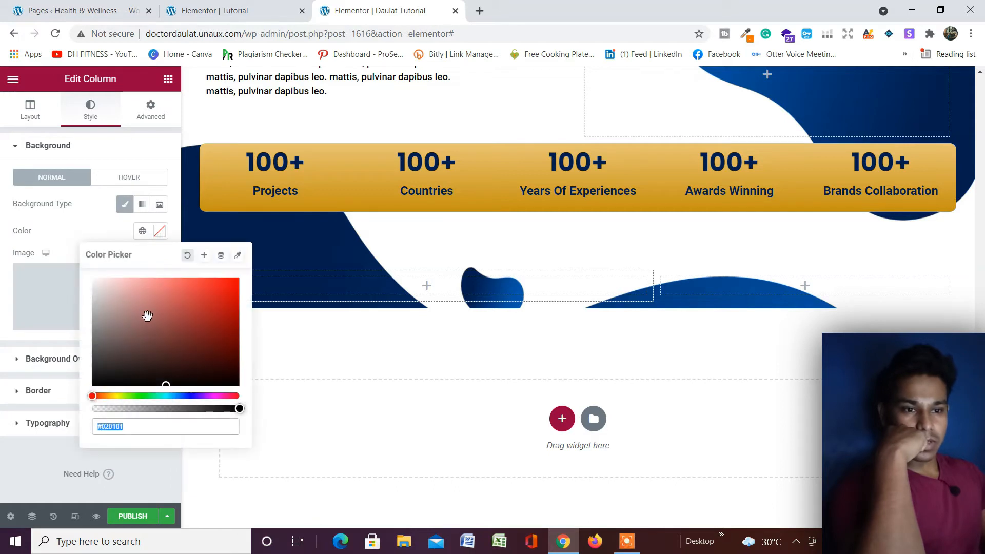
pyautogui.moveTo(148, 314); pyautogui.dragTo(91, 297)
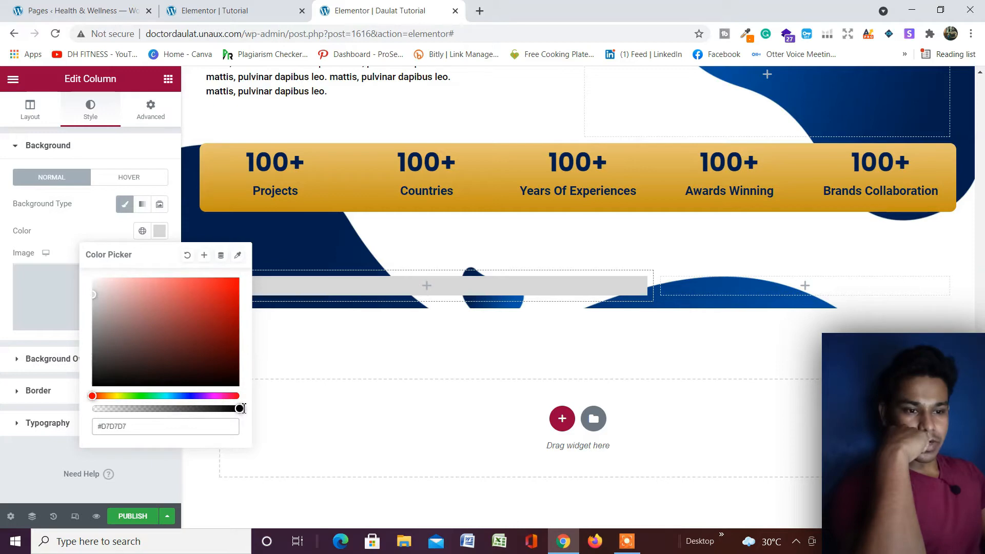
pyautogui.moveTo(236, 411); pyautogui.dragTo(195, 409)
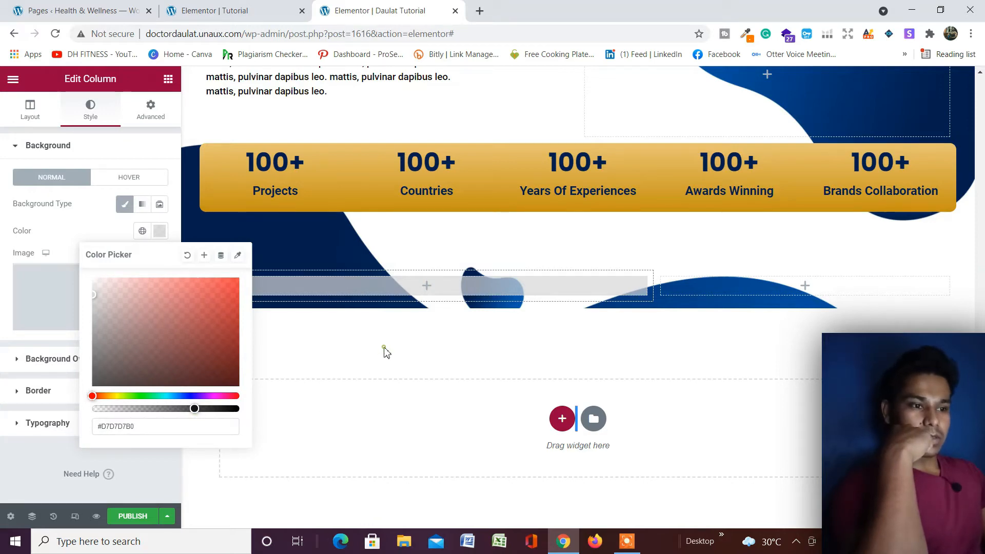
pyautogui.click(366, 354)
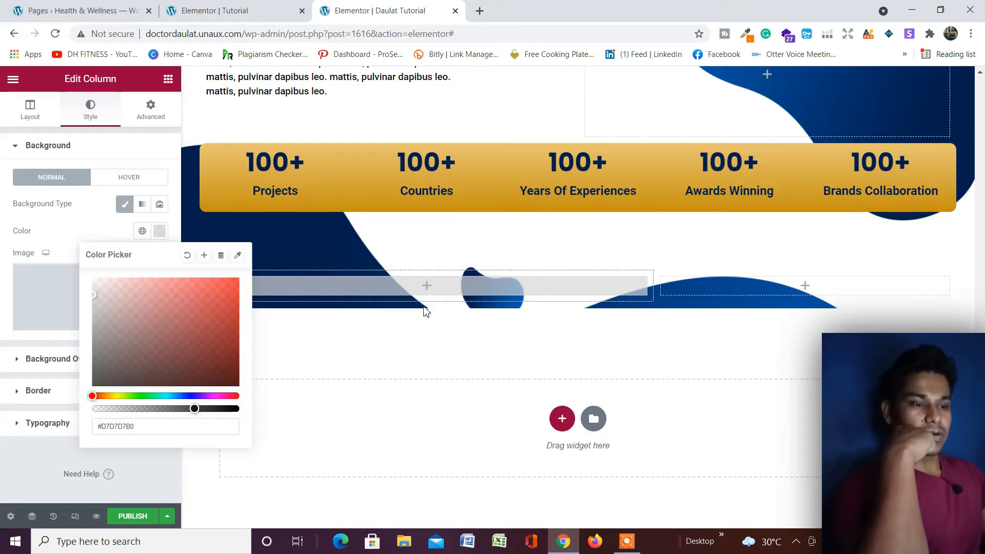
# - Duplicate the grey left column and delete the empty column without a background
pyautogui.click(208, 282)
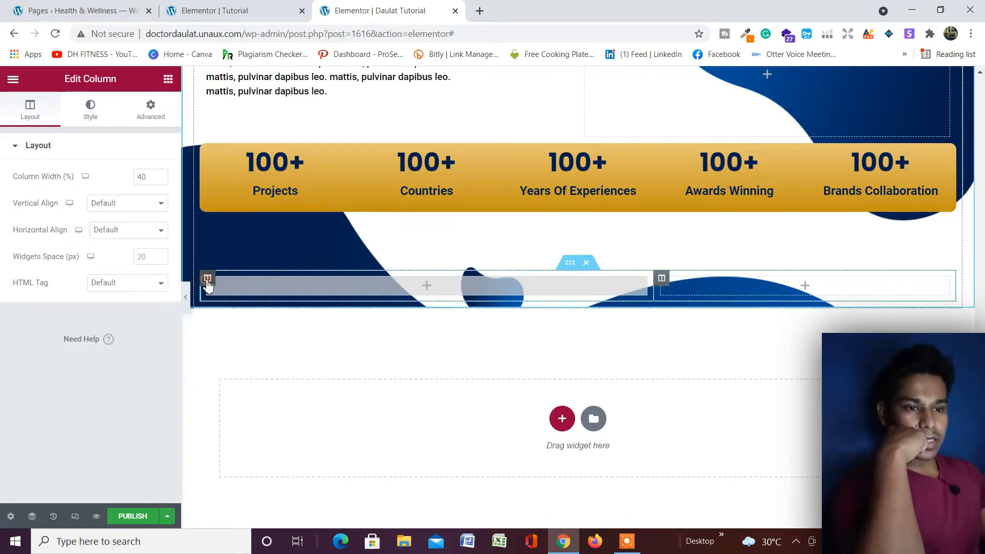
pyautogui.rightClick(207, 281)
pyautogui.click(225, 314)
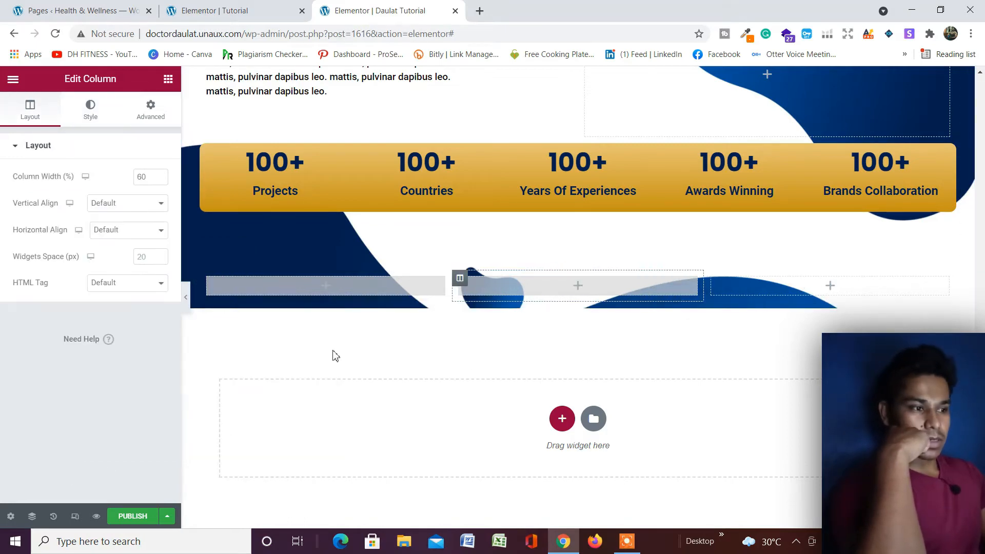
pyautogui.rightClick(713, 280)
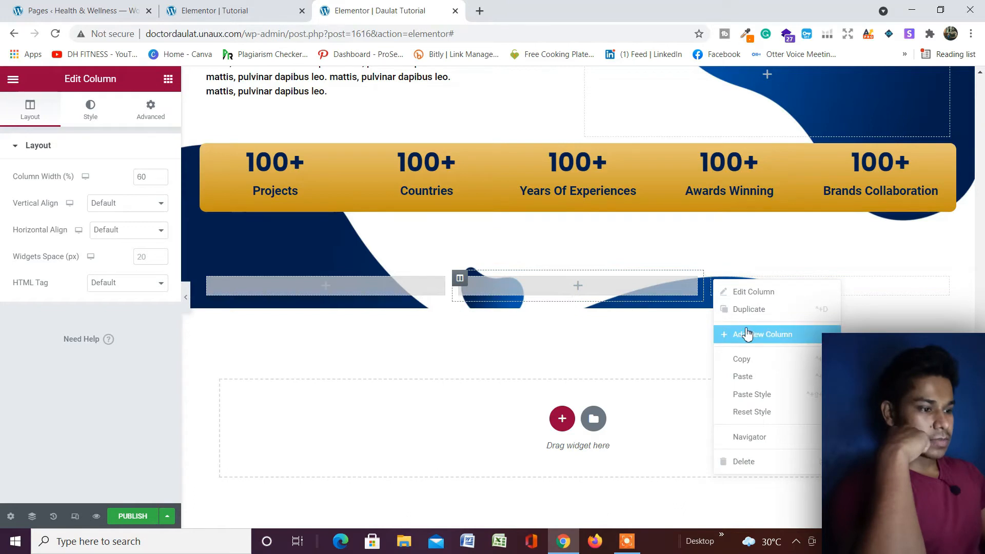
pyautogui.click(758, 460)
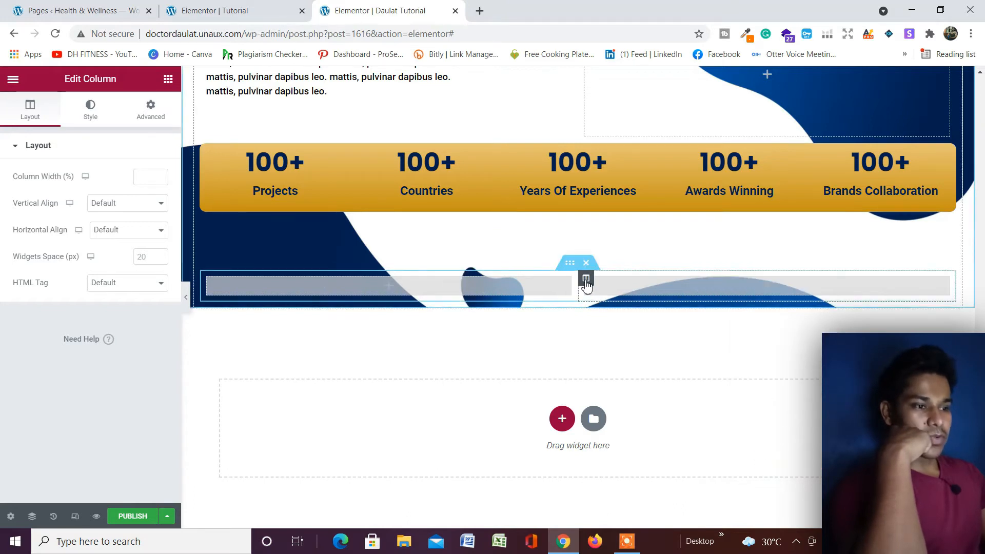
# - Set the right grey column's width to 40%
pyautogui.click(154, 178)
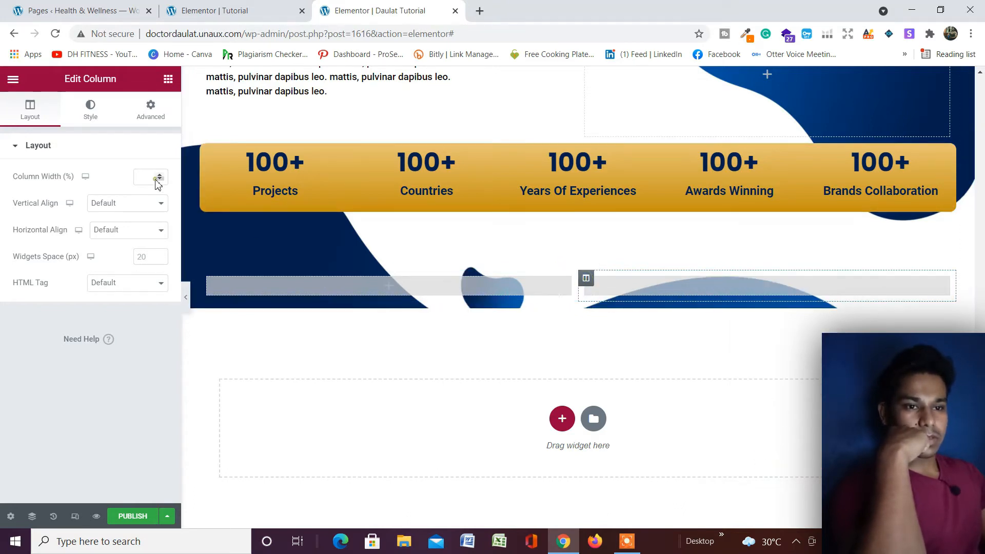
pyautogui.write('2')
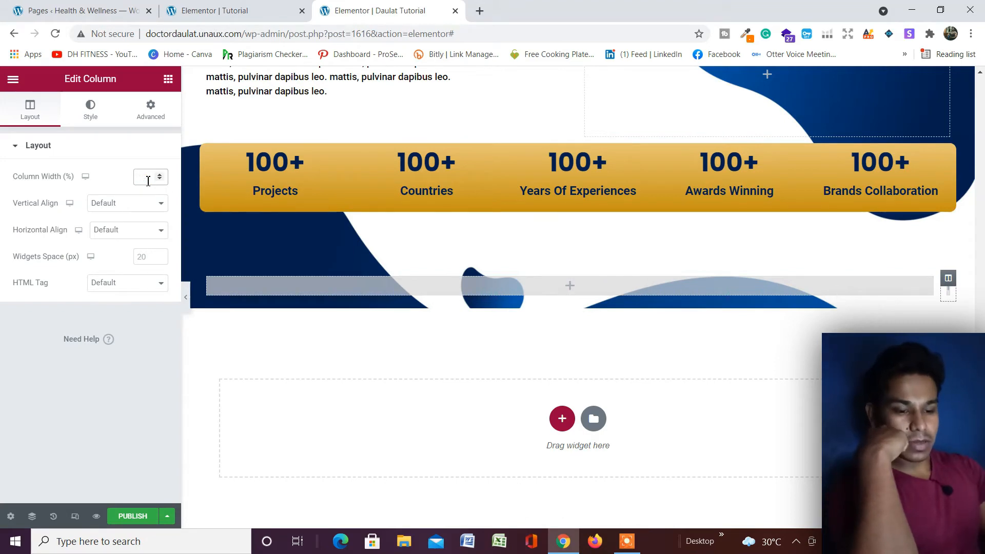
pyautogui.write('40')
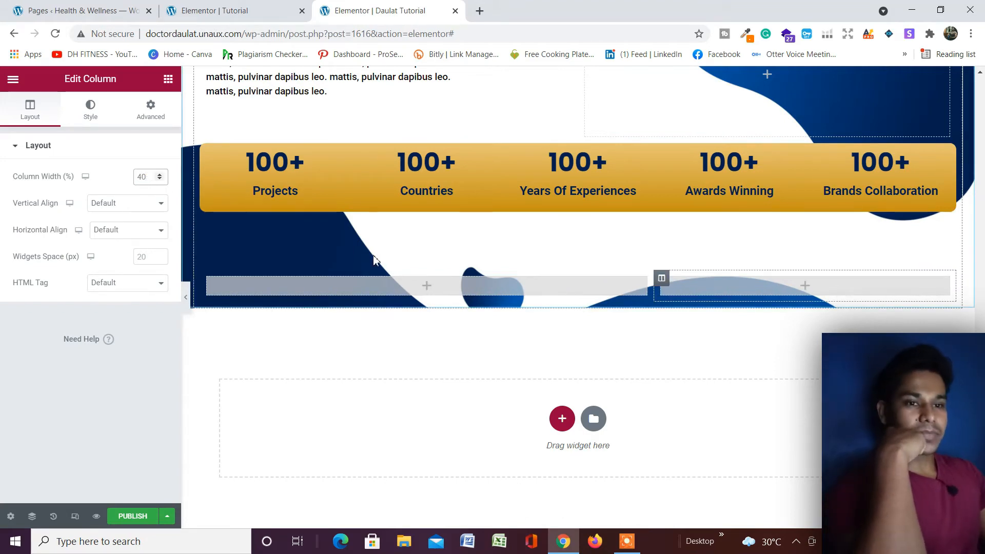
# - Add an Image widget to the wide grey column below the counter row
pyautogui.click(169, 80)
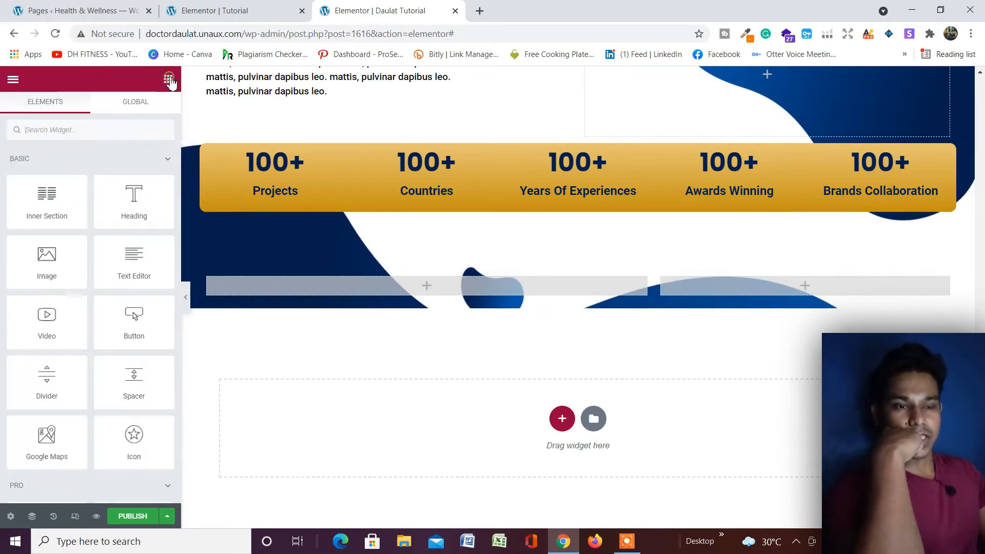
pyautogui.moveTo(35, 260); pyautogui.dragTo(325, 286)
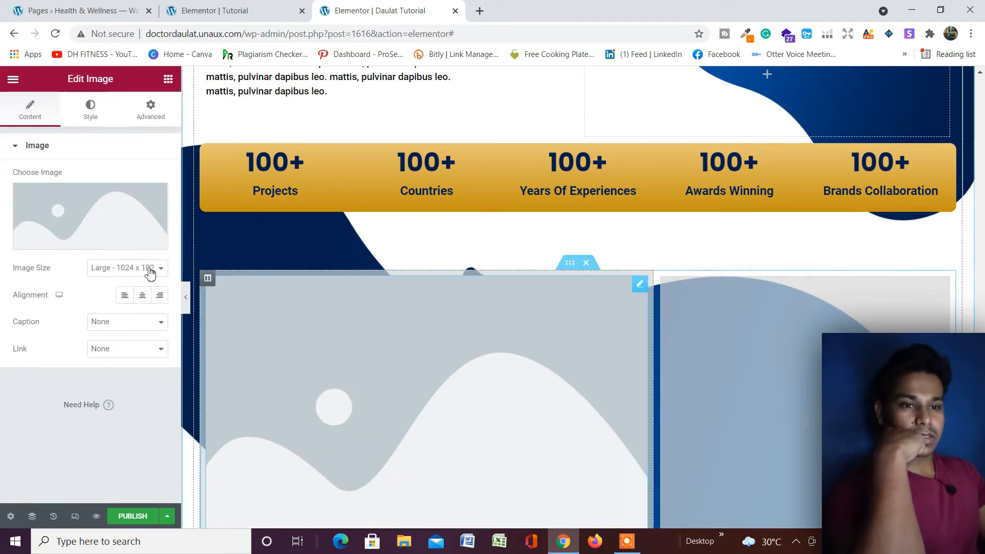
# - Choose project-5.png from the media library as the picture for the Image widget in the wide column
pyautogui.click(104, 224)
pyautogui.scroll(-8, 536, 319)
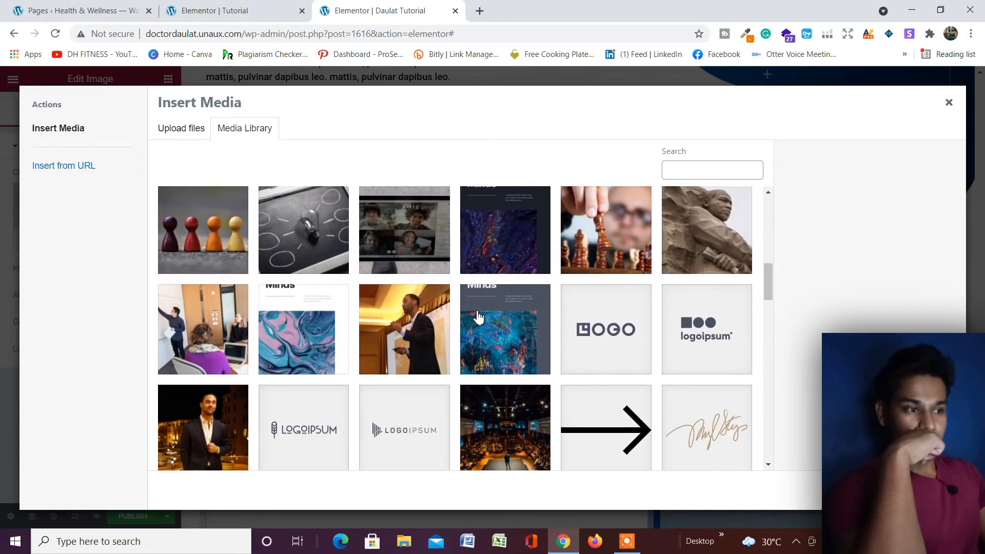
pyautogui.scroll(6, 561, 323)
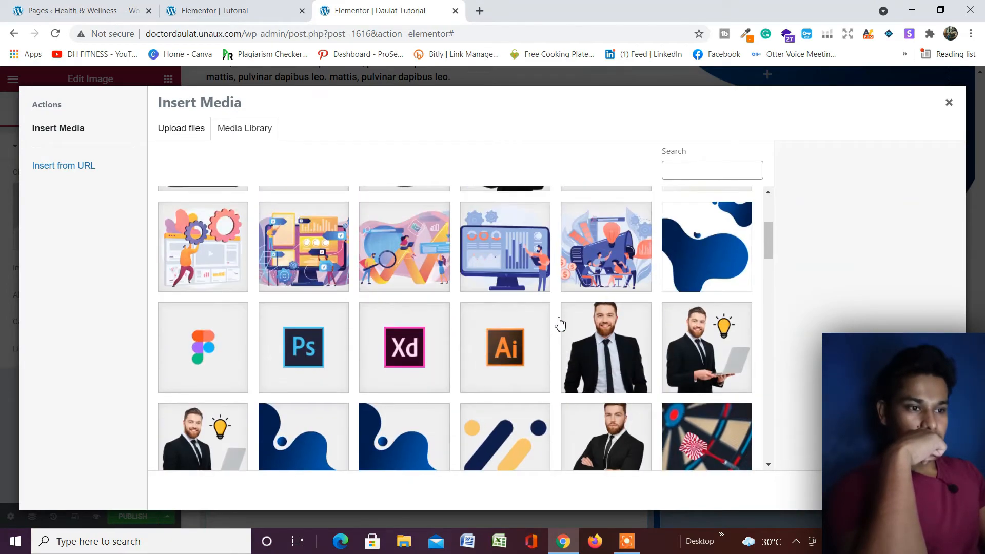
pyautogui.click(234, 314)
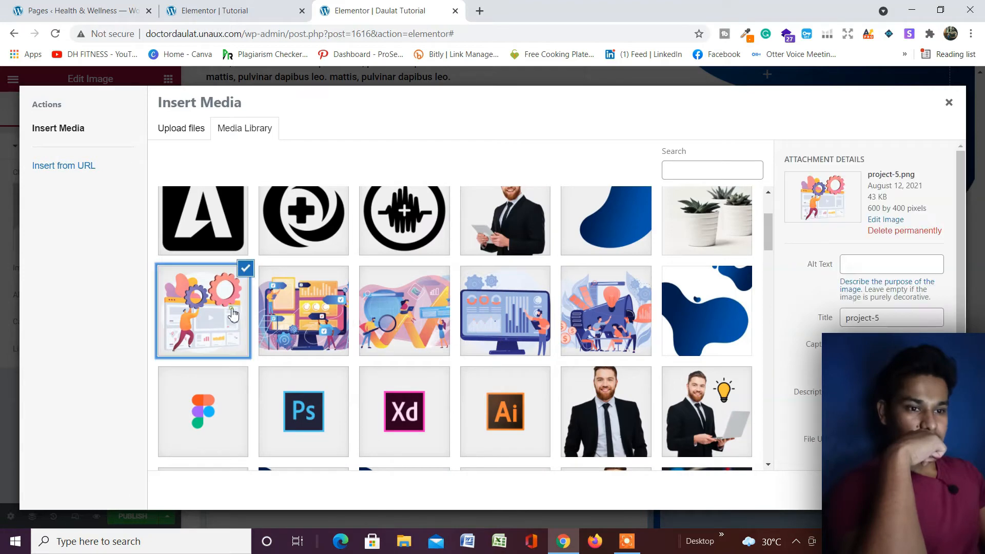
pyautogui.click(927, 490)
pyautogui.scroll(-2, 729, 423)
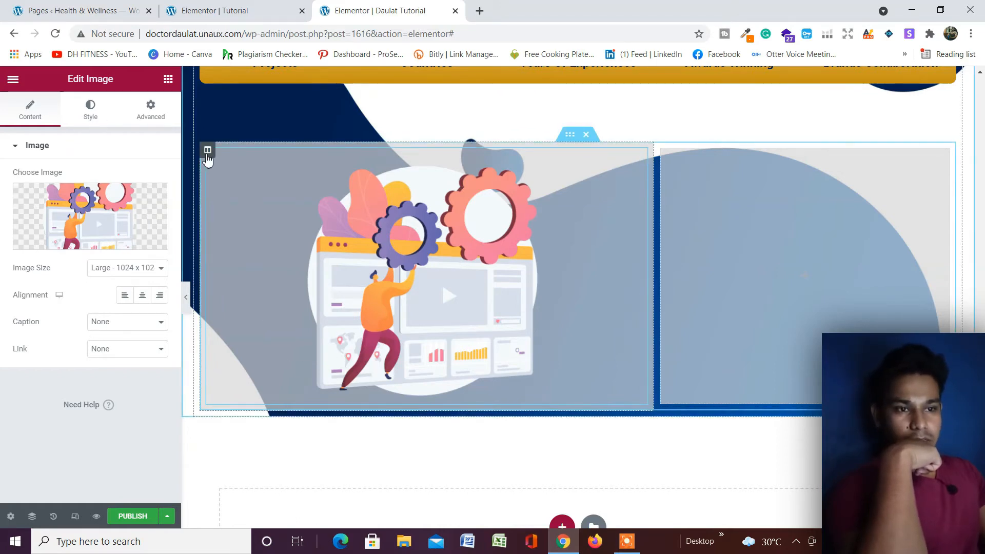
# - Make the wide image column's background more transparent, using the colour #D3CECE4D
pyautogui.click(207, 153)
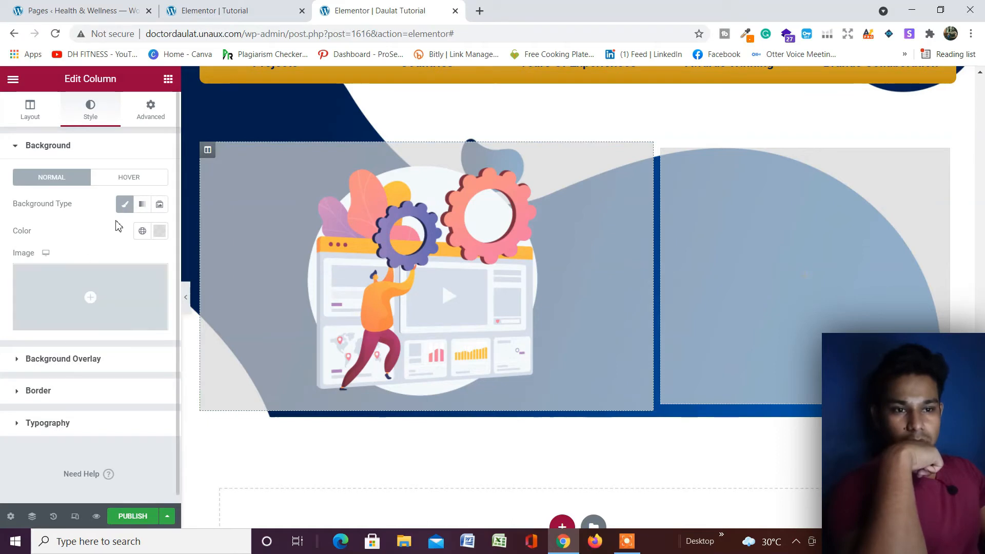
pyautogui.click(160, 231)
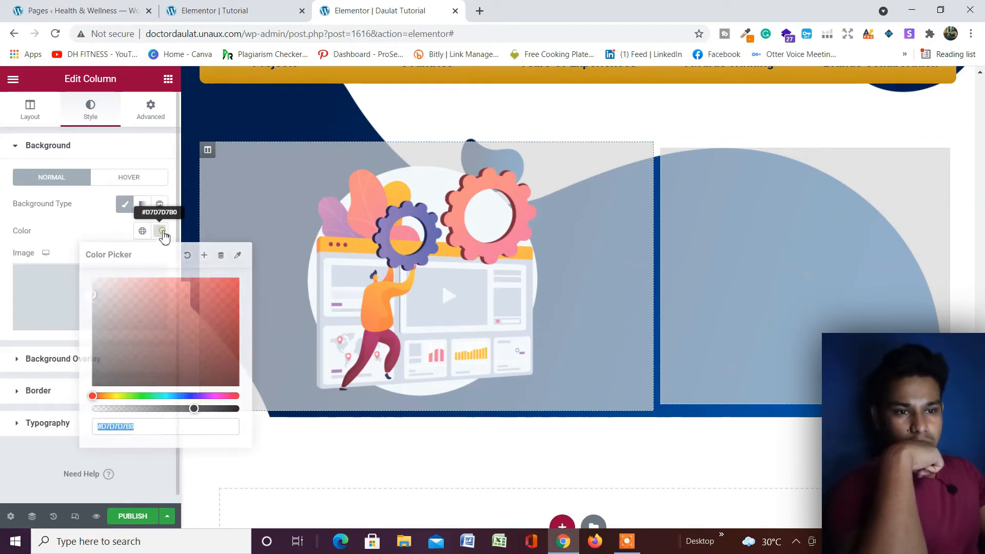
pyautogui.moveTo(194, 408); pyautogui.dragTo(154, 418)
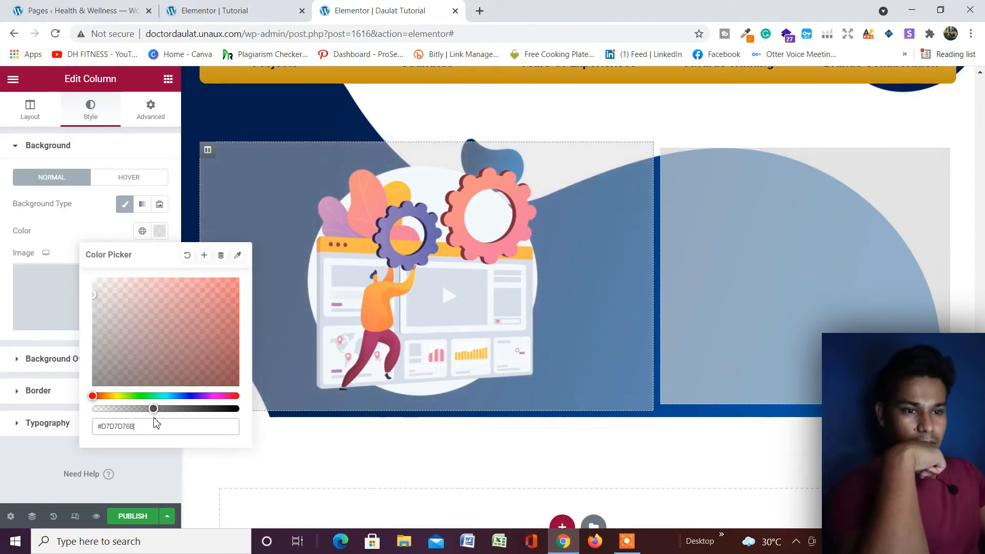
pyautogui.moveTo(108, 315); pyautogui.dragTo(97, 299)
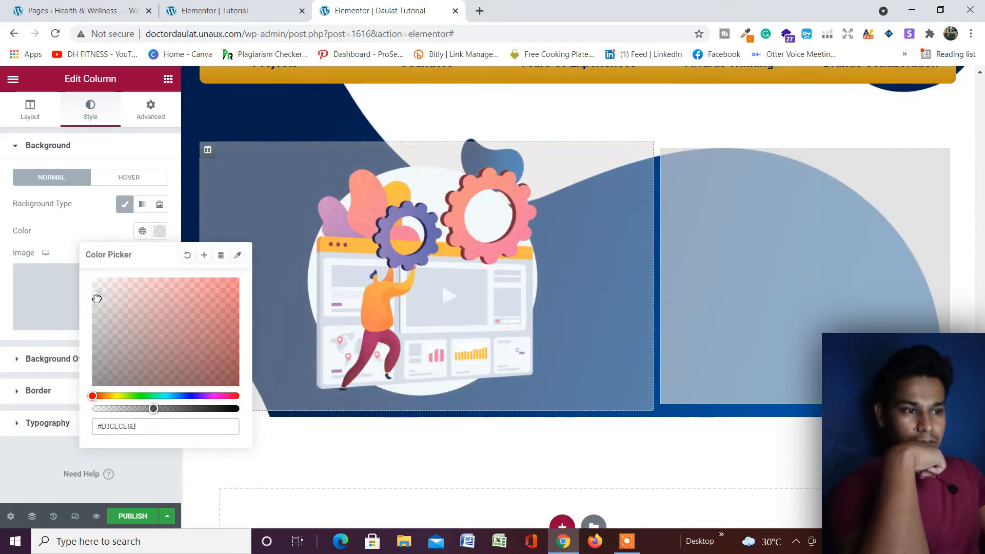
pyautogui.moveTo(154, 409); pyautogui.dragTo(137, 413)
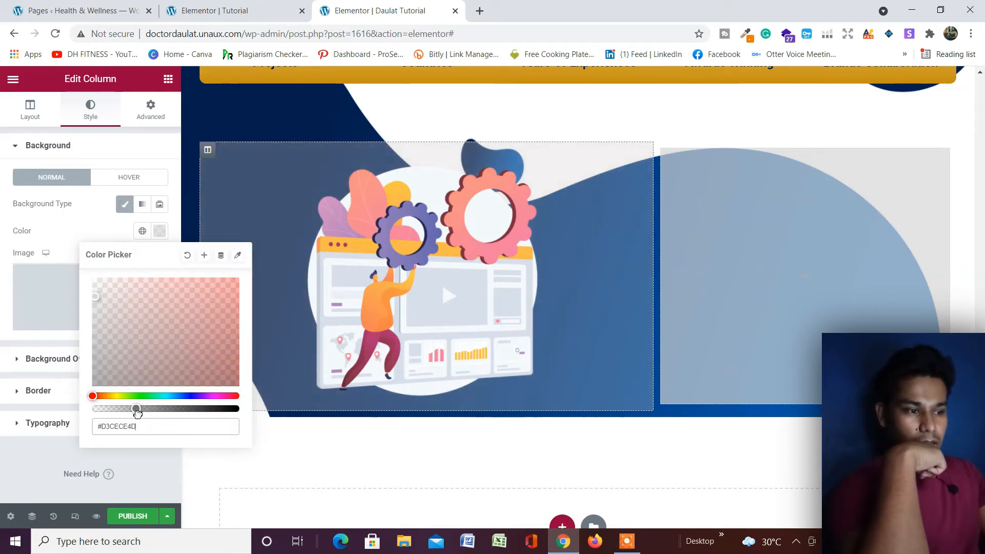
pyautogui.click(37, 462)
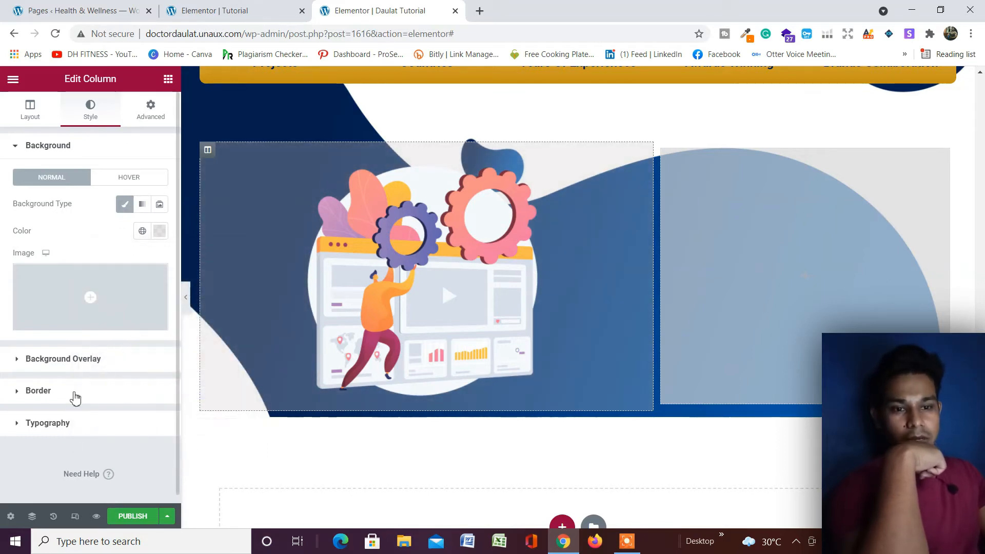
# - Round the wide image column's corners with a border radius of 20 px on all sides
pyautogui.click(75, 395)
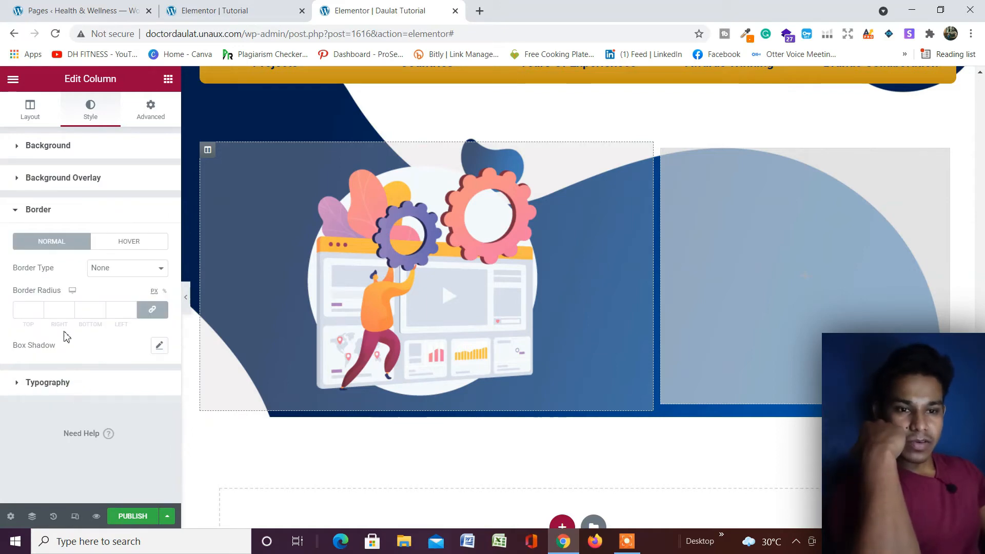
pyautogui.click(30, 309)
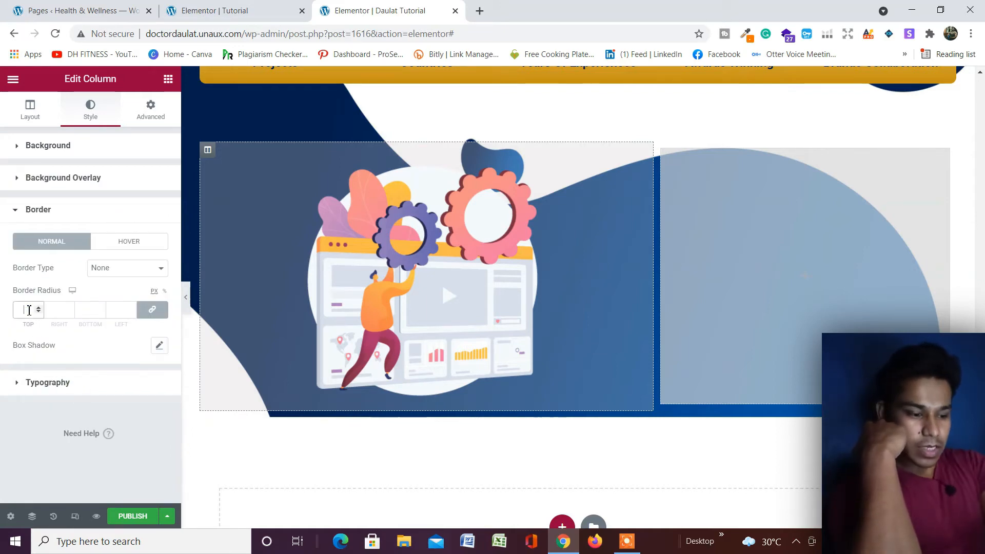
pyautogui.write('10')
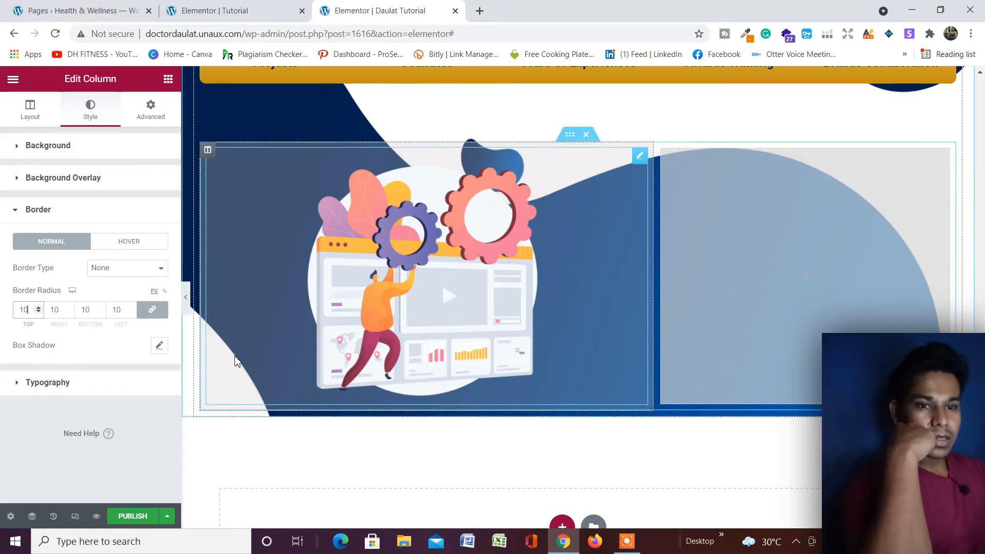
pyautogui.press('BackSpace')
pyautogui.press('BackSpace')
pyautogui.write('2')
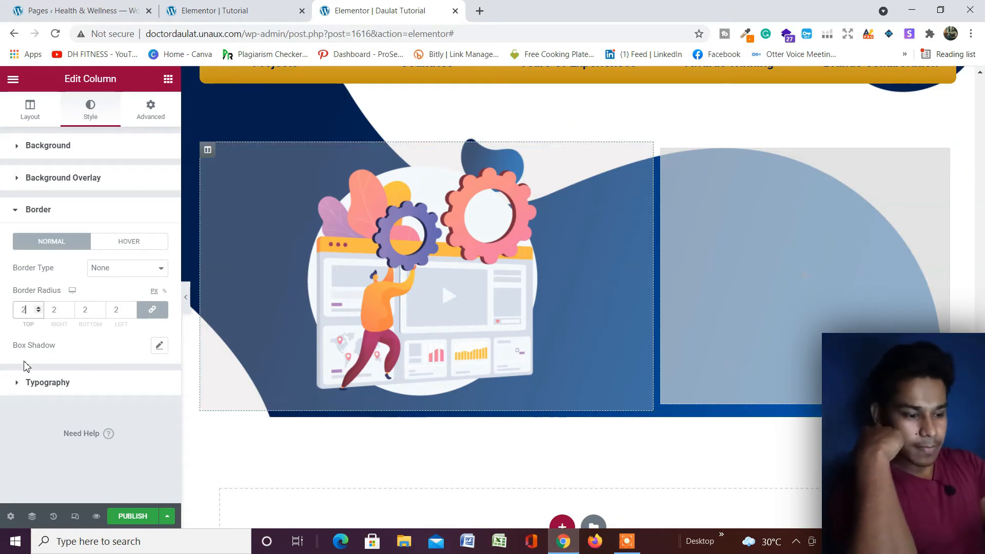
pyautogui.write('0')
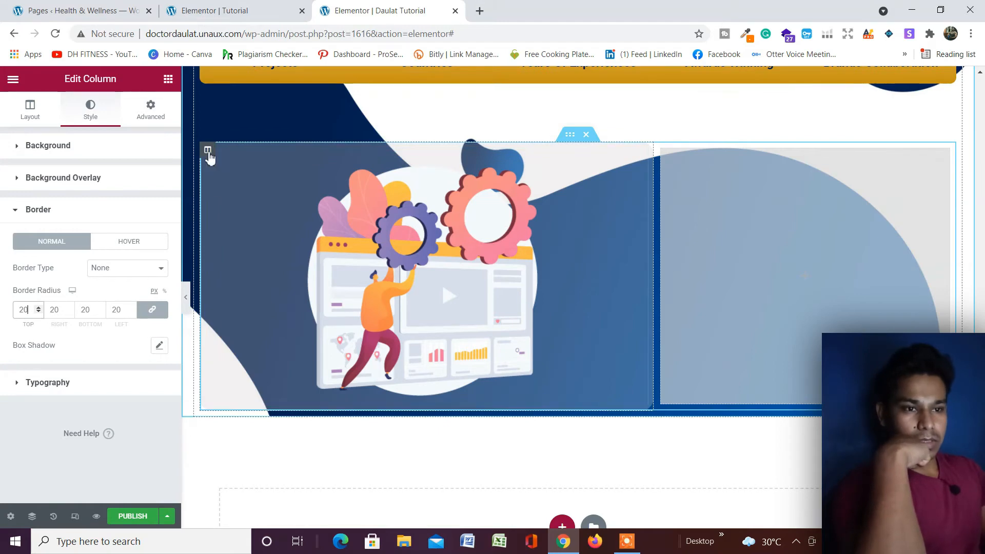
# - Duplicate the rounded image column and delete the empty grey column
pyautogui.rightClick(209, 157)
pyautogui.click(234, 182)
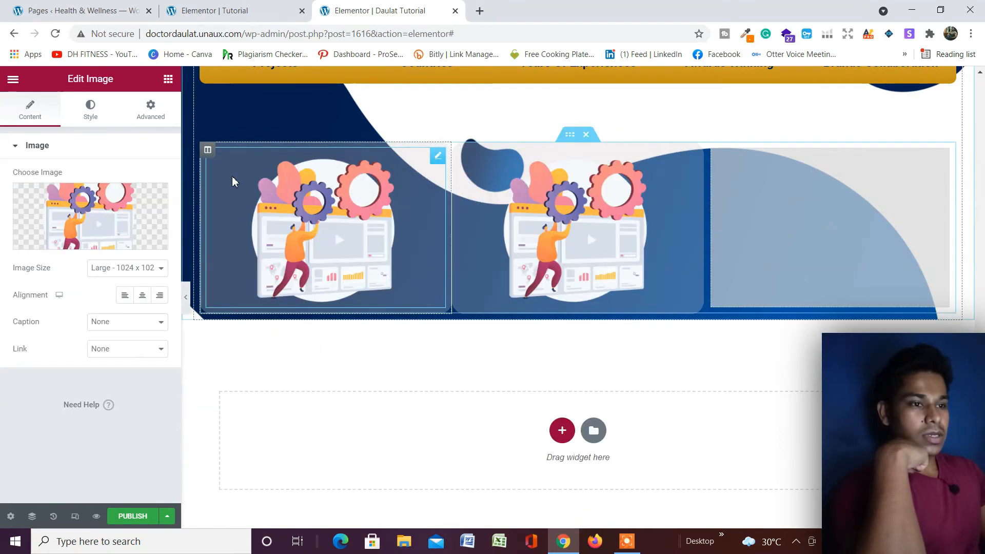
pyautogui.rightClick(711, 150)
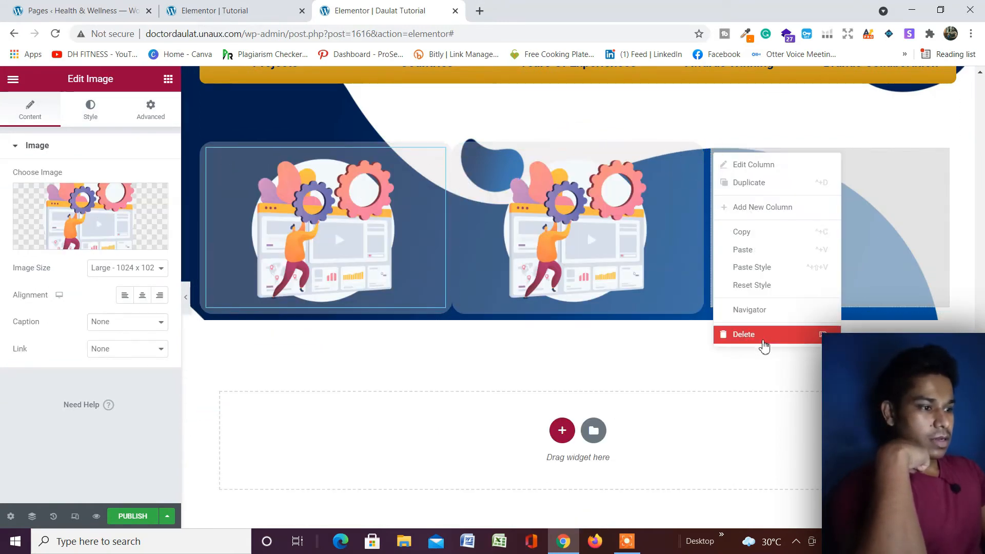
pyautogui.click(759, 336)
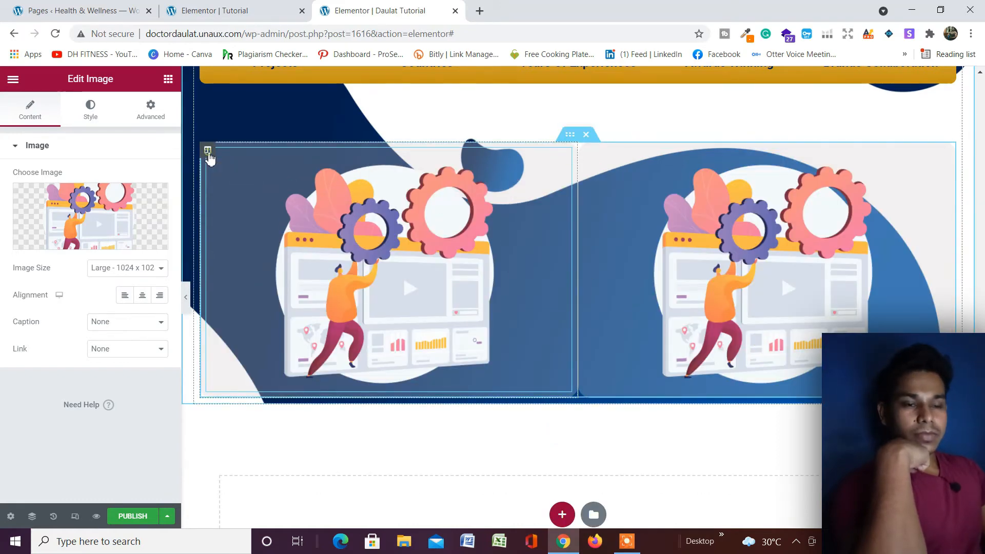
# - Set the left image column's width to 60%
pyautogui.click(207, 150)
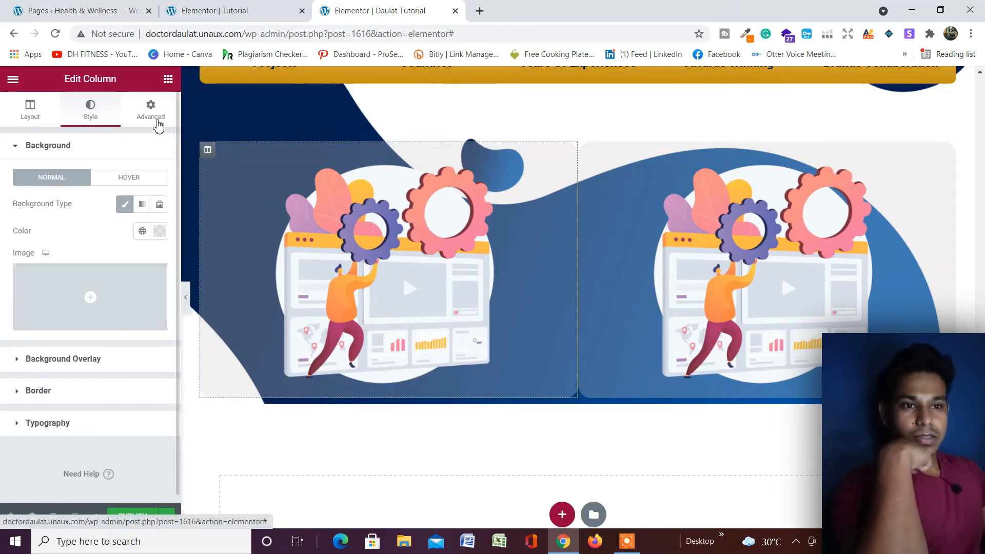
pyautogui.click(30, 108)
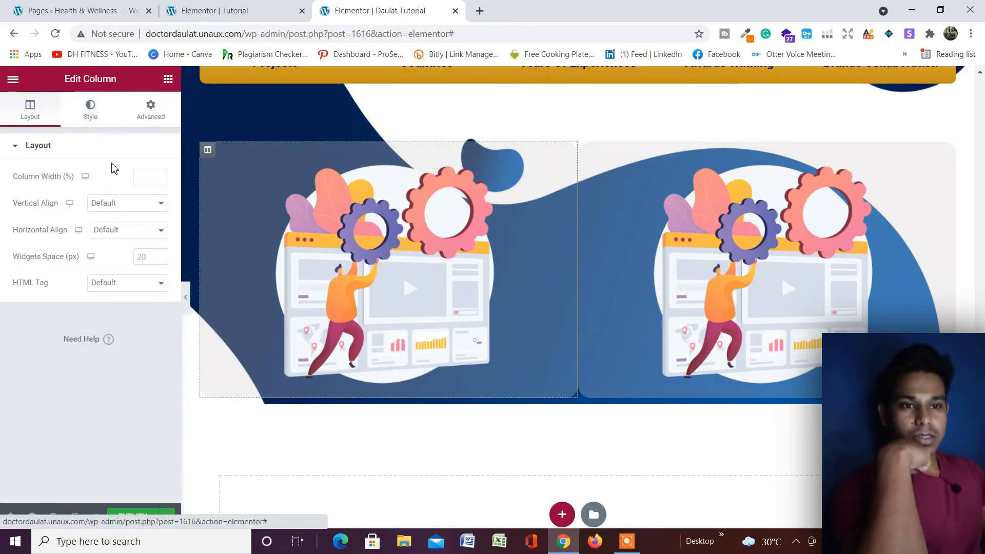
pyautogui.click(147, 176)
pyautogui.write('6')
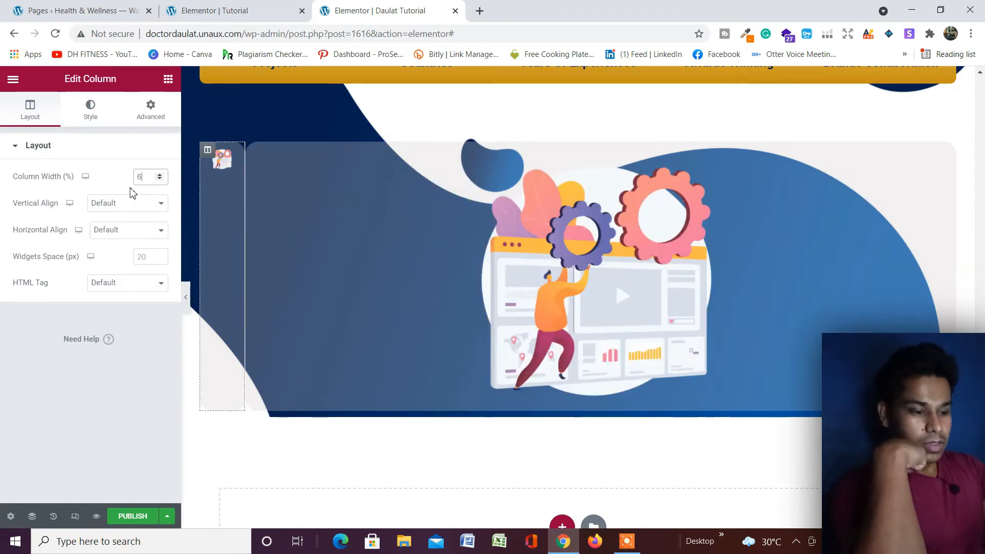
pyautogui.write('0')
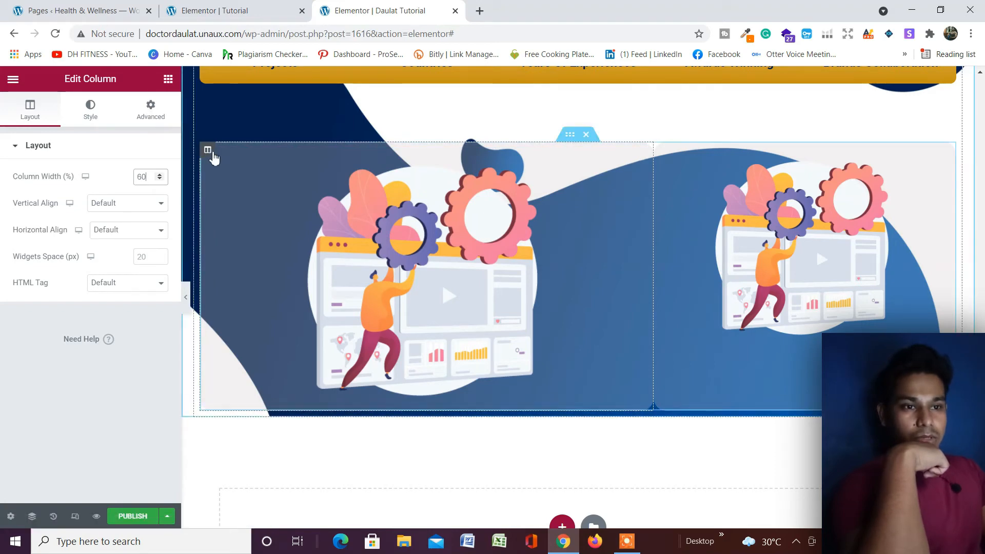
# - Give the left image column a 10 px margin on all sides
pyautogui.click(152, 112)
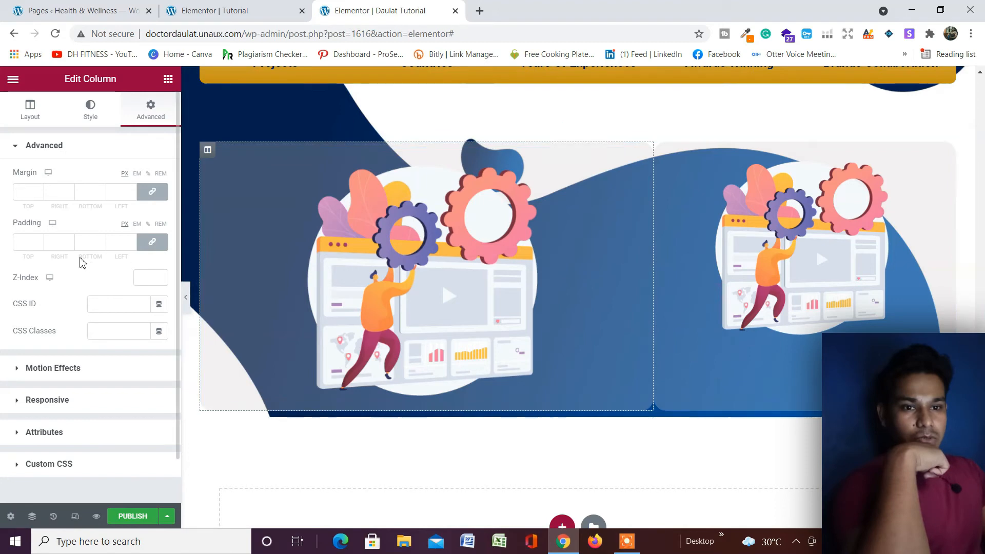
pyautogui.click(28, 192)
pyautogui.write('10')
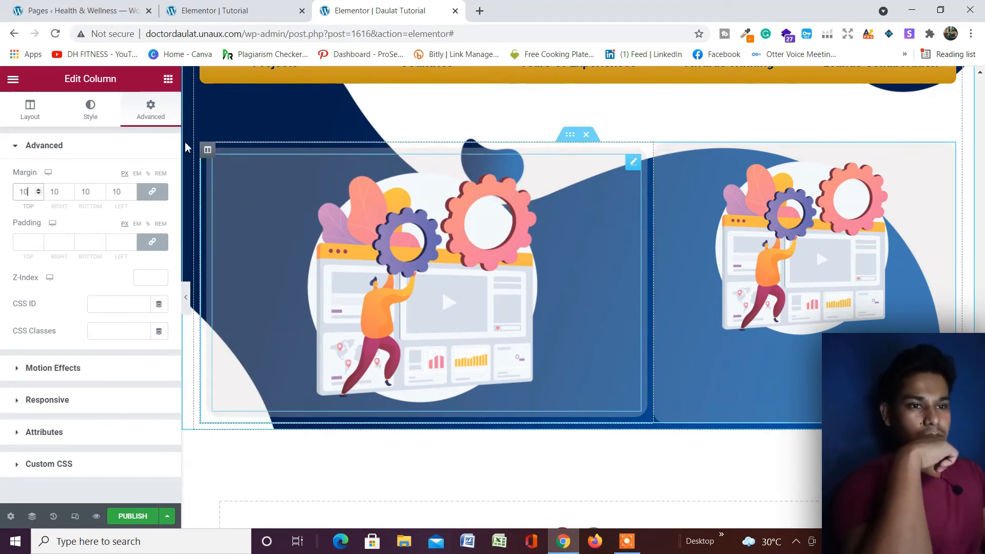
# - Duplicate the left column with its new margin and delete the rightmost image column that has none
pyautogui.rightClick(208, 152)
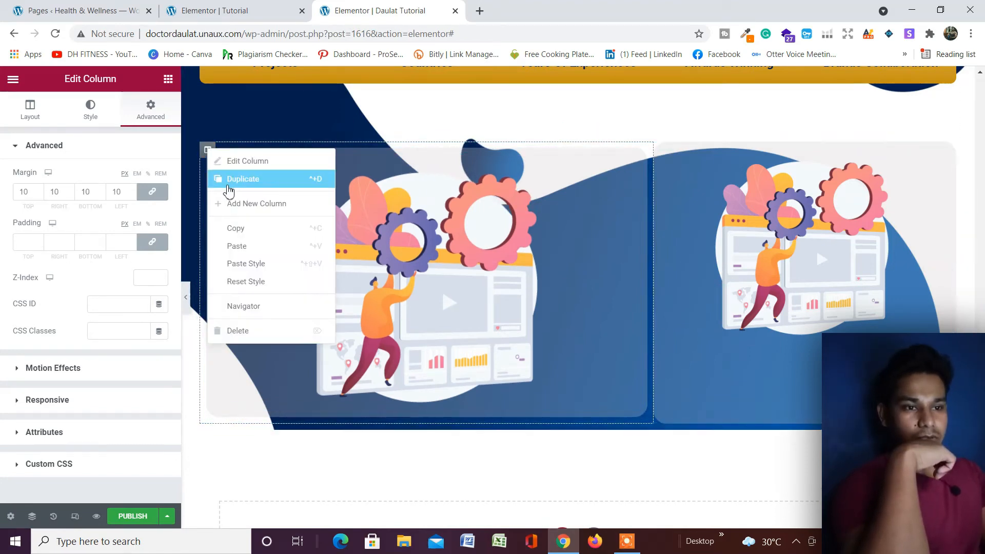
pyautogui.click(236, 180)
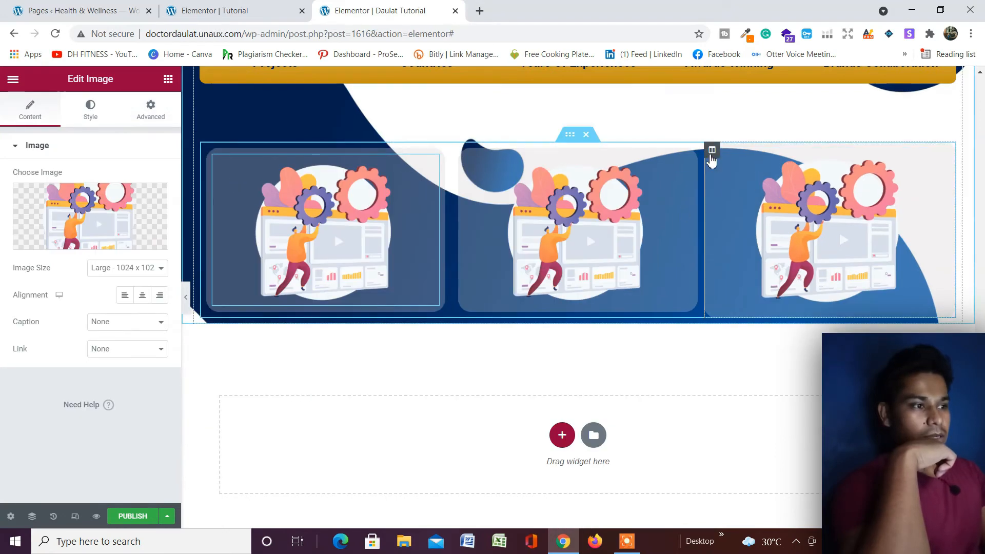
pyautogui.rightClick(711, 159)
pyautogui.click(752, 337)
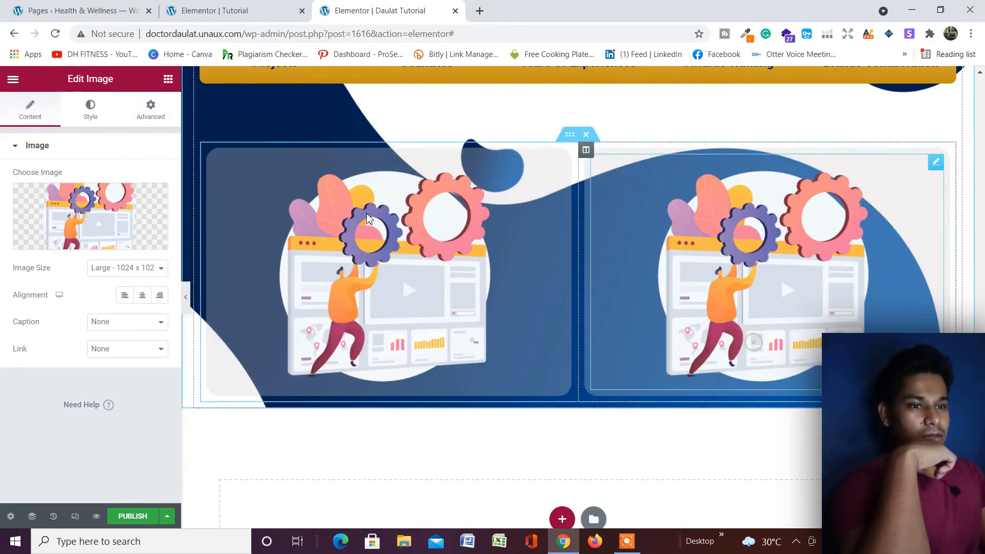
# - Widen the left of the two matching image columns to 60%
pyautogui.click(208, 150)
pyautogui.click(152, 109)
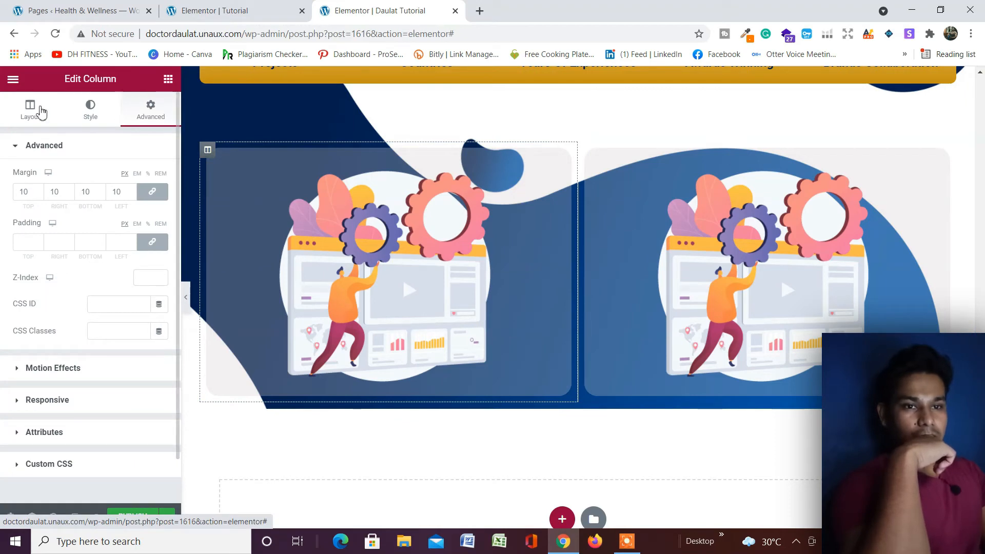
pyautogui.click(20, 110)
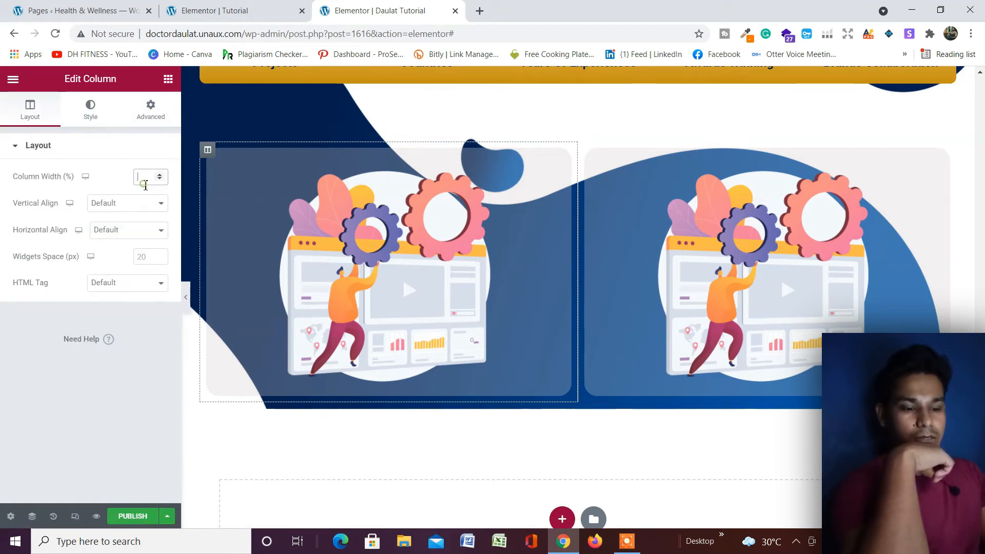
pyautogui.write('60')
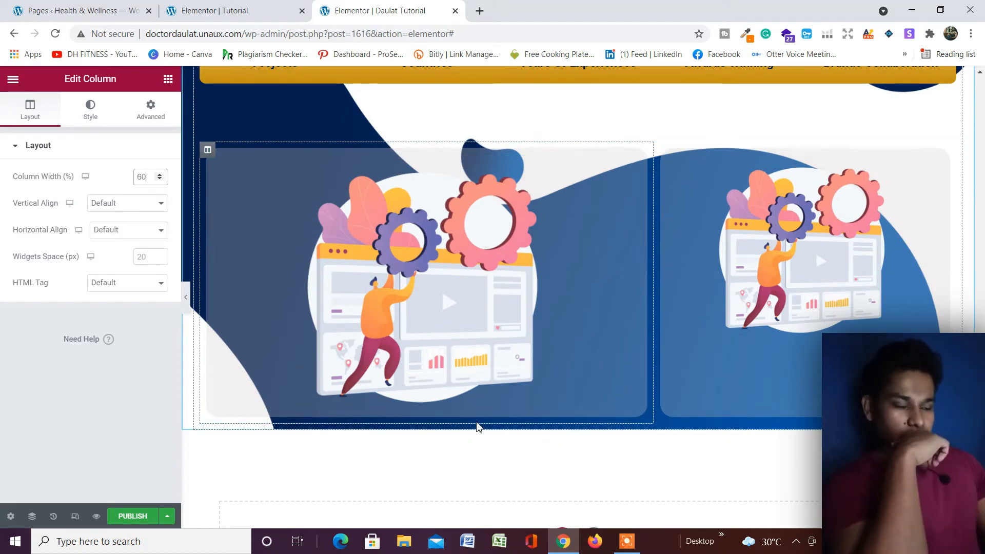
pyautogui.scroll(-3, 464, 304)
pyautogui.scroll(3, 441, 307)
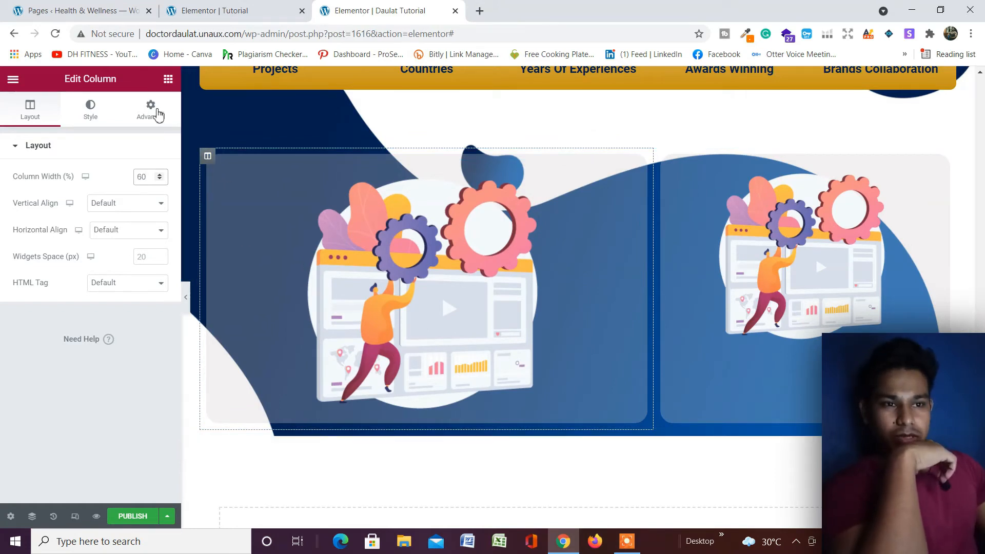
# - Add a box shadow with the default settings to the wide left image column
pyautogui.click(91, 111)
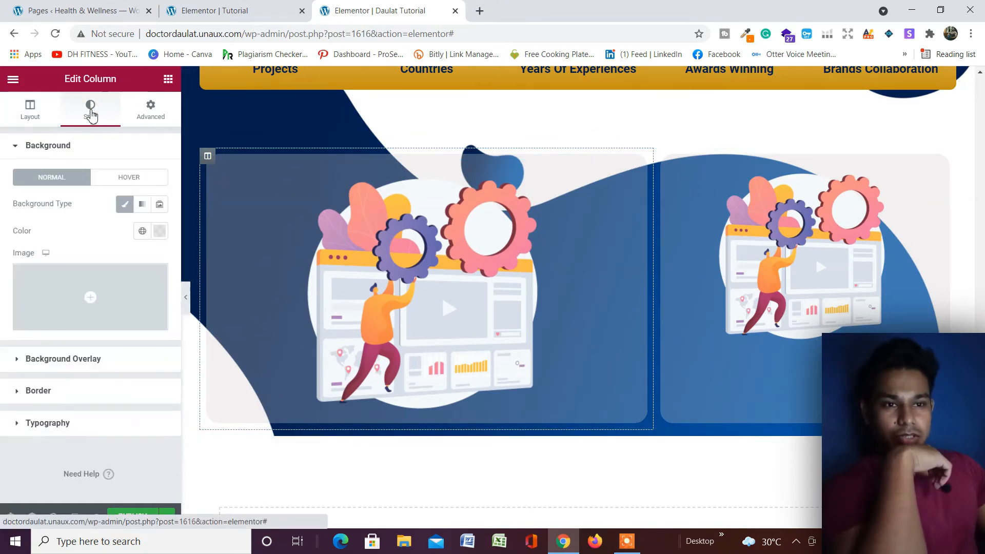
pyautogui.scroll(-1, 90, 113)
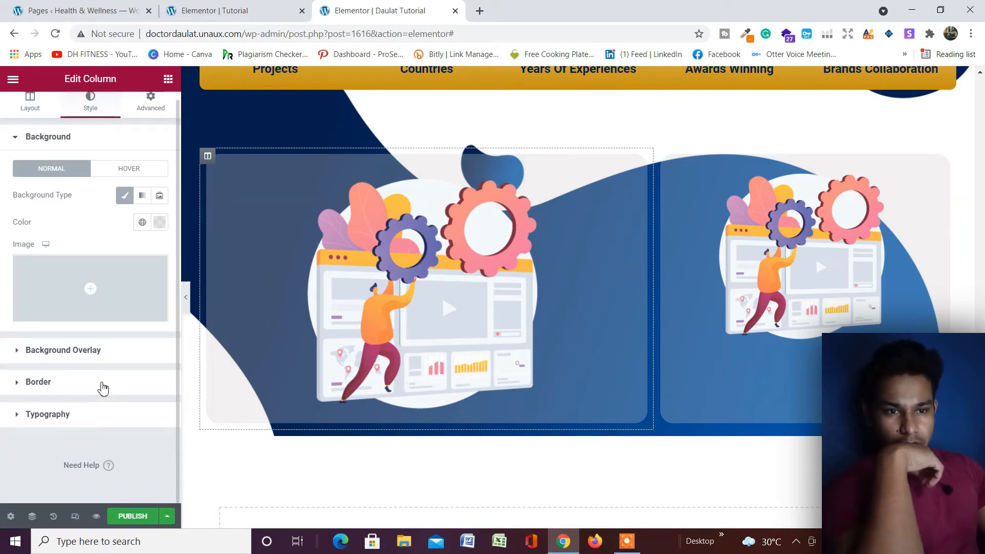
pyautogui.click(103, 388)
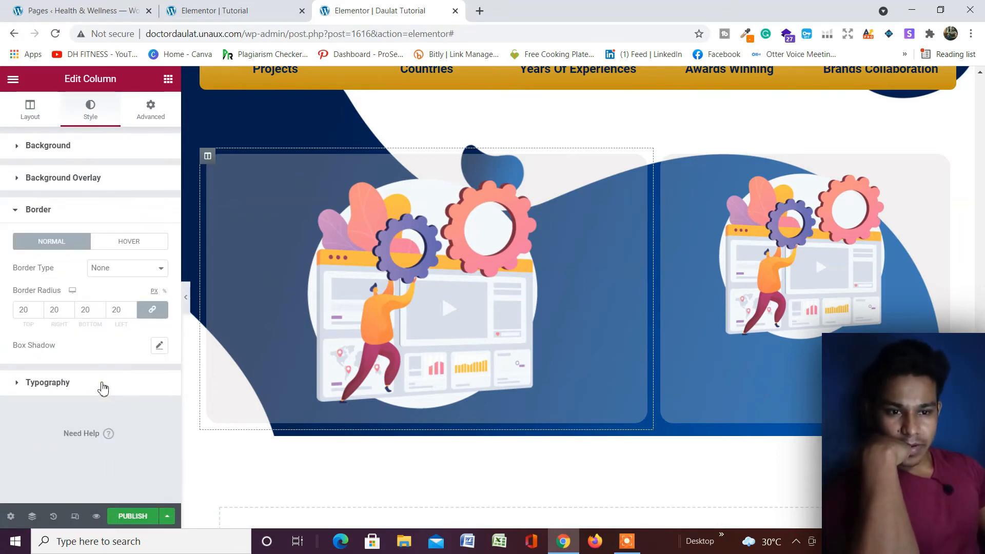
pyautogui.click(158, 347)
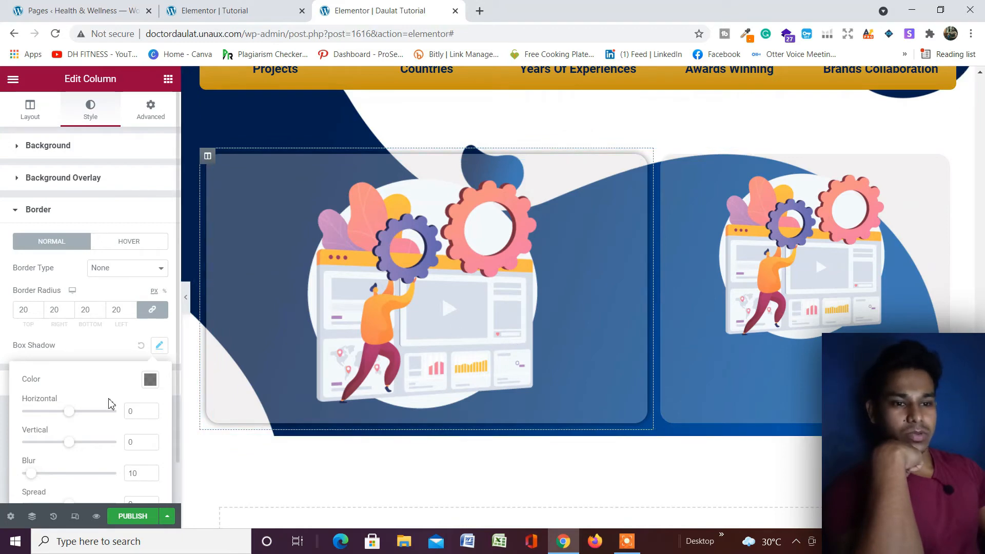
pyautogui.scroll(-2, 457, 293)
pyautogui.scroll(3, 640, 252)
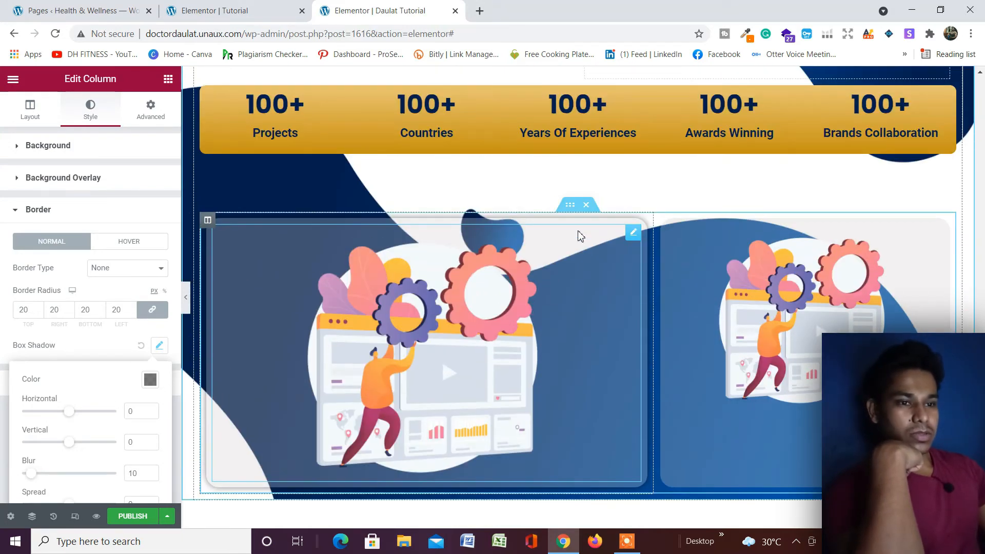
# - Copy the left image column and paste its style onto the right image column
pyautogui.rightClick(210, 226)
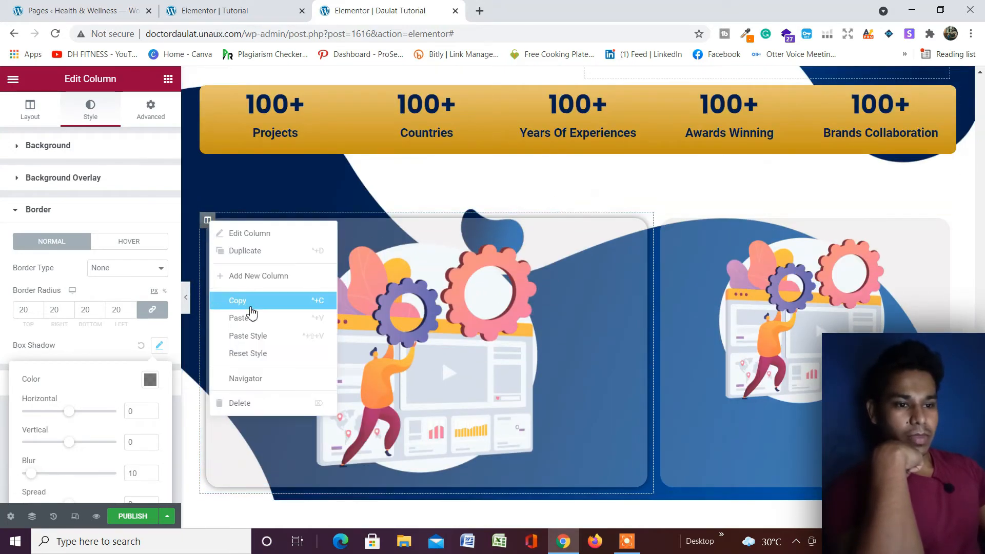
pyautogui.click(255, 304)
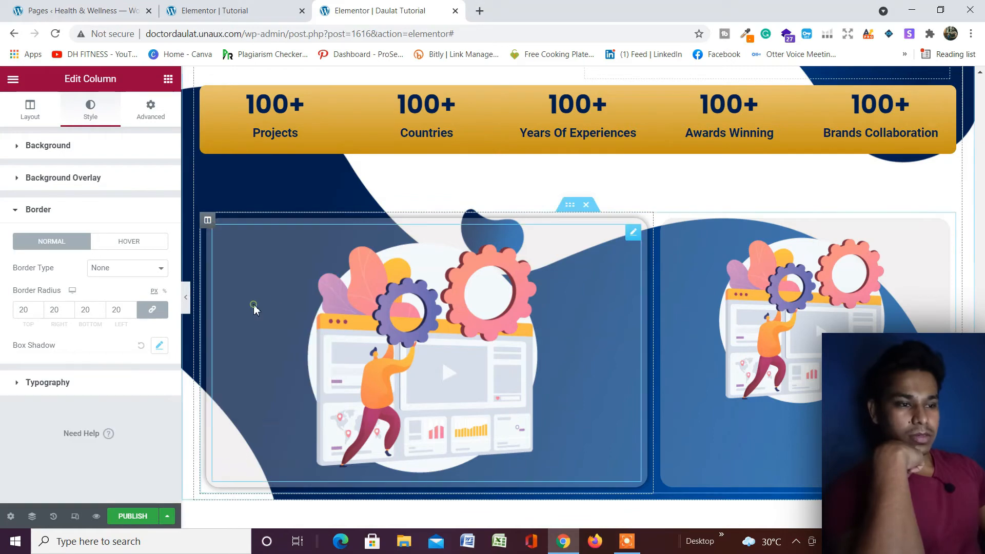
pyautogui.rightClick(665, 227)
pyautogui.click(703, 334)
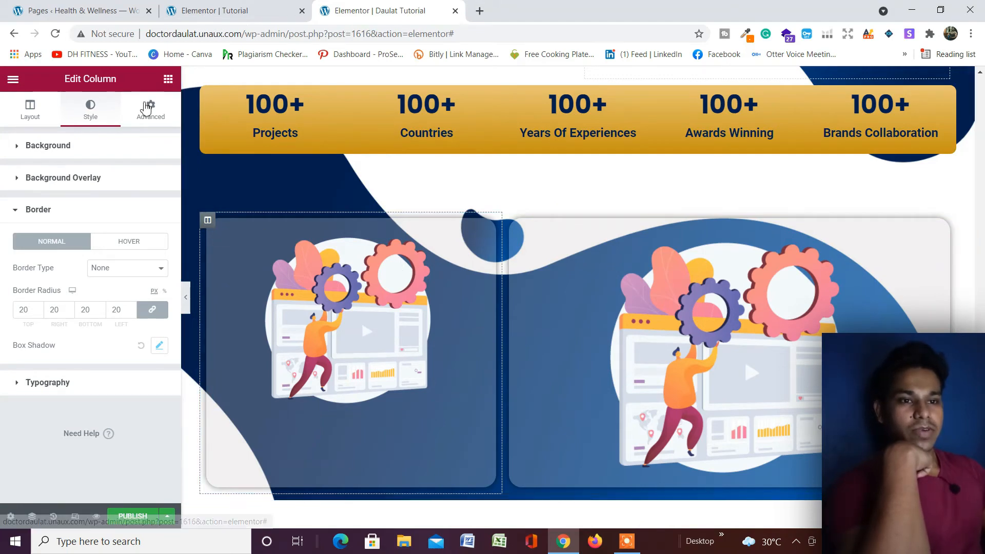
# - Set the right image column's width to 40% so the left column is the wide one again
pyautogui.click(150, 109)
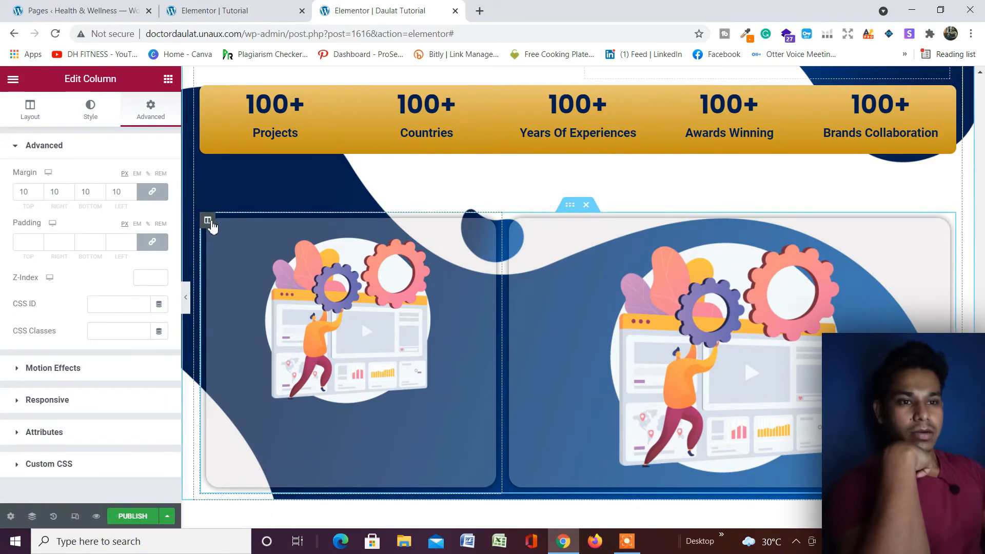
pyautogui.scroll(-4, 212, 225)
pyautogui.scroll(5, 530, 277)
pyautogui.scroll(-5, 359, 256)
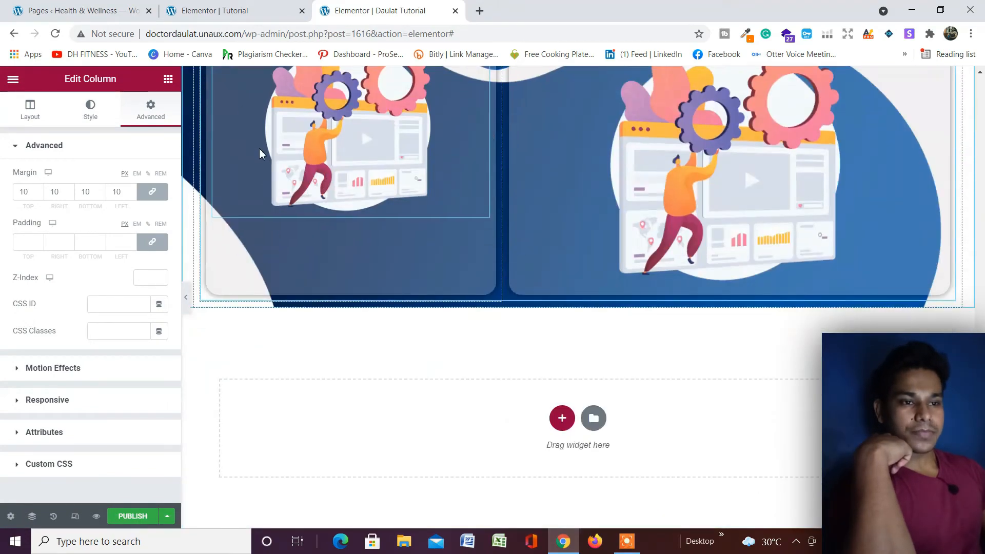
pyautogui.scroll(3, 260, 153)
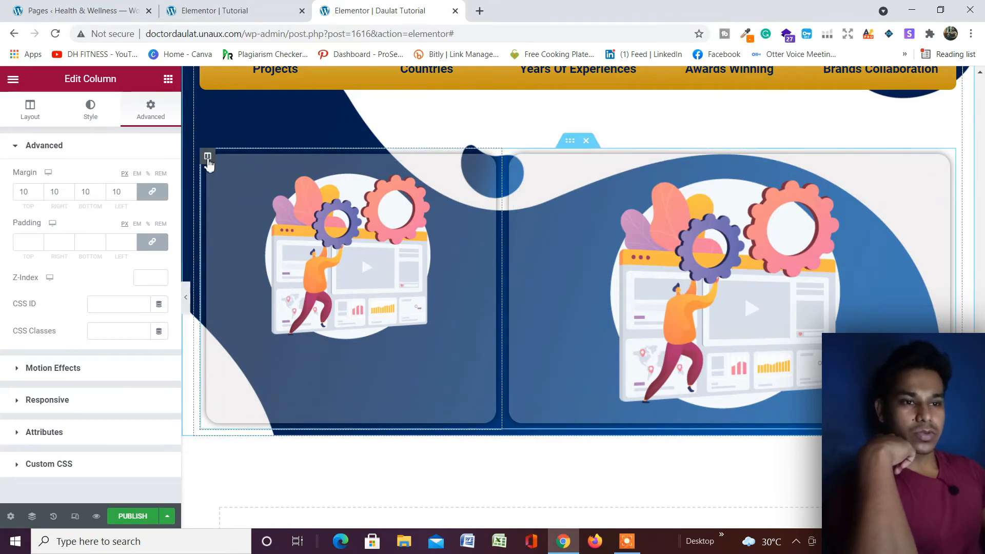
pyautogui.click(207, 159)
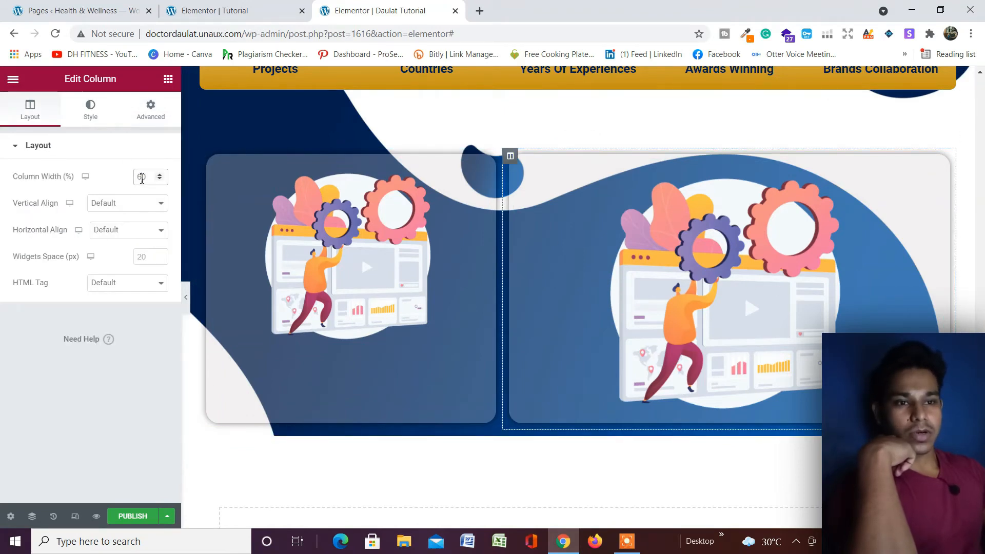
pyautogui.doubleClick(142, 177)
pyautogui.write('40')
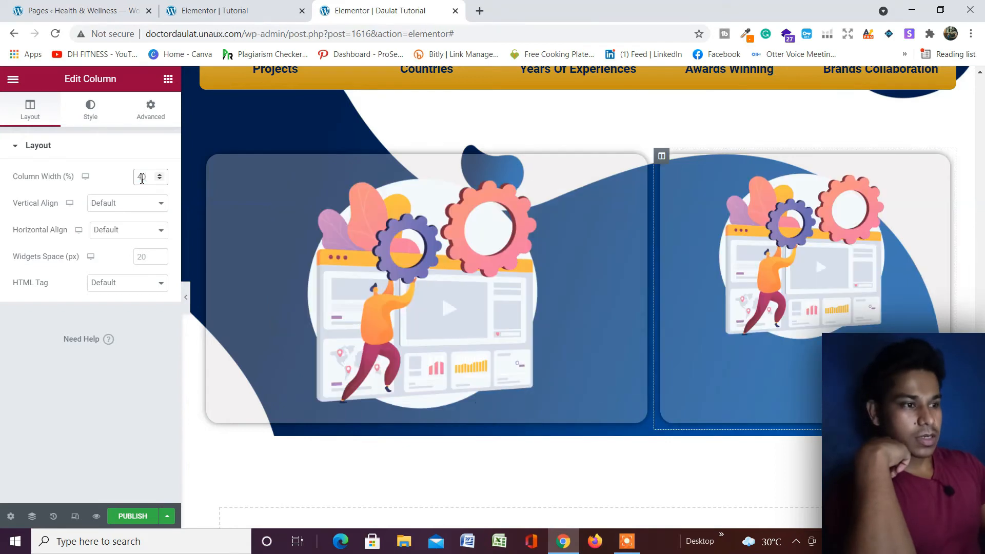
# - Duplicate the inner section that holds the two image columns
pyautogui.scroll(-2, 557, 307)
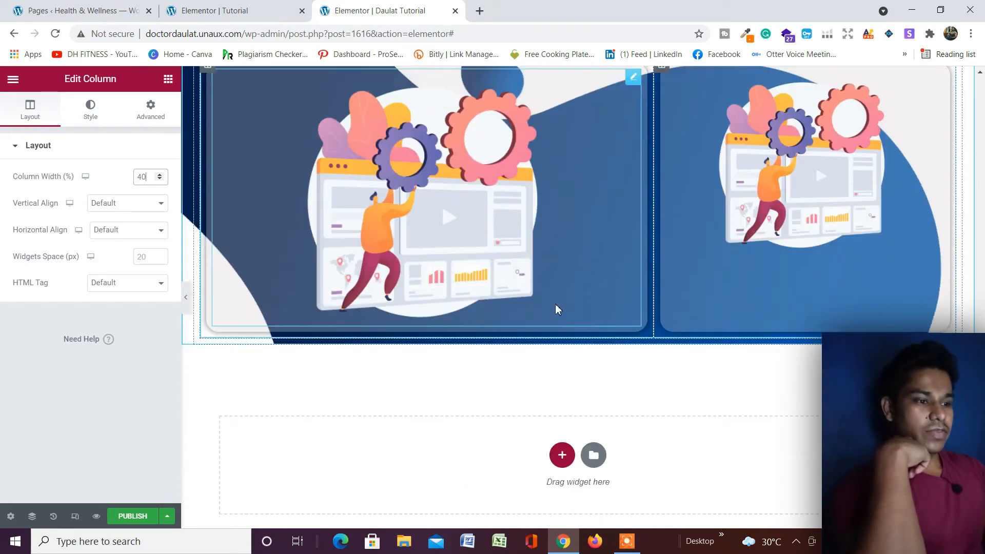
pyautogui.scroll(4, 557, 308)
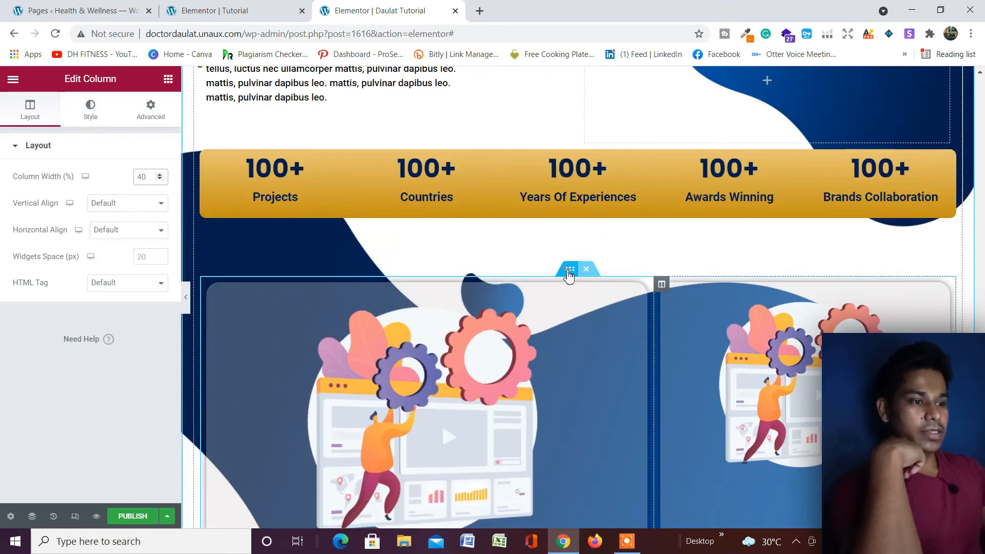
pyautogui.rightClick(569, 269)
pyautogui.click(591, 308)
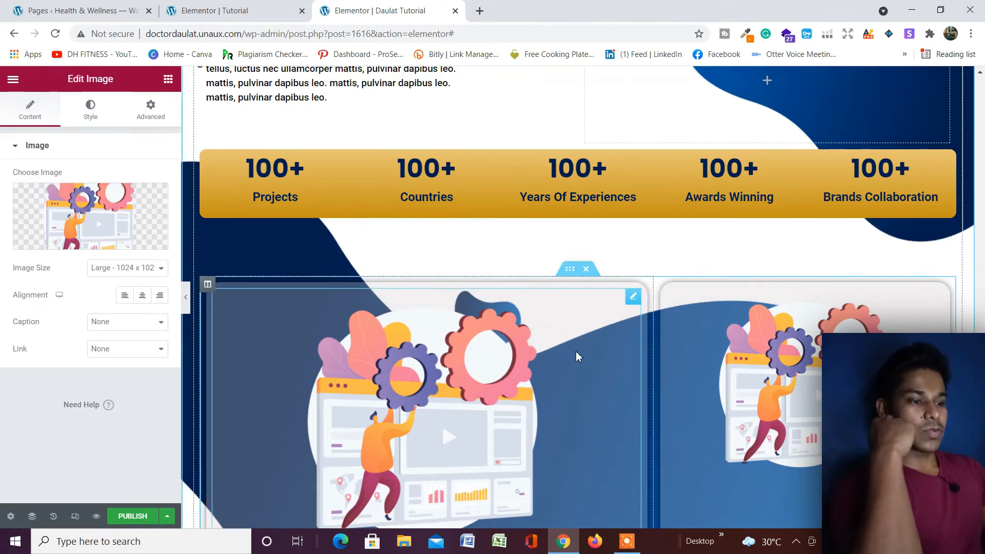
# - Set the top margin of the duplicated lower inner section to 10 px
pyautogui.click(570, 225)
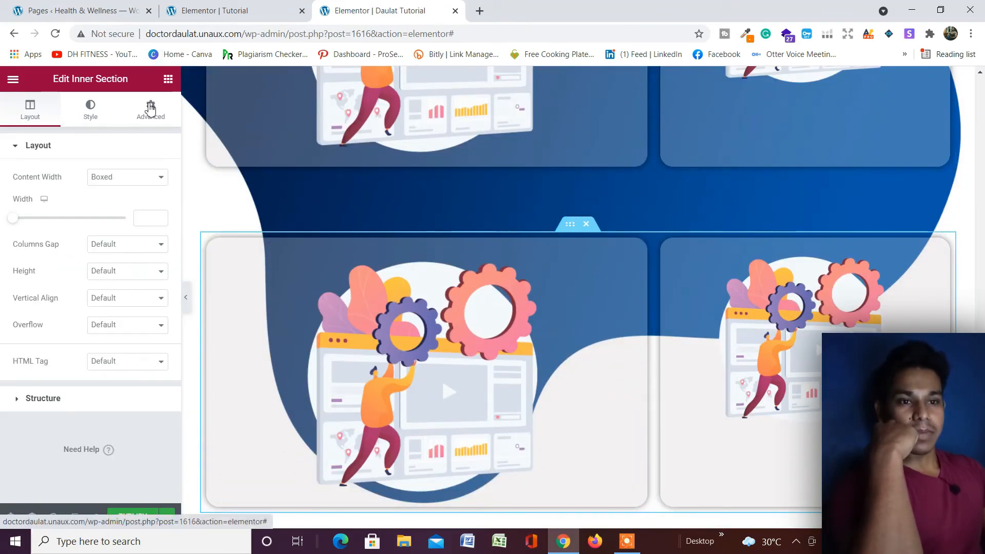
pyautogui.click(150, 107)
pyautogui.doubleClick(27, 191)
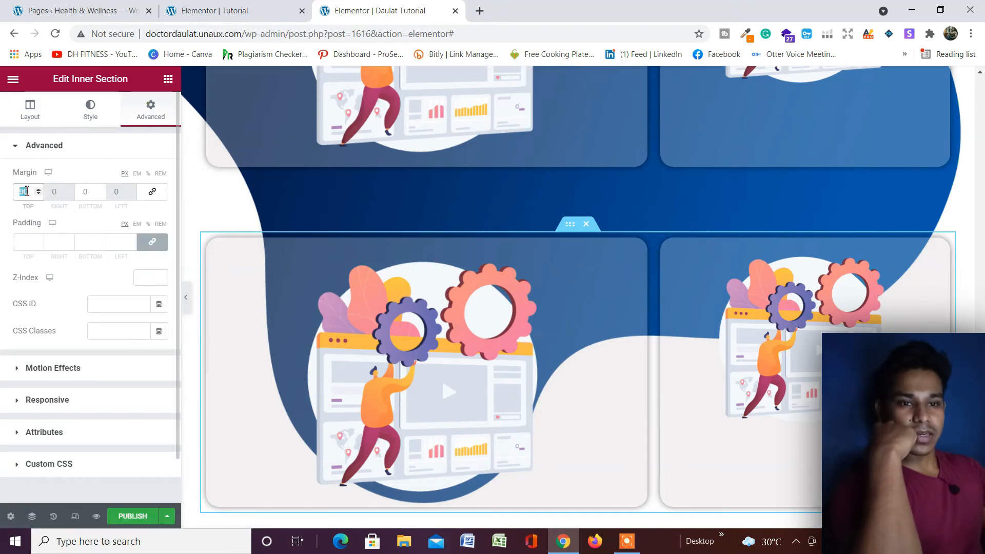
pyautogui.write('0')
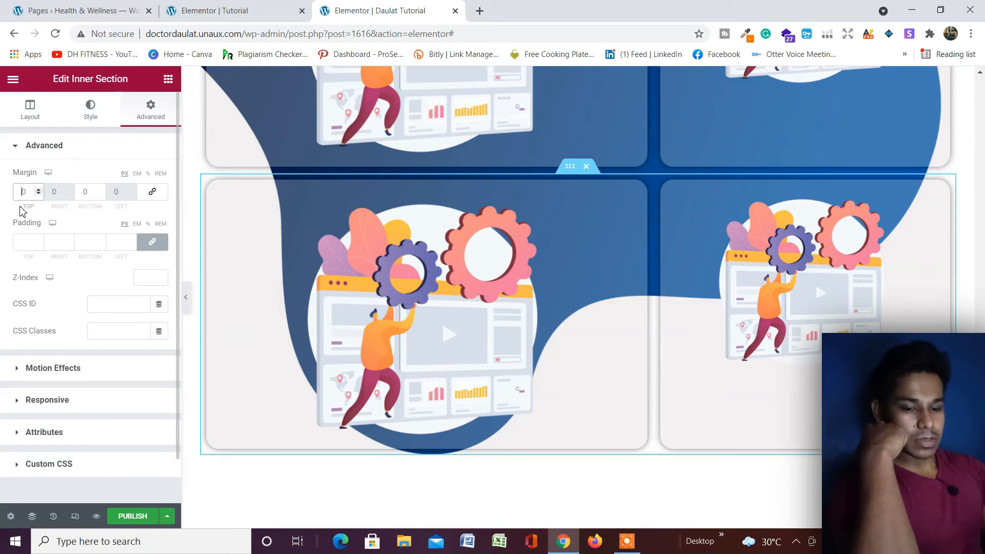
pyautogui.write('1')
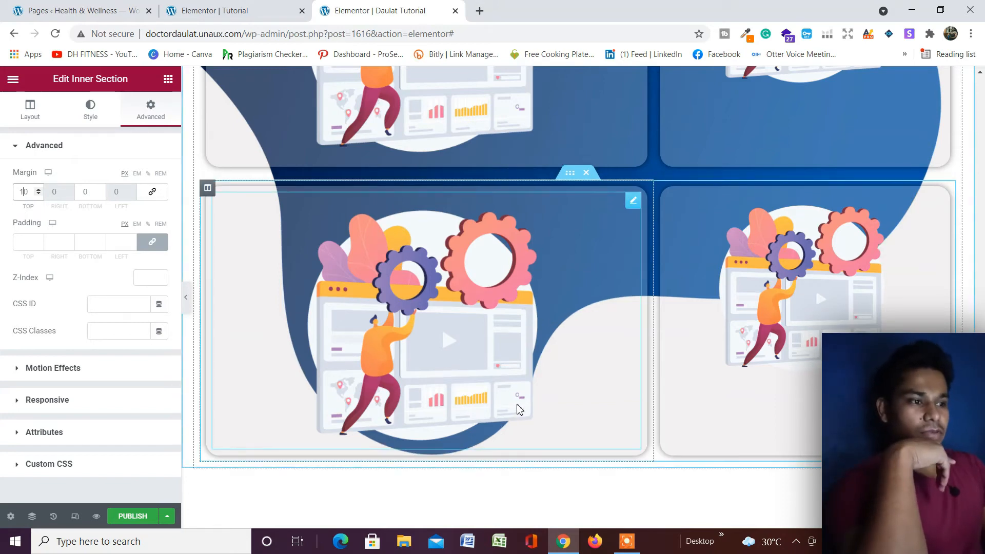
pyautogui.scroll(2, 565, 393)
pyautogui.scroll(-3, 594, 376)
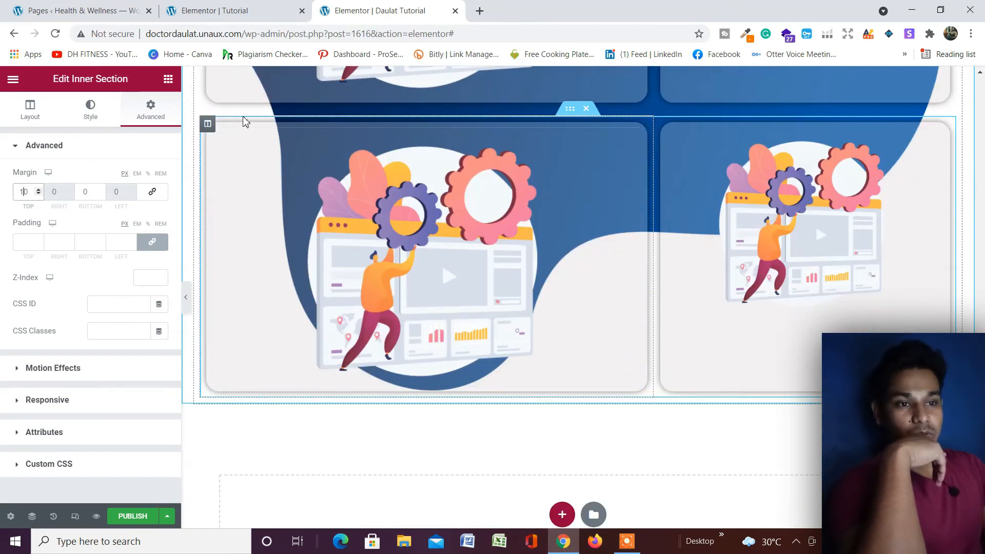
# - Duplicate the left image column of the lower row to make it a three-column row
pyautogui.rightClick(207, 127)
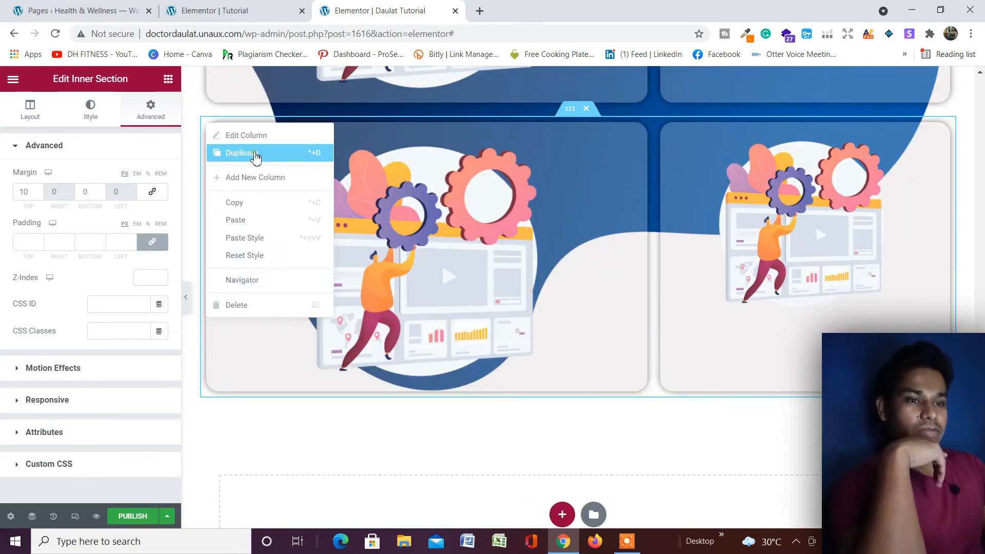
pyautogui.click(255, 157)
pyautogui.scroll(2, 683, 290)
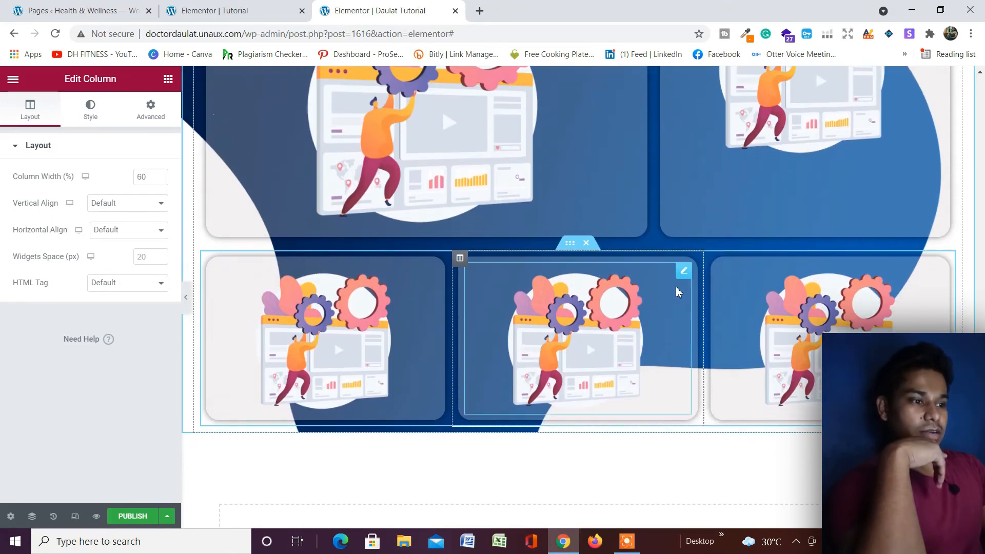
pyautogui.scroll(-2, 670, 330)
pyautogui.scroll(3, 738, 272)
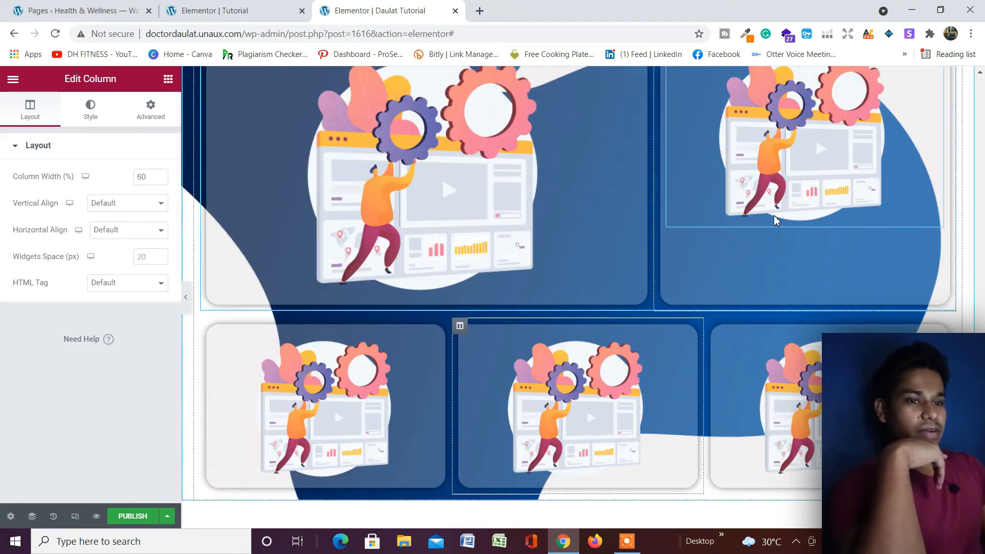
# - Set the vertical alignment of the upper two-column inner section to Middle
pyautogui.scroll(2, 865, 135)
pyautogui.click(806, 203)
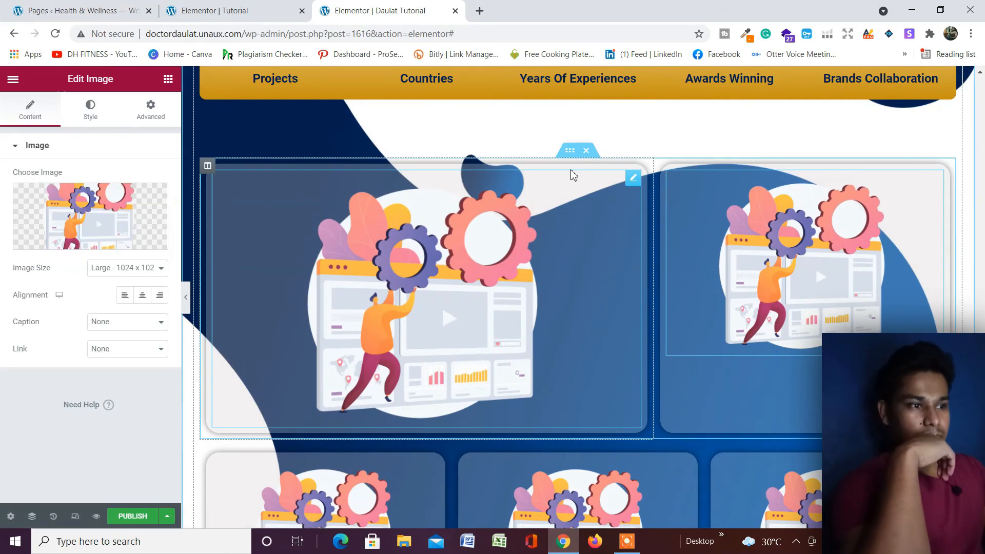
pyautogui.click(569, 152)
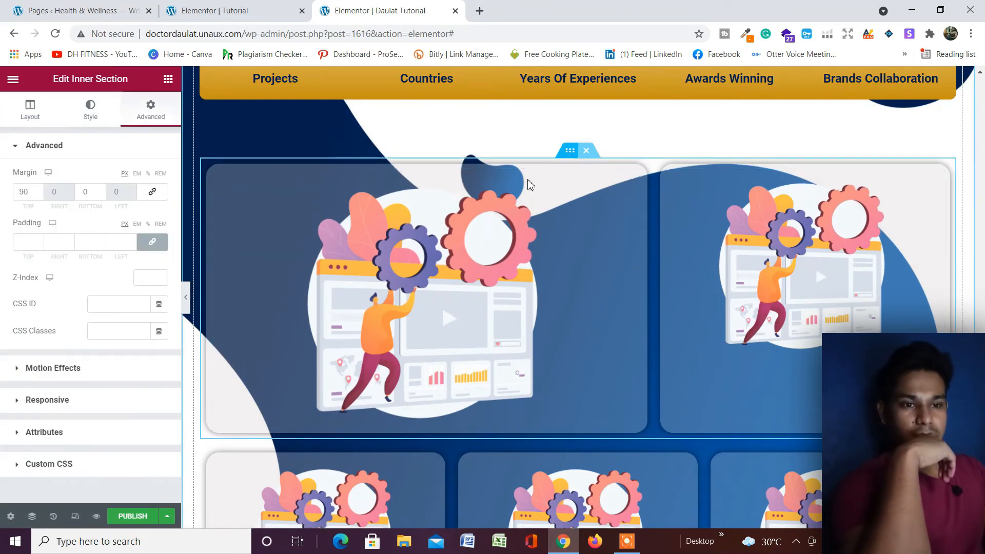
pyautogui.click(30, 111)
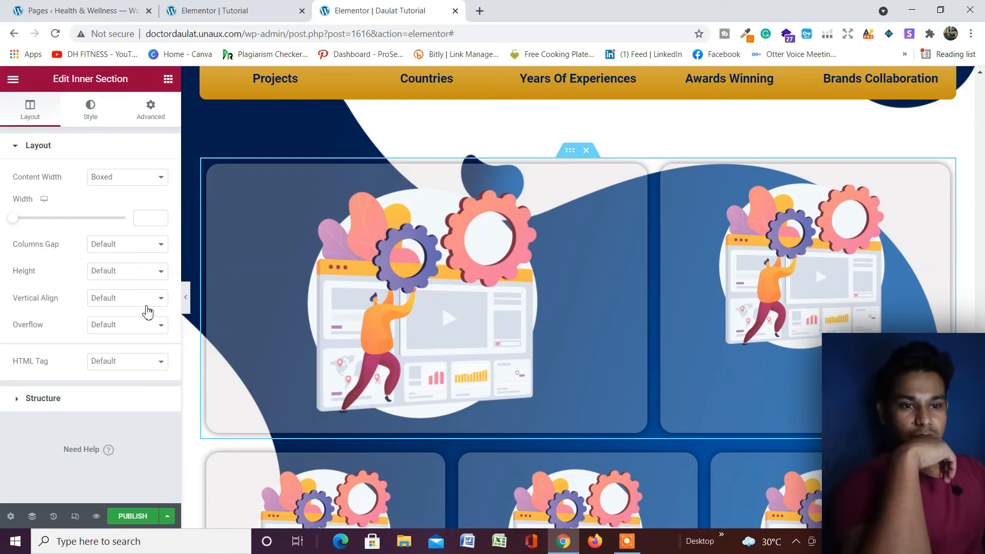
pyautogui.click(147, 304)
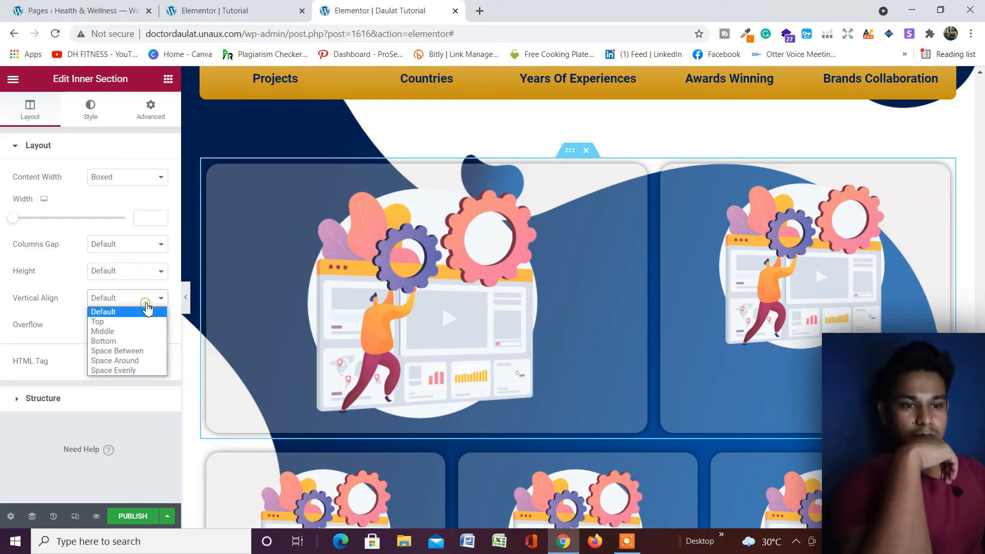
pyautogui.click(133, 332)
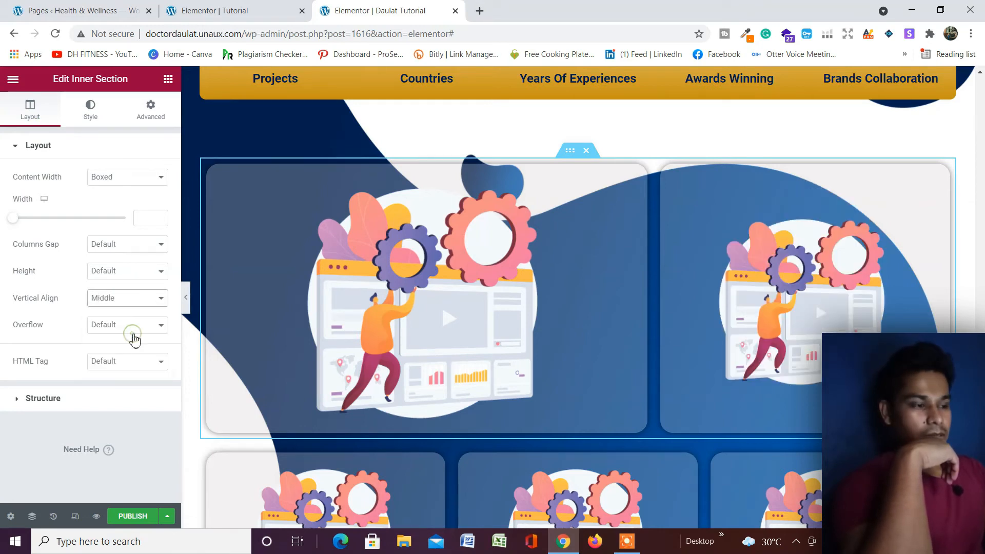
# - Replace the image in the upper row's right column with project-4.png from the media library
pyautogui.click(802, 318)
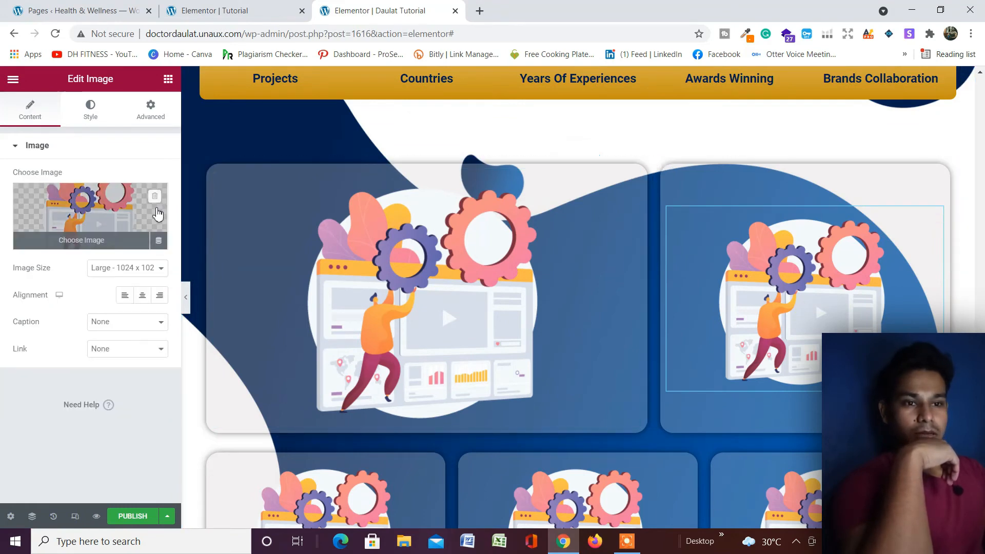
pyautogui.click(126, 208)
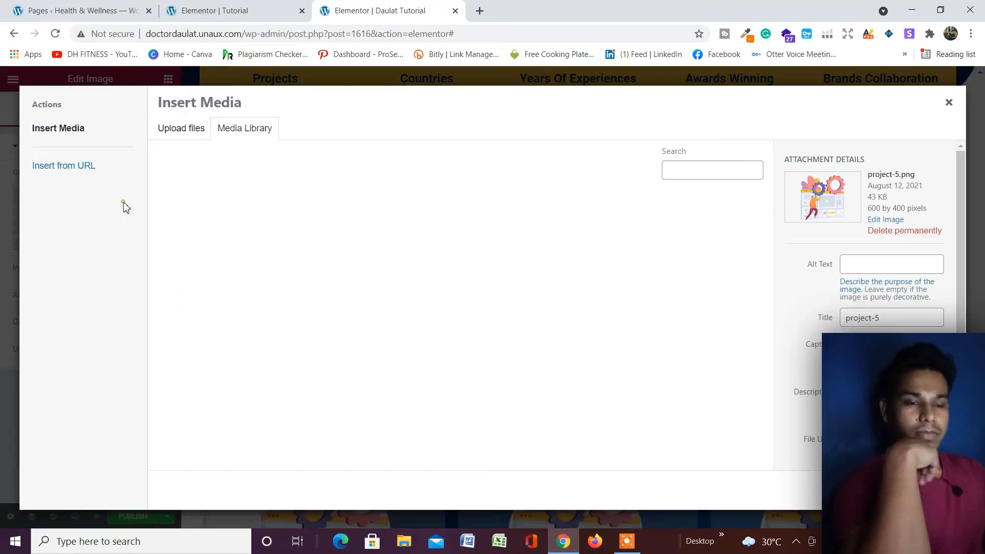
pyautogui.scroll(-3, 482, 374)
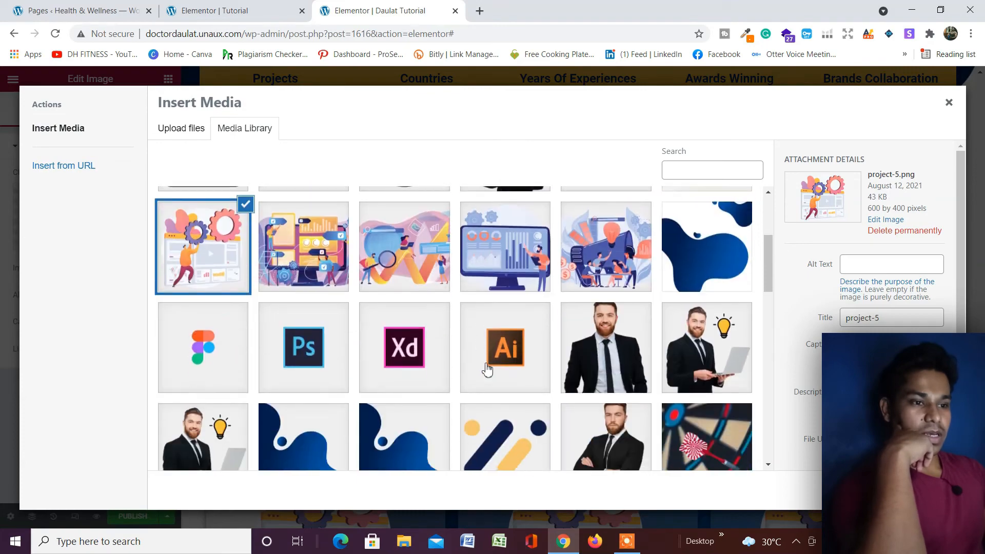
pyautogui.click(323, 261)
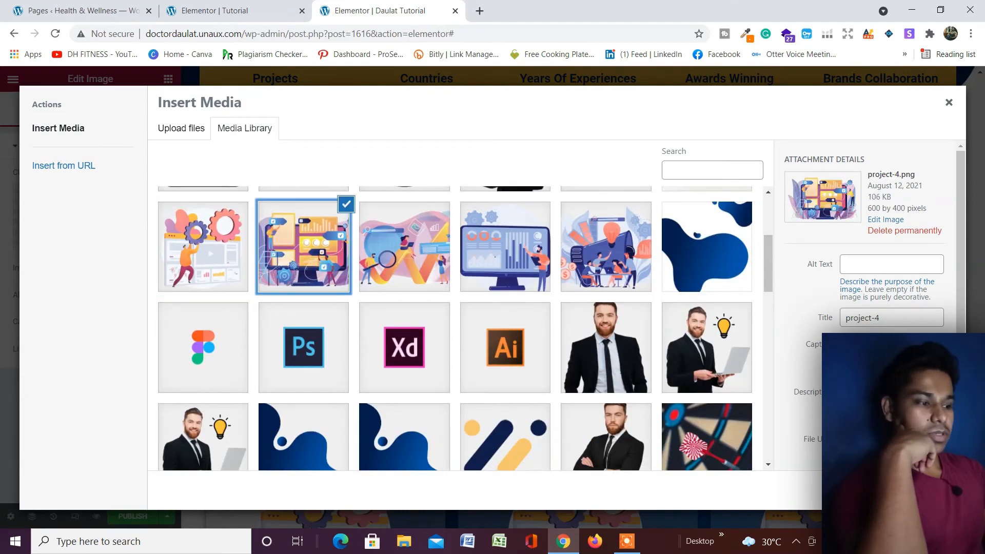
pyautogui.click(923, 490)
# - Replace the image in the upper row's right column with project-3.png from the media library
pyautogui.scroll(-3, 680, 359)
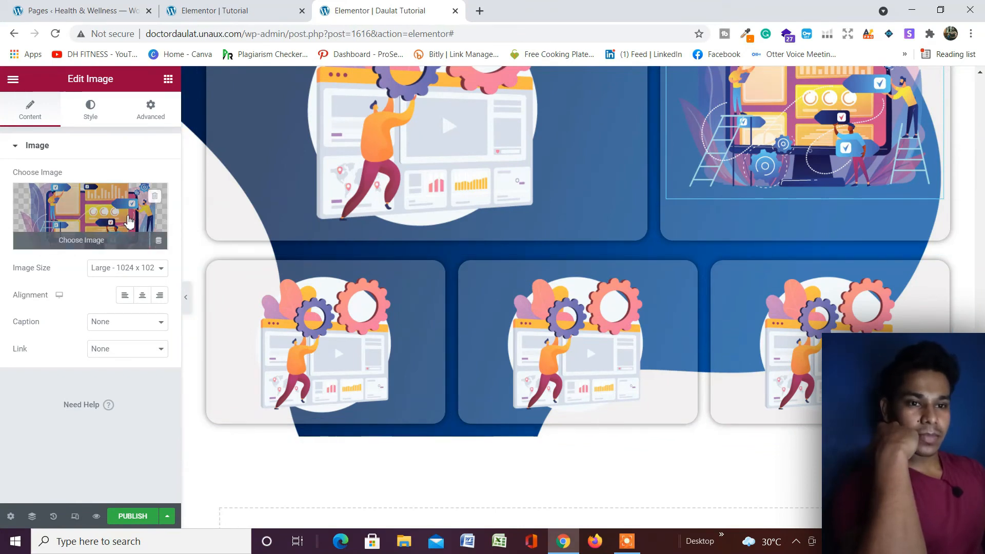
pyautogui.click(129, 222)
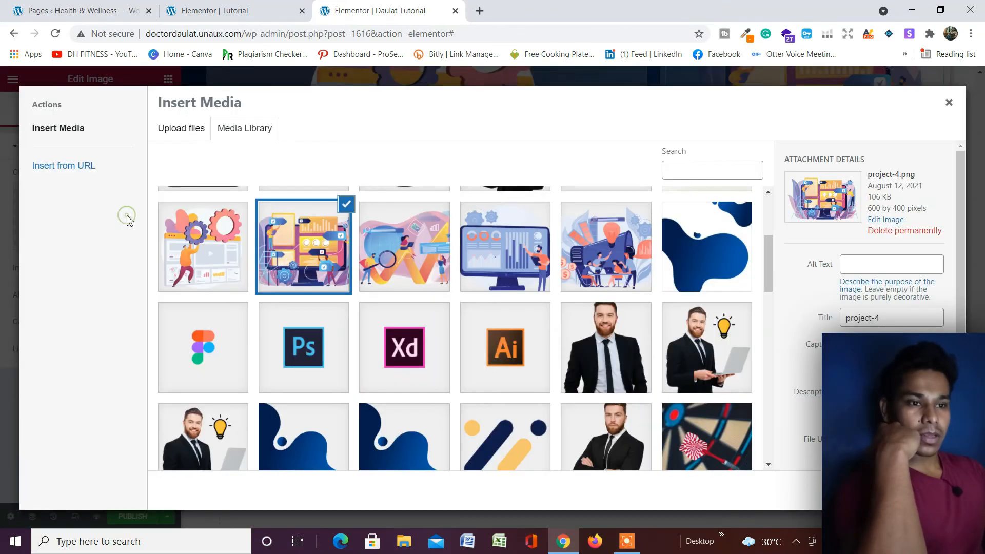
pyautogui.click(405, 281)
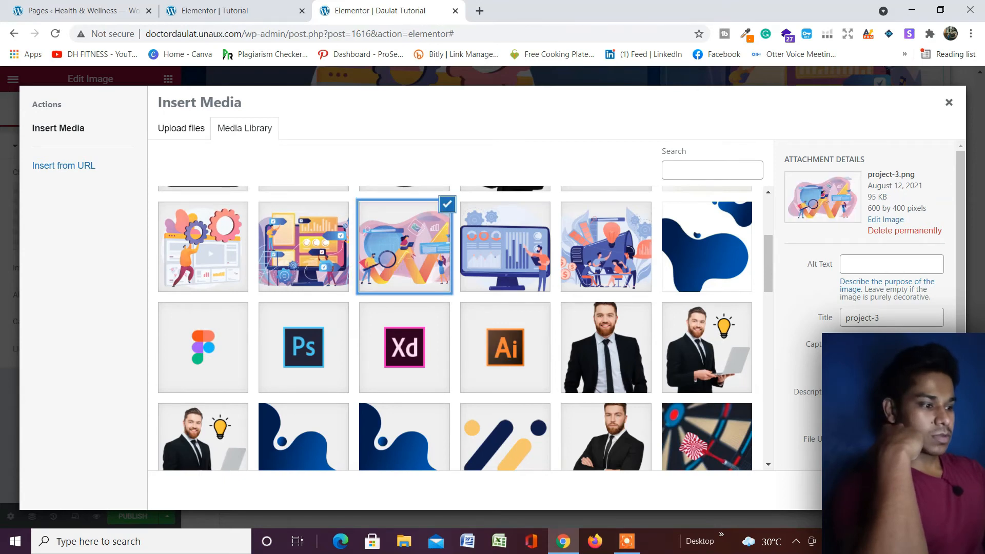
pyautogui.click(923, 491)
# - Replace the image in the lower row's left column with project-4.png from the media library
pyautogui.moveTo(343, 358); pyautogui.dragTo(241, 318)
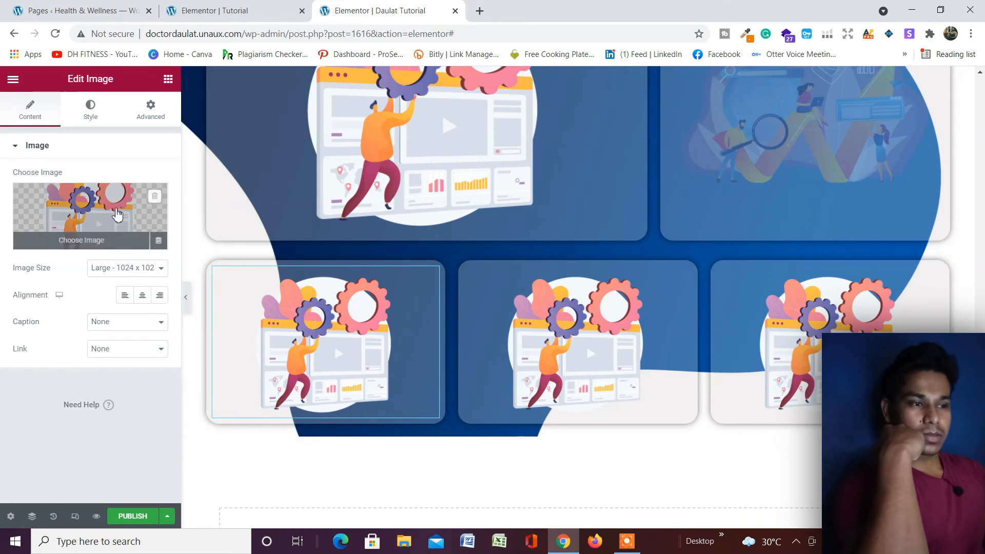
pyautogui.click(114, 211)
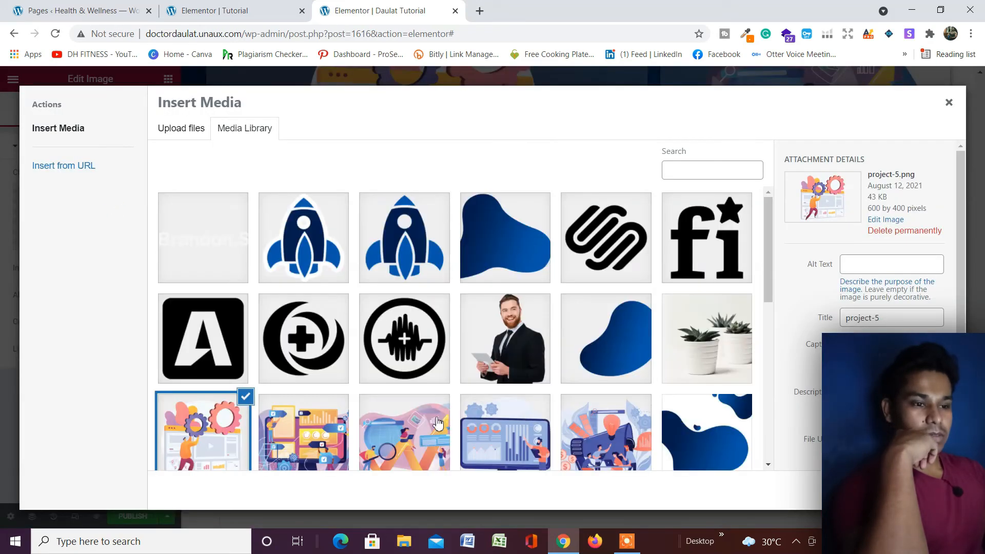
pyautogui.scroll(-3, 300, 337)
pyautogui.click(300, 337)
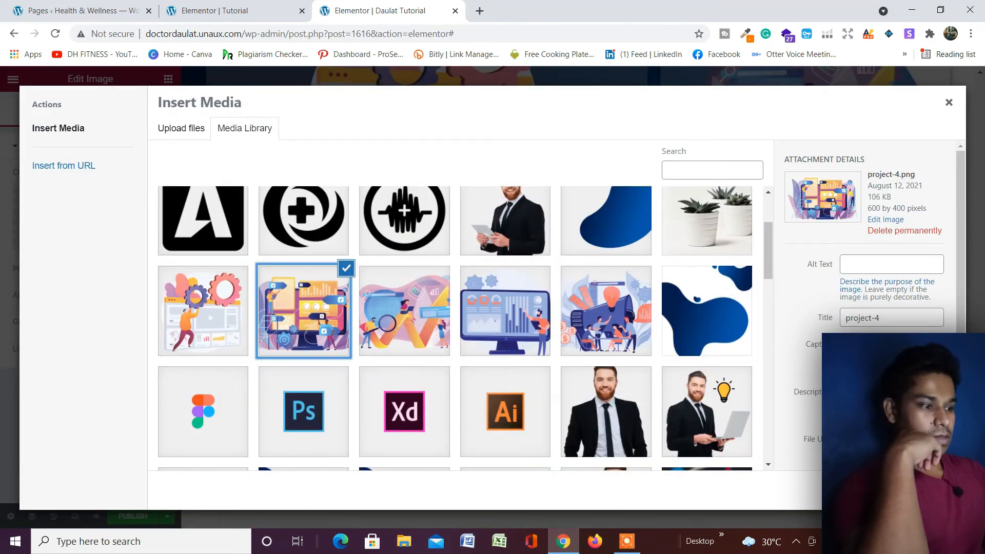
pyautogui.click(927, 490)
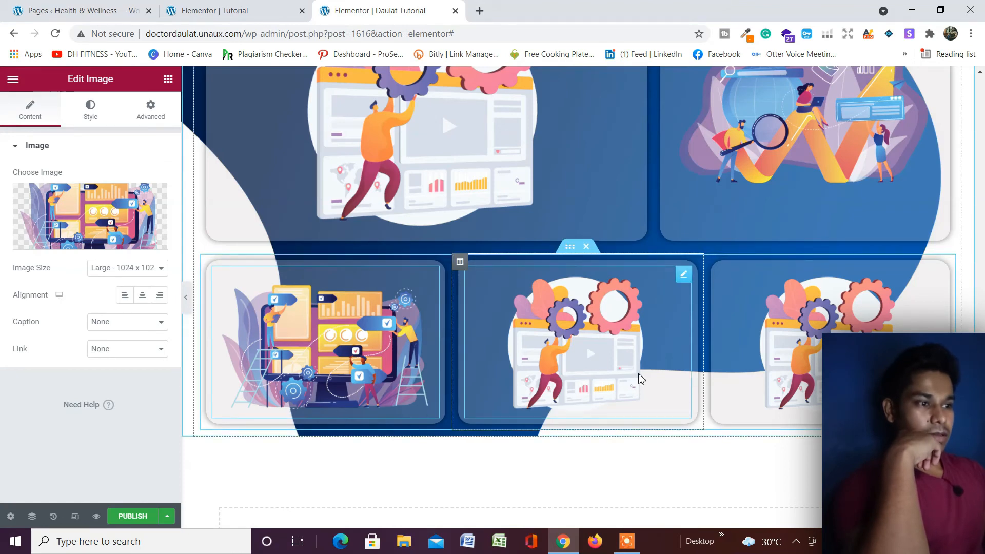
# - Replace the image in the lower row's middle column with project-1.png from the media library
pyautogui.click(640, 377)
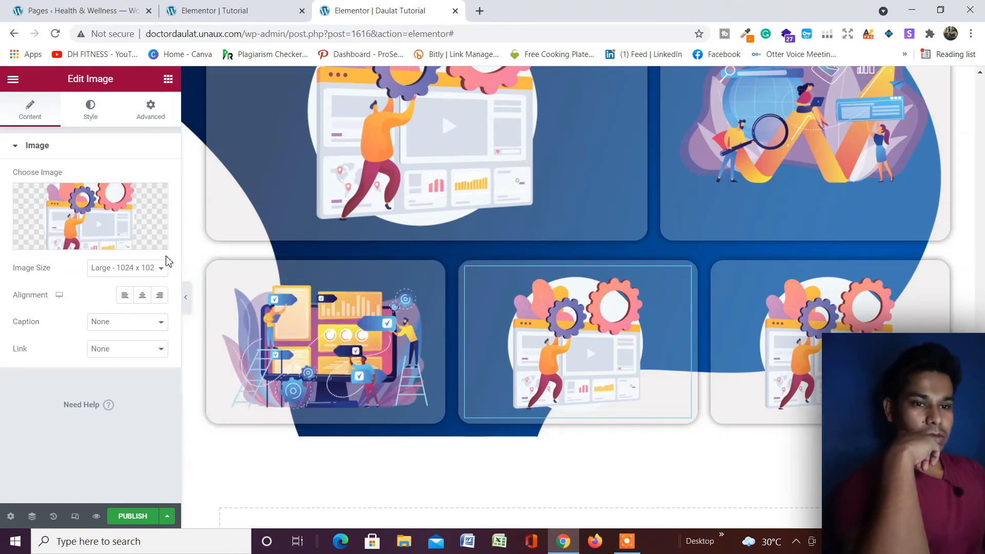
pyautogui.click(133, 221)
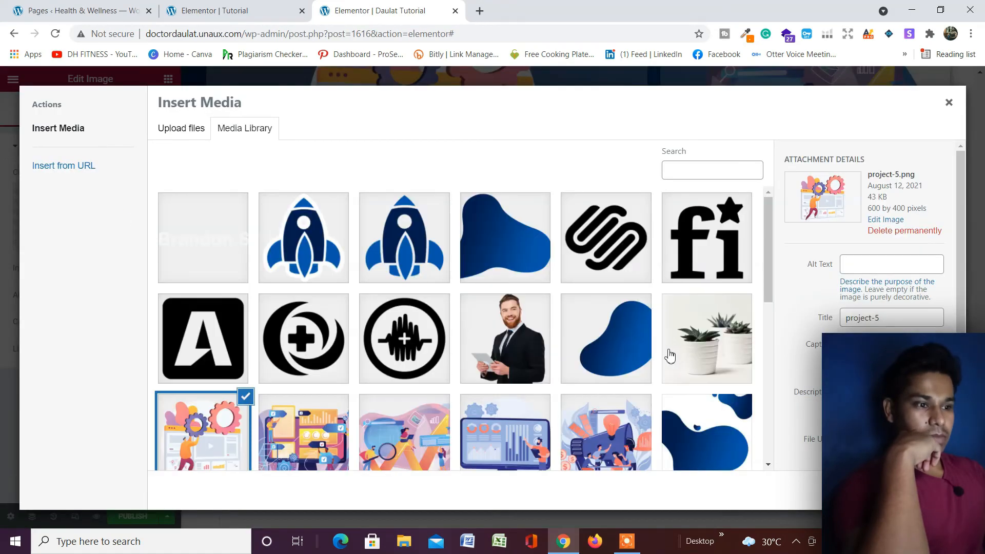
pyautogui.scroll(-3, 615, 370)
pyautogui.click(602, 278)
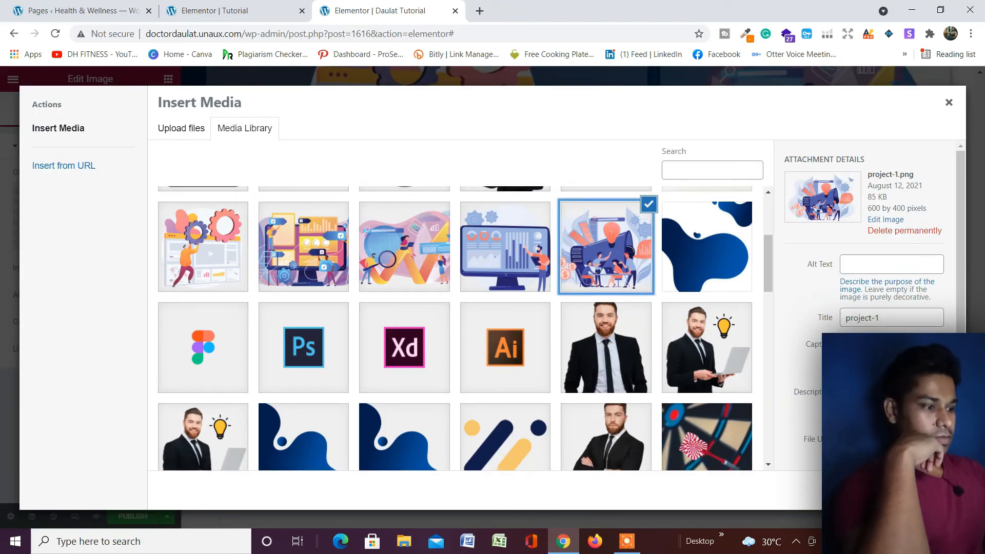
pyautogui.click(926, 491)
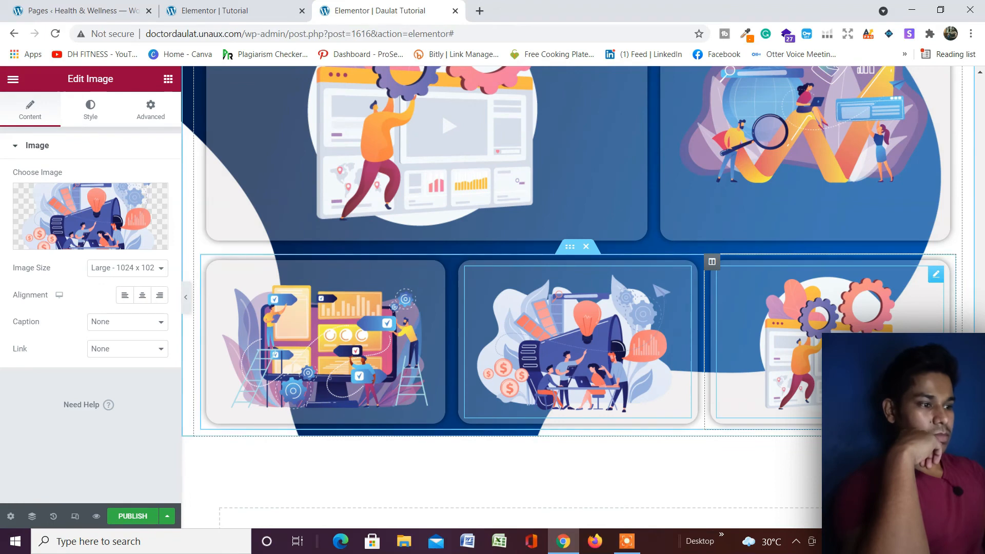
# - Replace the image in the lower row's right column with the computer monitor dashboard illustration from the media library
pyautogui.click(872, 372)
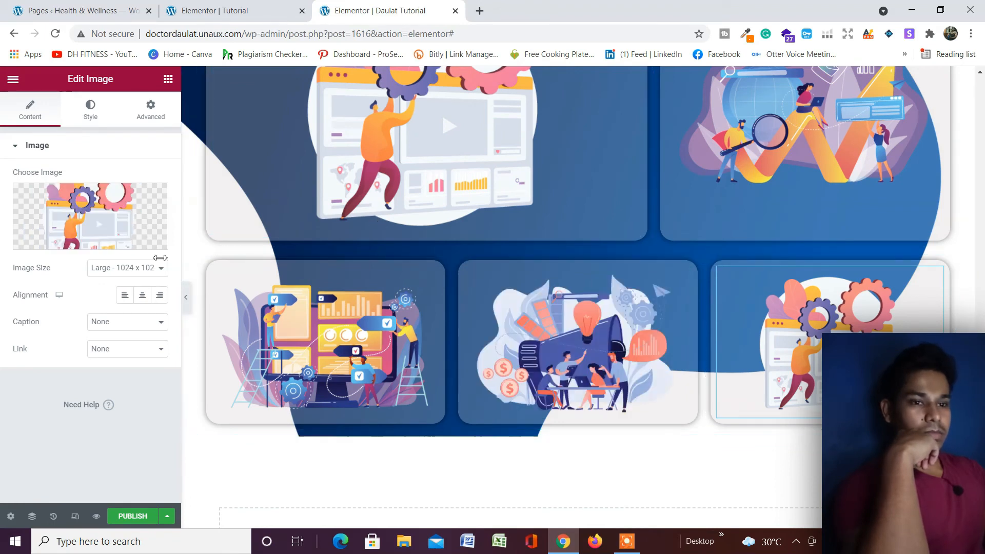
pyautogui.moveTo(142, 226)
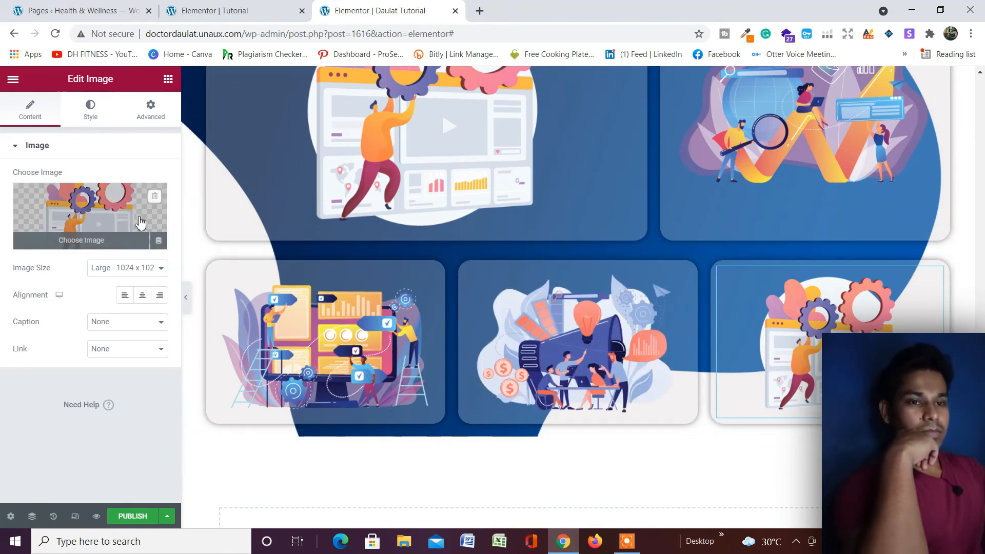
pyautogui.click(140, 223)
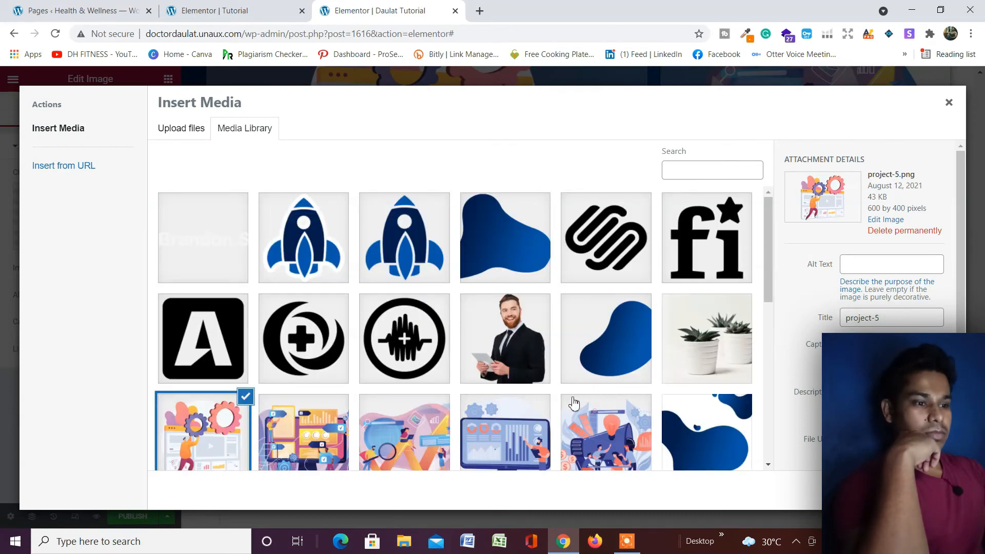
pyautogui.scroll(-2, 515, 408)
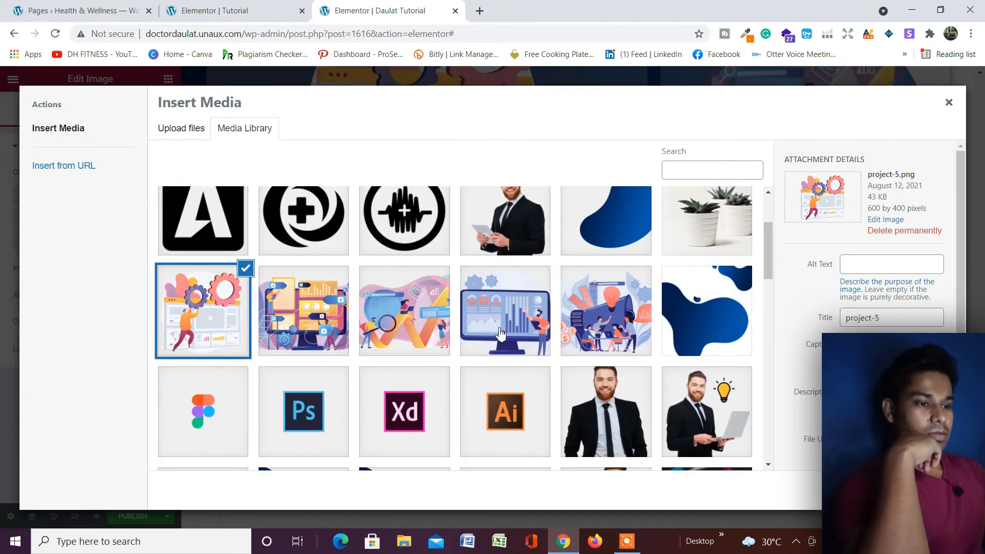
pyautogui.click(500, 333)
pyautogui.click(927, 490)
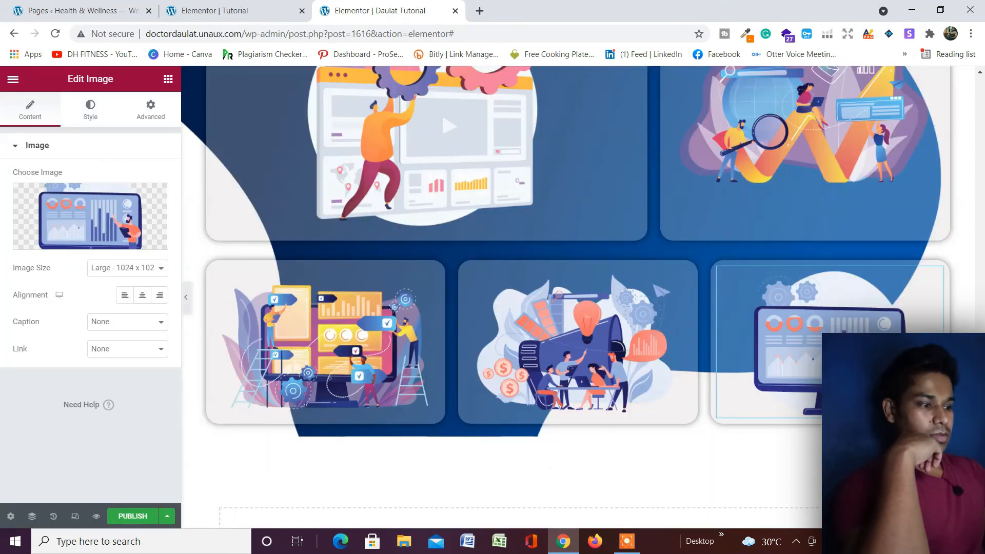
# - Examine the portfolio grid's images and spacing together with the counters above it
pyautogui.scroll(1, 658, 400)
pyautogui.scroll(-3, 658, 400)
pyautogui.scroll(5, 561, 346)
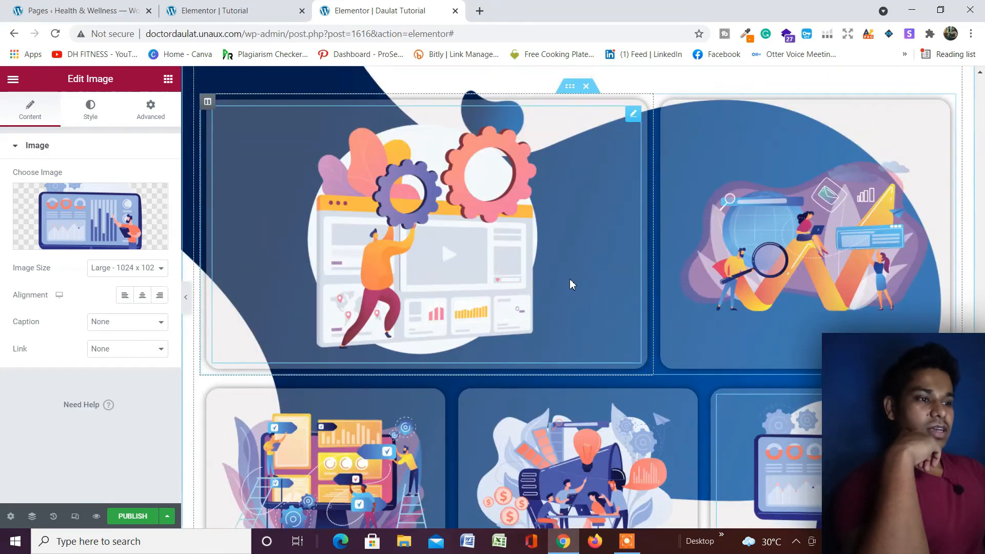
pyautogui.scroll(-4, 570, 281)
pyautogui.scroll(8, 557, 227)
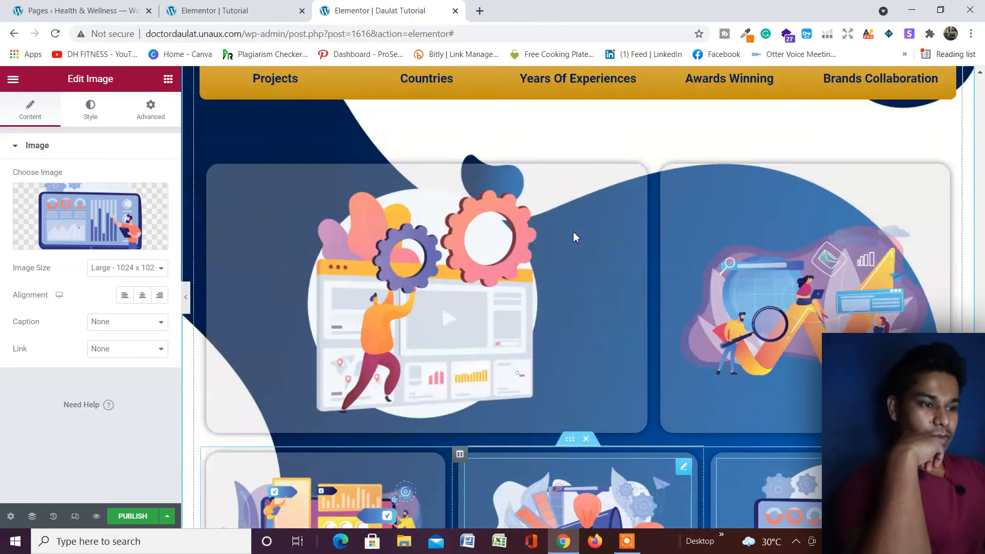
pyautogui.scroll(2, 574, 236)
pyautogui.scroll(-11, 558, 235)
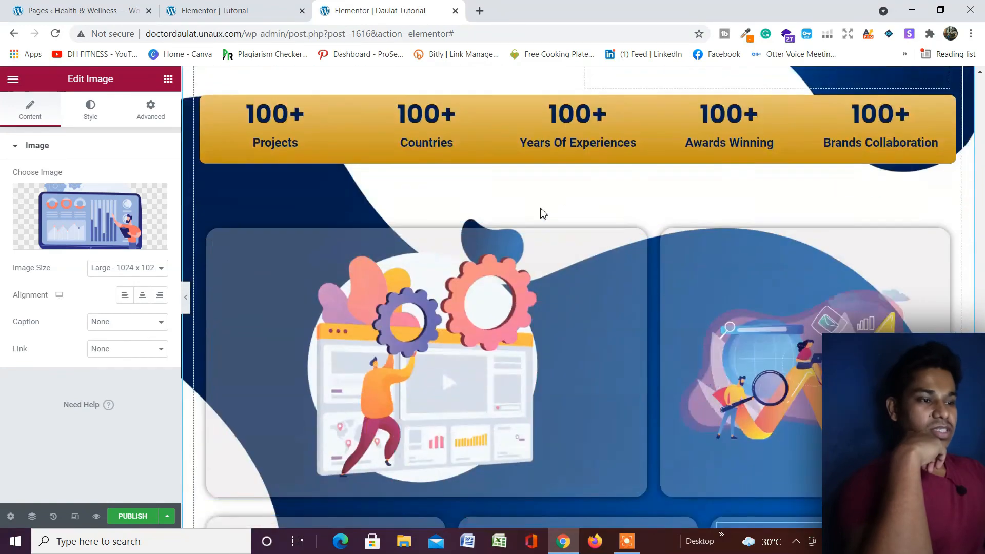
pyautogui.scroll(4, 558, 235)
pyautogui.scroll(-4, 559, 235)
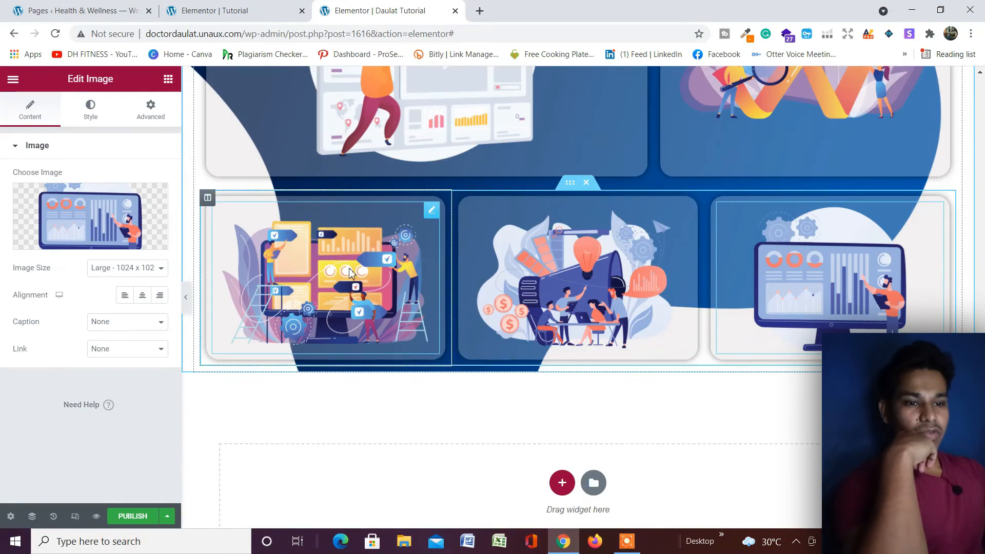
# - View the page at full width and check the section from its heading down to the lower image row
pyautogui.click(188, 305)
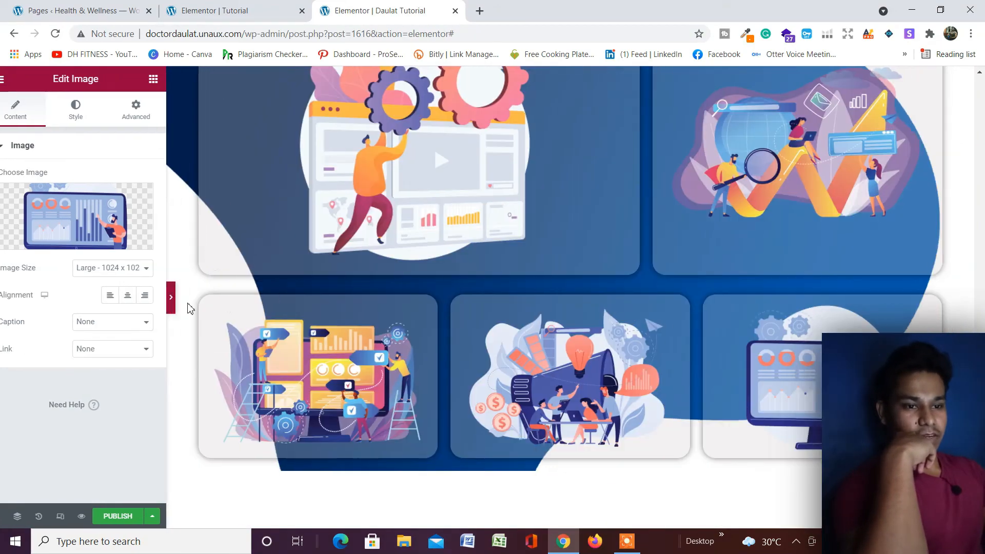
pyautogui.scroll(9, 524, 272)
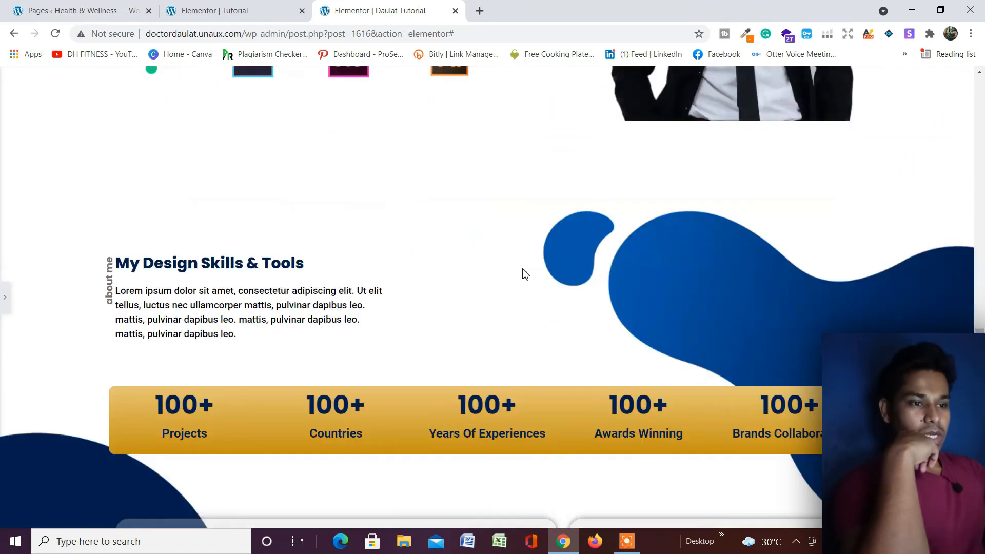
pyautogui.scroll(-1, 524, 273)
pyautogui.scroll(-1, 525, 274)
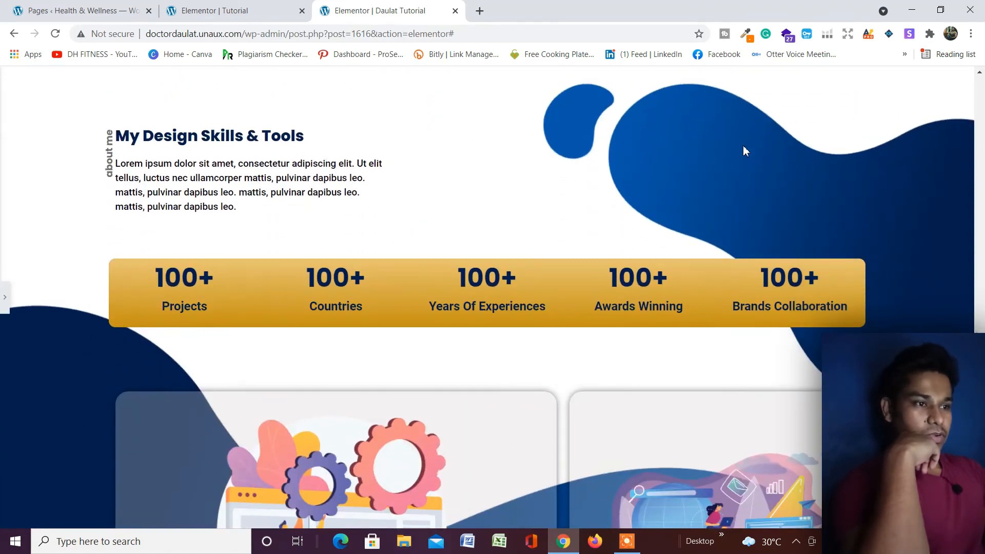
pyautogui.scroll(3, 743, 149)
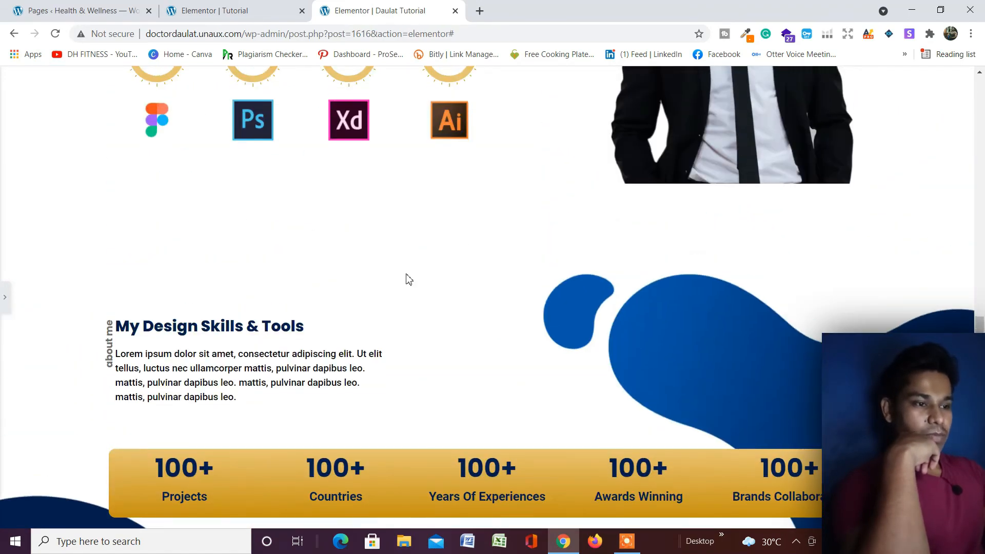
pyautogui.scroll(-6, 462, 241)
pyautogui.scroll(3, 545, 189)
pyautogui.scroll(-3, 534, 190)
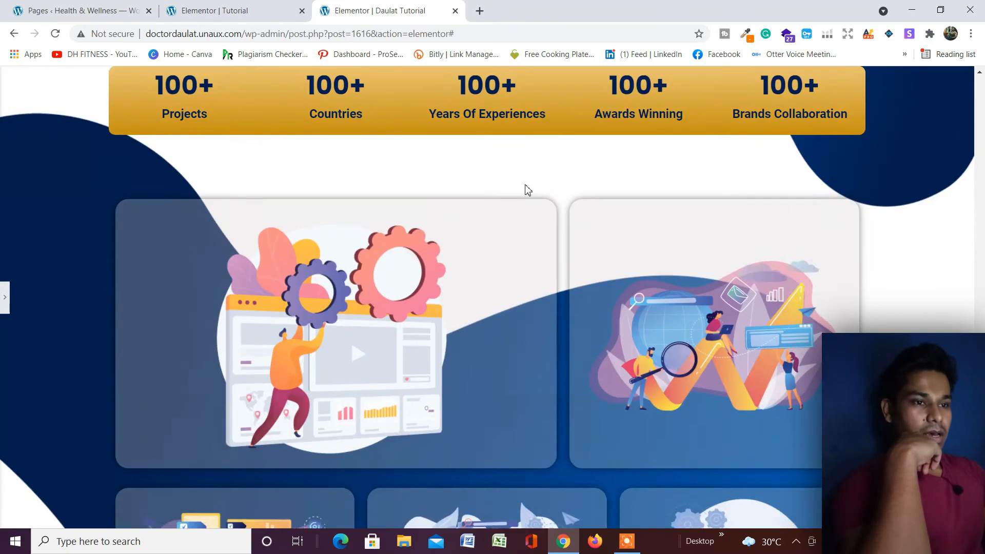
pyautogui.scroll(2, 525, 189)
pyautogui.scroll(-5, 728, 216)
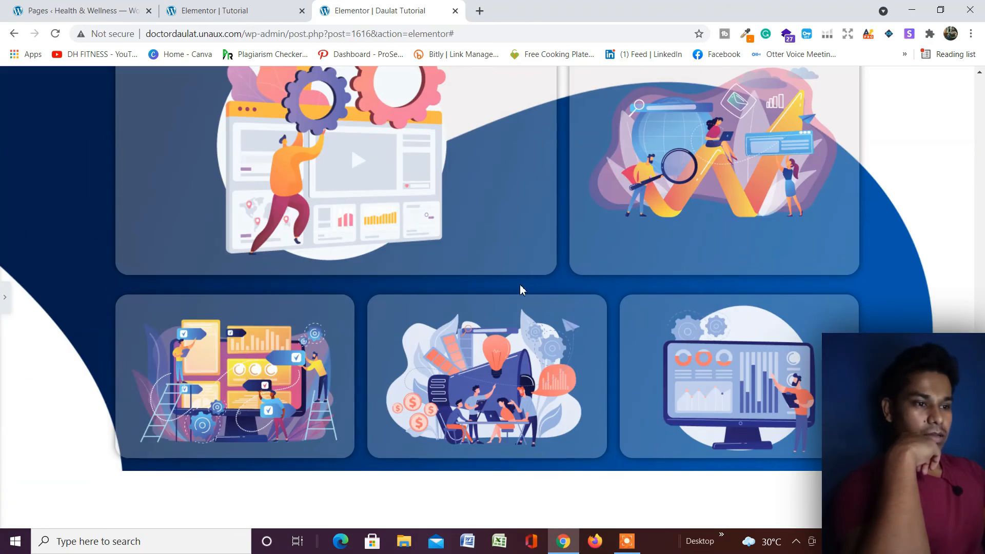
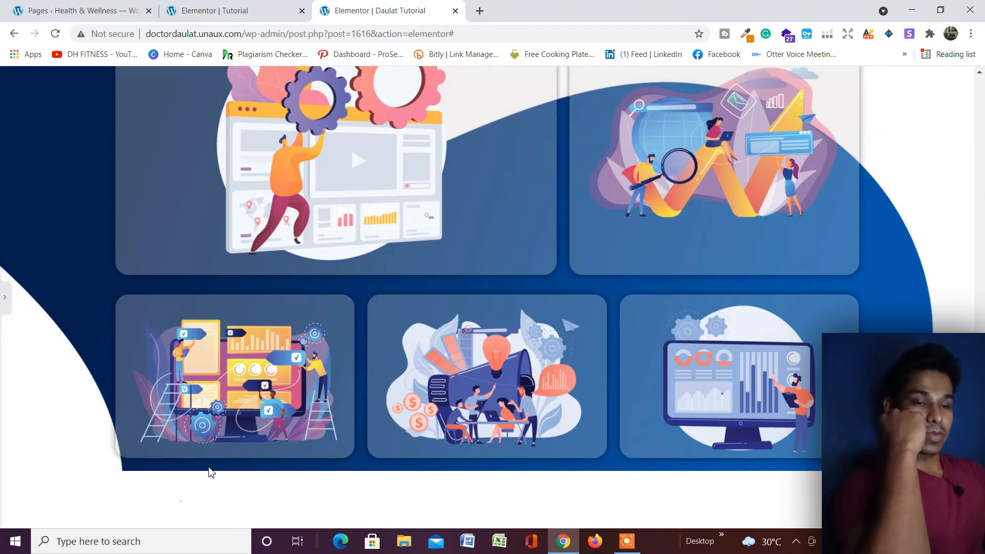
# - Unlink the padding values of the My Design Skills & Tools section with the counters and set its bottom padding to 300 px
pyautogui.scroll(10, 210, 472)
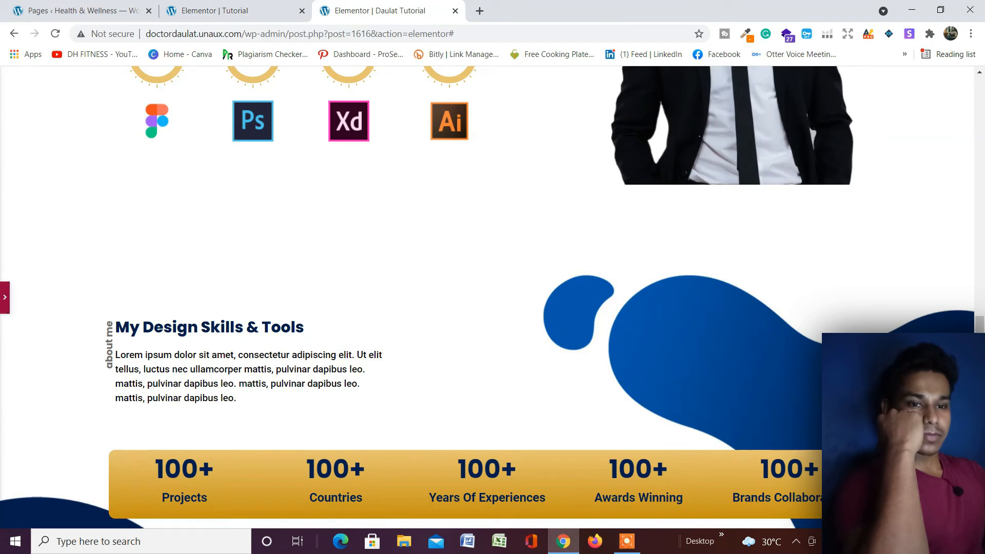
pyautogui.click(5, 297)
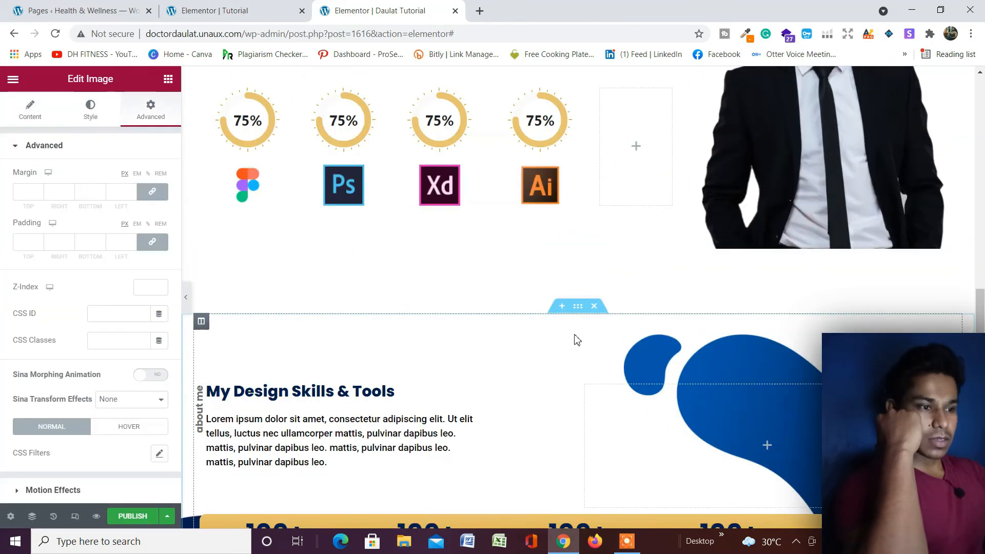
pyautogui.click(576, 308)
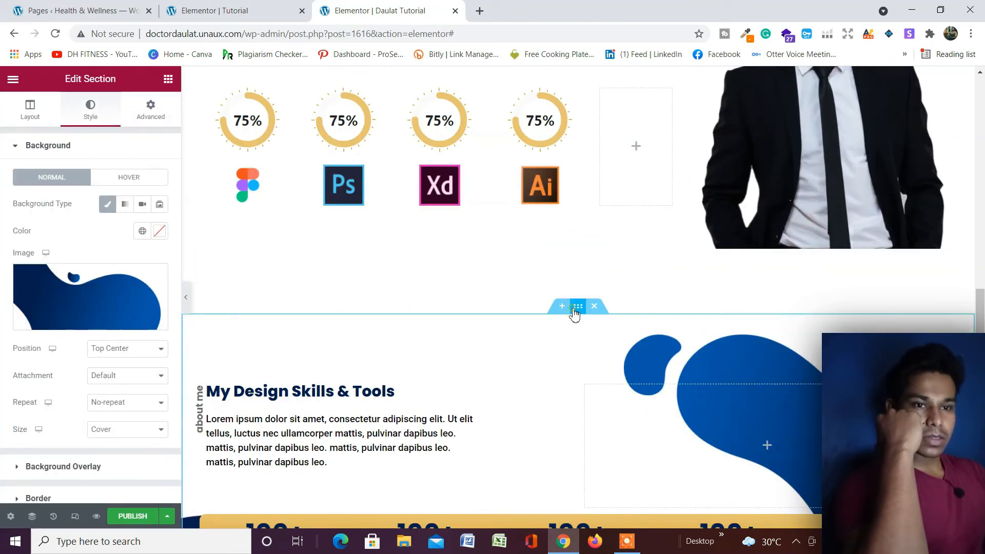
pyautogui.click(150, 110)
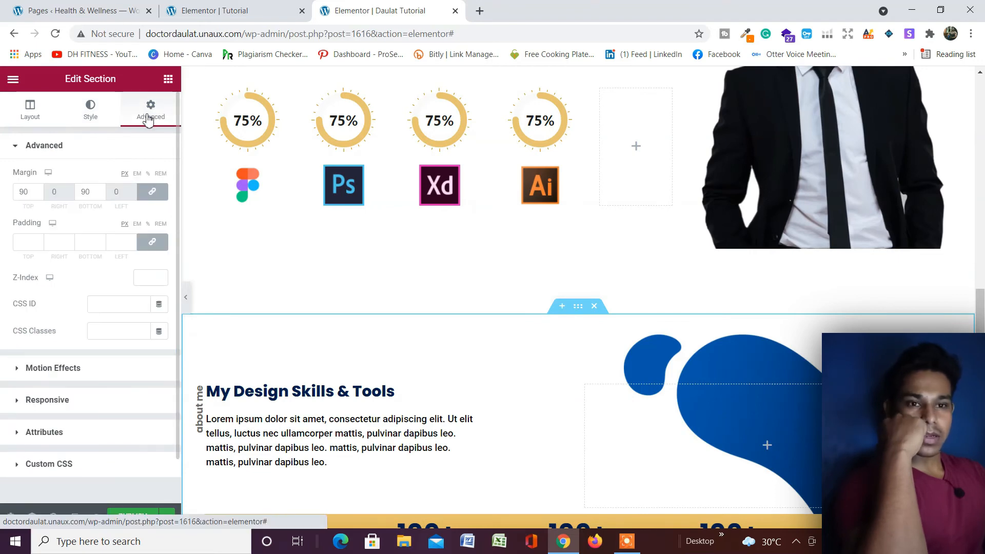
pyautogui.click(157, 243)
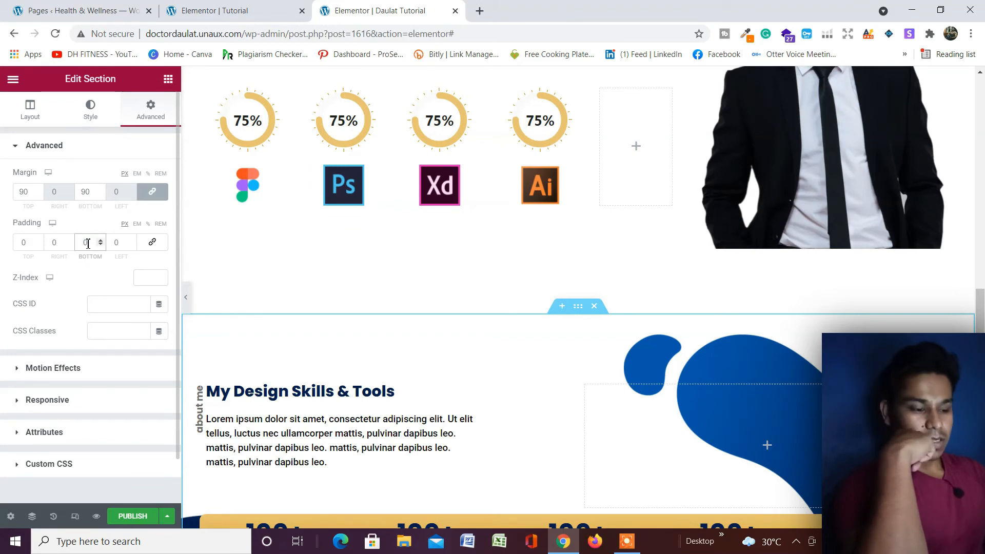
pyautogui.doubleClick(87, 244)
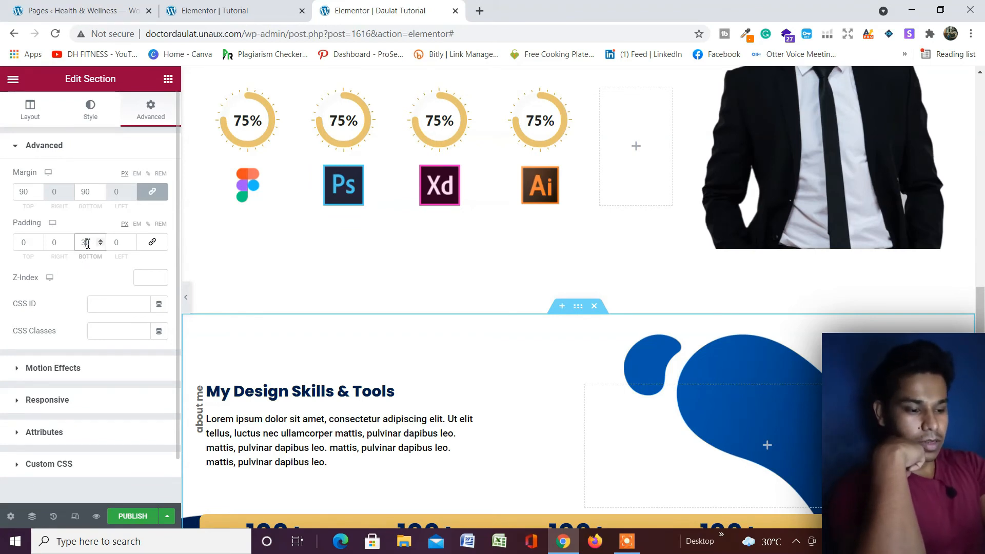
pyautogui.write('3000')
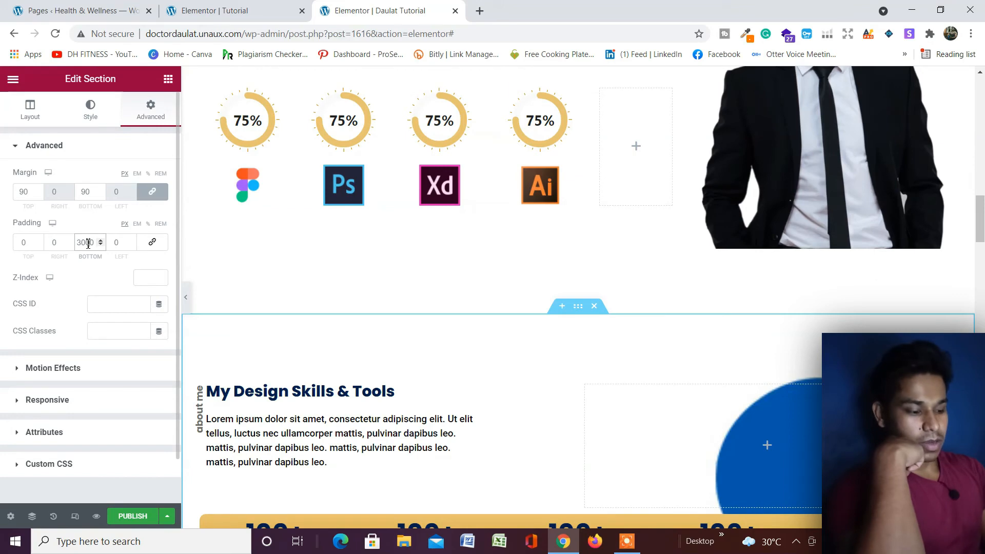
pyautogui.press('BackSpace')
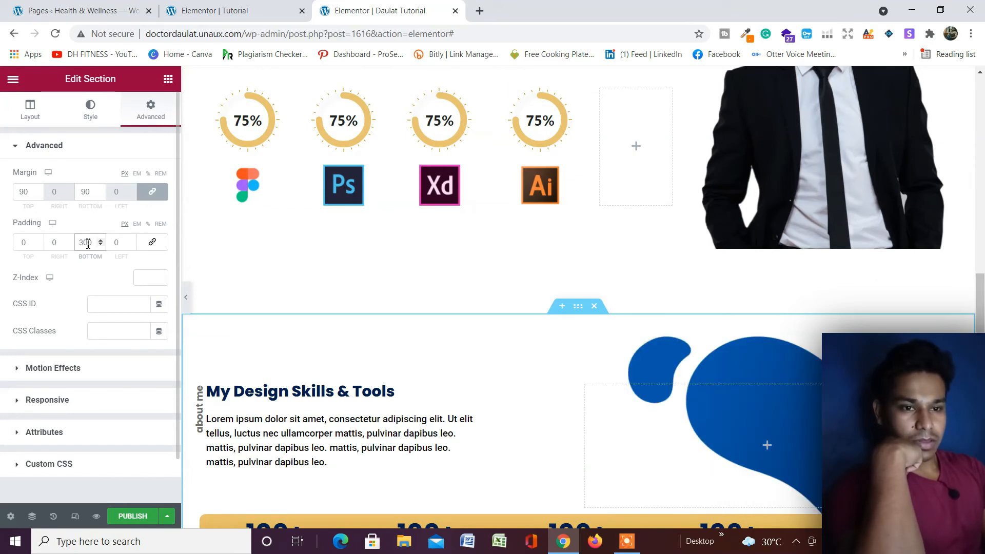
# - Set the counters section's bottom padding to 350 px and check the lower end of the blue shape
pyautogui.write('5')
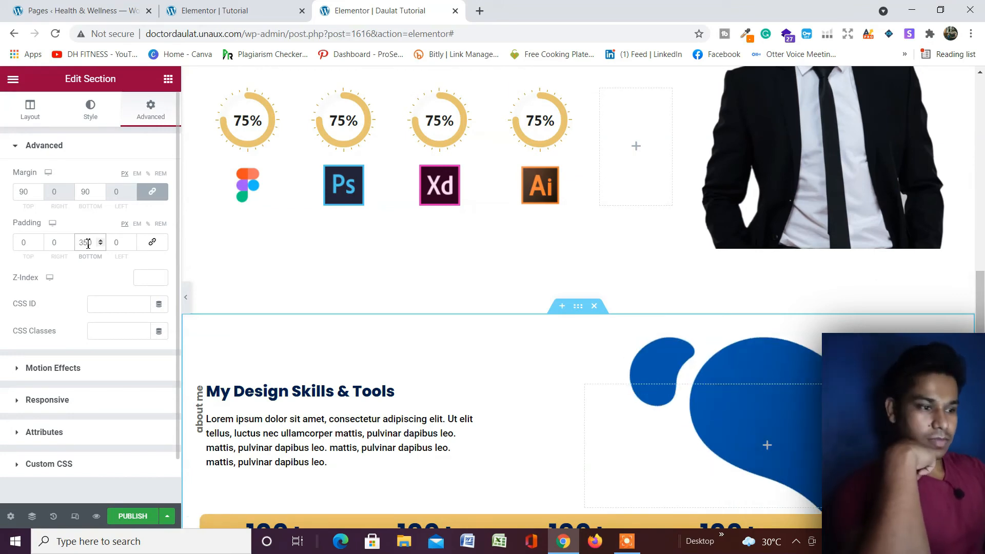
pyautogui.scroll(-10, 521, 381)
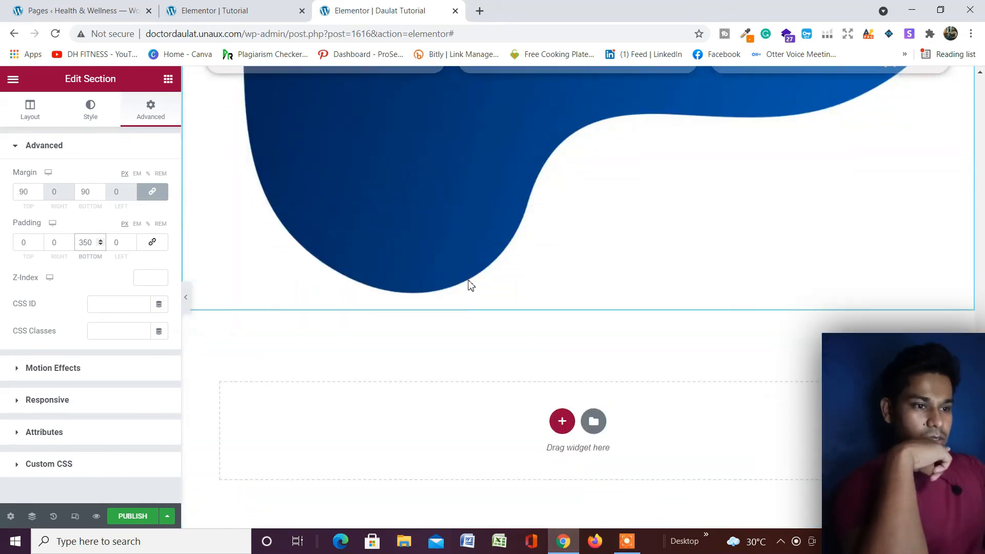
pyautogui.scroll(3, 468, 285)
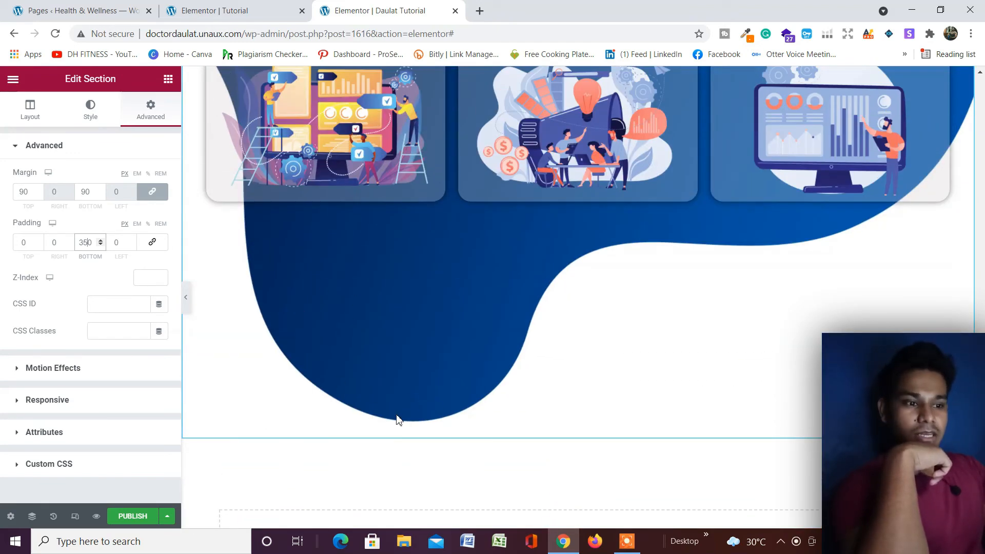
# - Set the section's bottom padding to 340 px and save the page as a draft
pyautogui.press('BackSpace')
pyautogui.press('BackSpace')
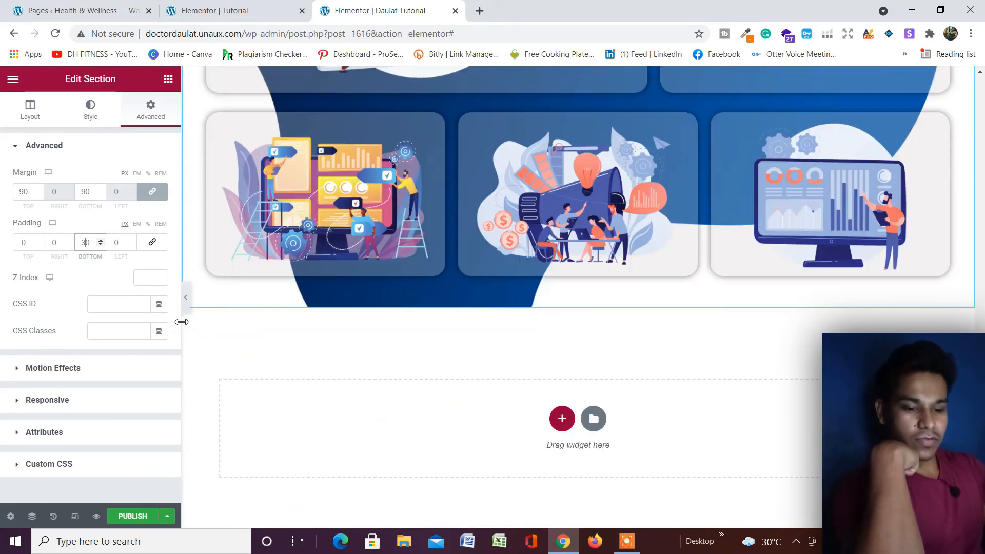
pyautogui.write('40')
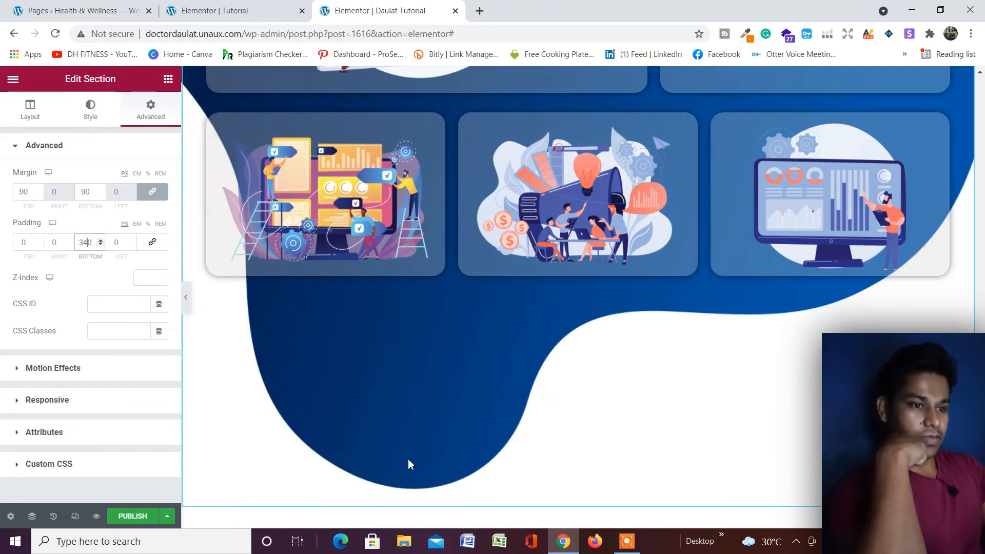
pyautogui.scroll(2, 431, 426)
pyautogui.scroll(-1, 440, 423)
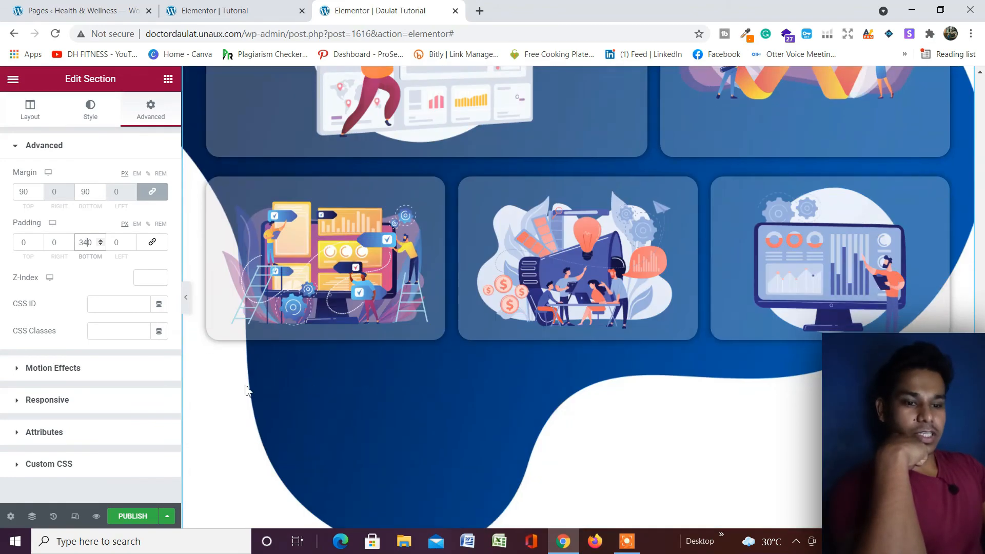
pyautogui.click(165, 519)
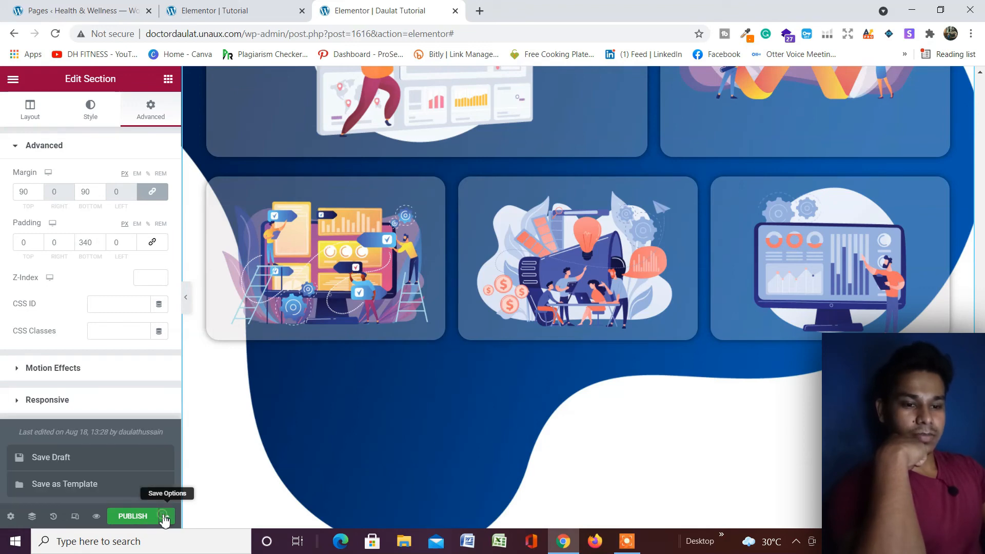
pyautogui.click(128, 461)
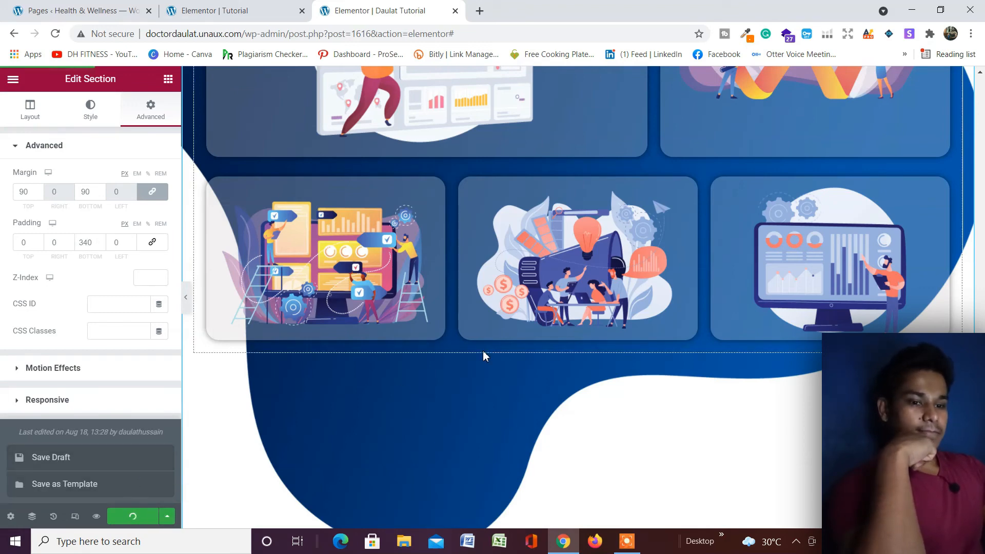
# - View the page at full width and check the blue shape's lower edge beneath the portfolio grid
pyautogui.scroll(2, 213, 259)
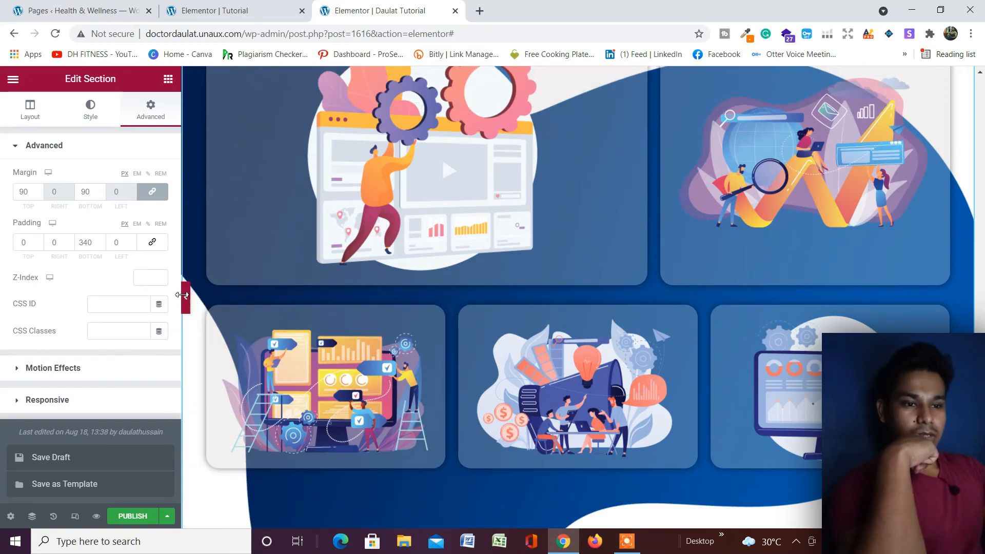
pyautogui.click(189, 304)
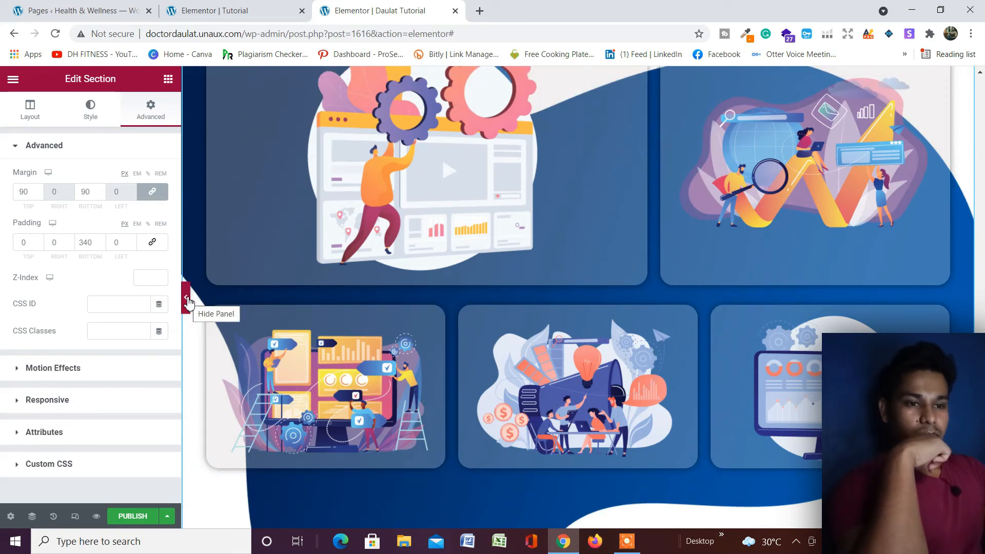
pyautogui.click(188, 303)
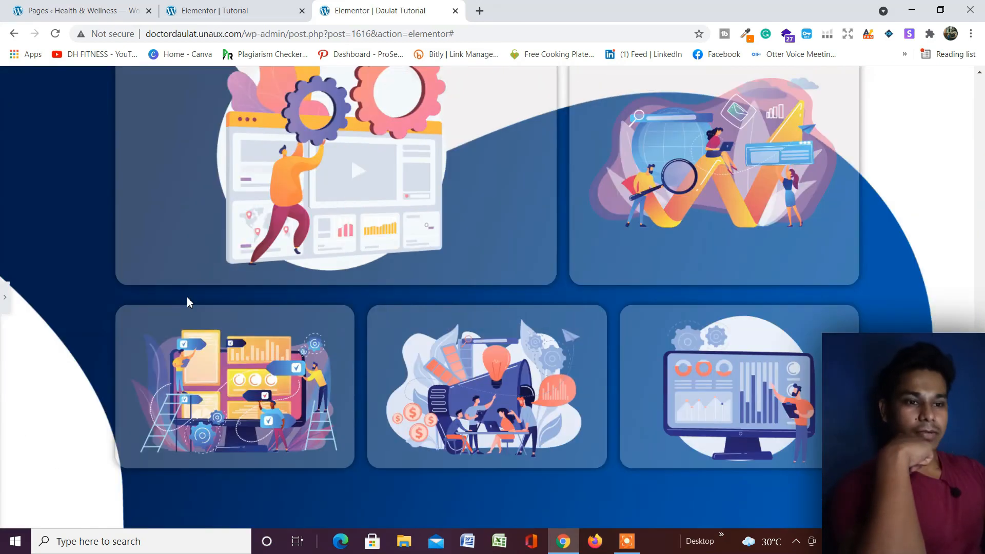
pyautogui.scroll(-5, 393, 247)
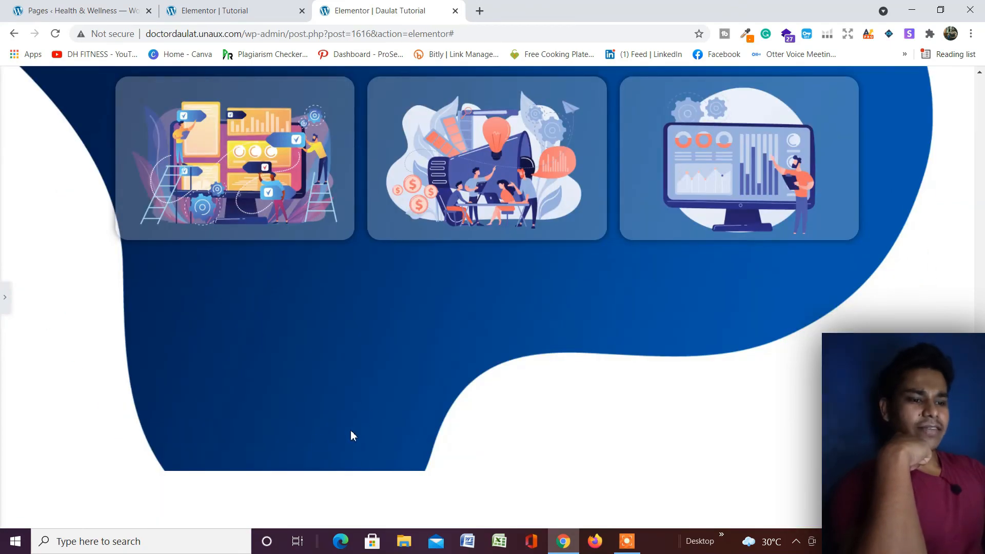
pyautogui.scroll(2, 333, 406)
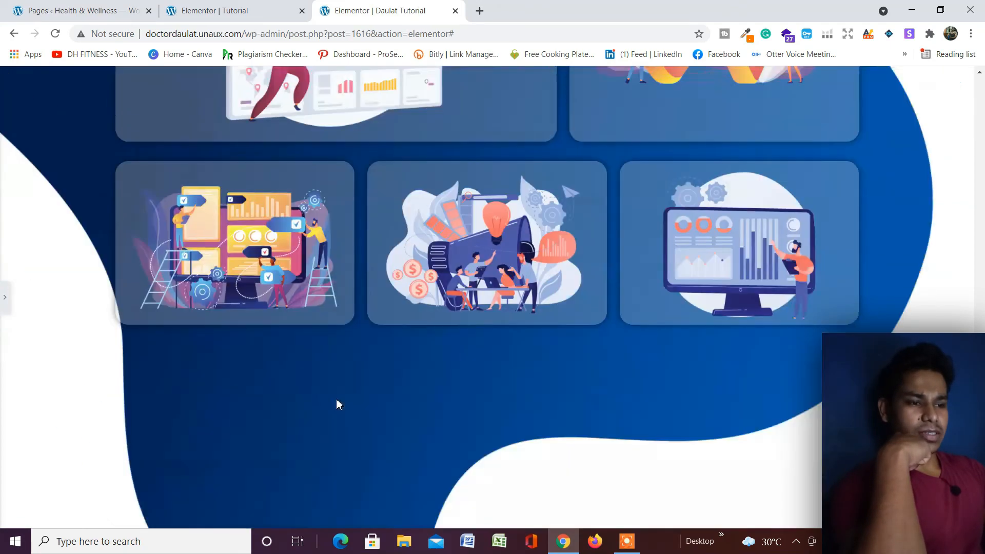
pyautogui.scroll(-2, 345, 391)
pyautogui.scroll(5, 396, 379)
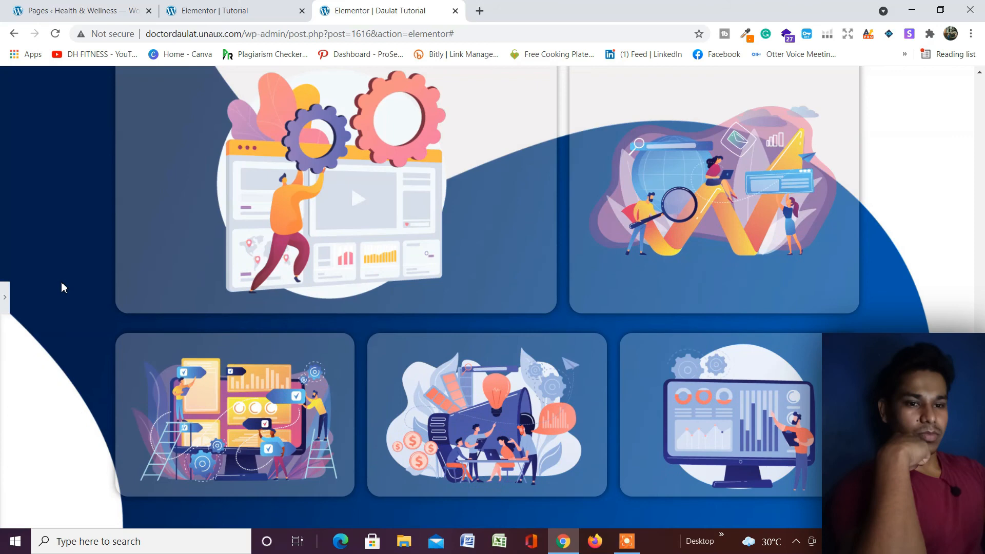
pyautogui.click(4, 297)
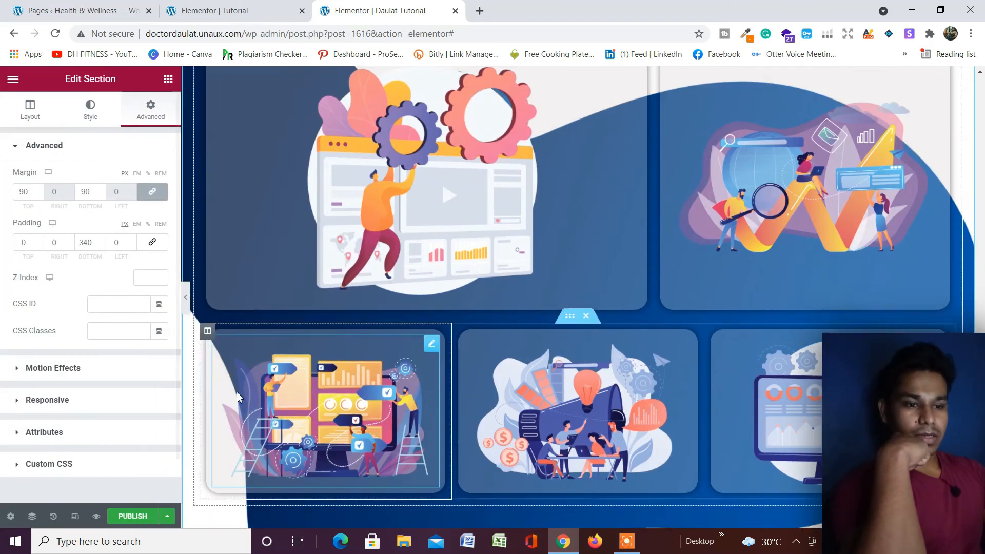
# - Increase the bottom padding of the section containing the portfolio grid to 363 px
pyautogui.scroll(-3, 238, 396)
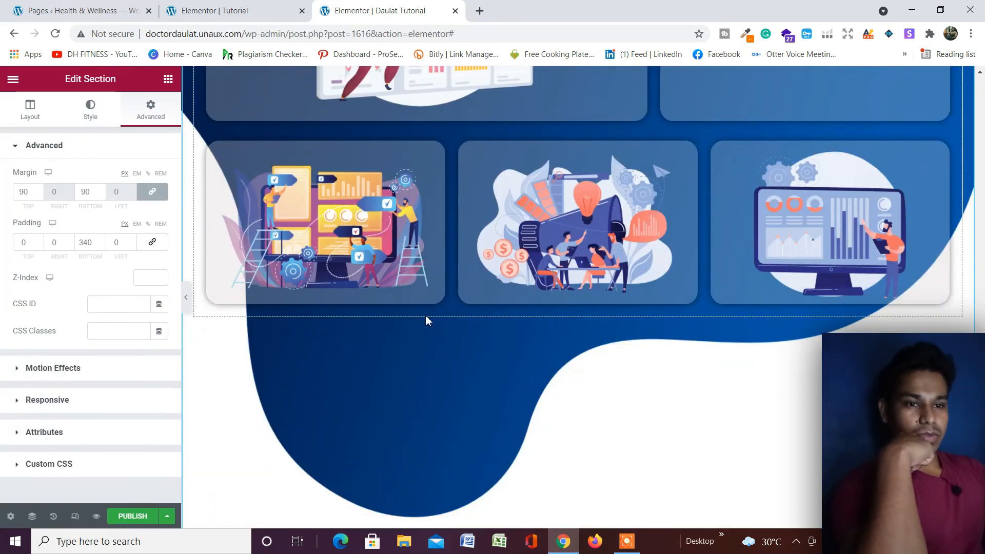
pyautogui.click(100, 240)
pyautogui.click(100, 240)
pyautogui.click(101, 240)
pyautogui.click(100, 240)
pyautogui.click(100, 240)
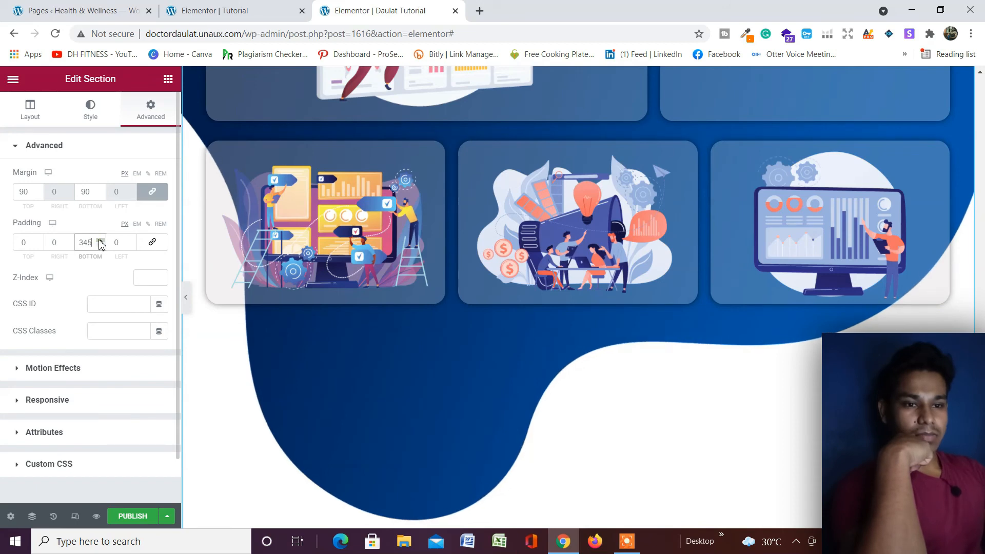
pyautogui.click(100, 241)
pyautogui.click(100, 240)
pyautogui.click(100, 240)
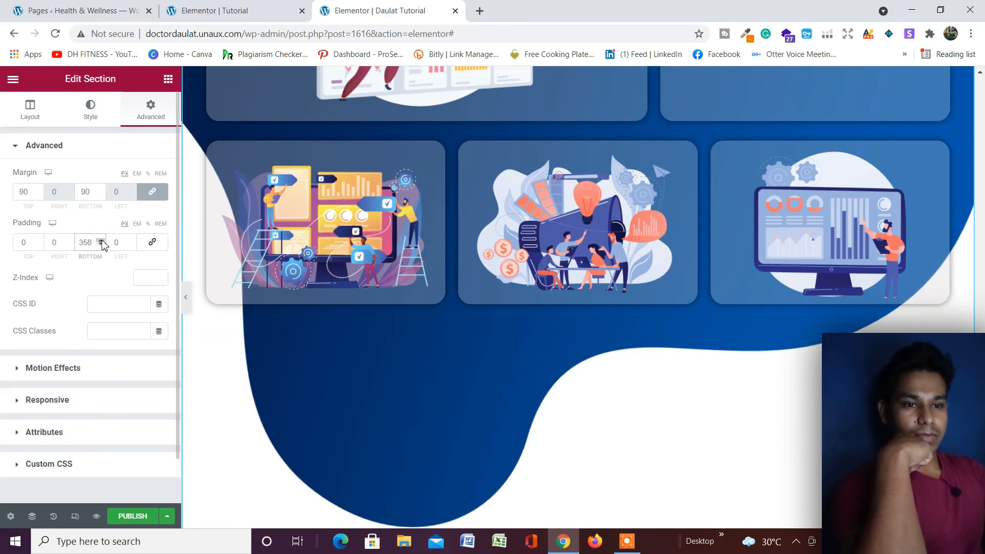
pyautogui.click(101, 240)
pyautogui.click(100, 240)
pyautogui.click(100, 240)
pyautogui.click(100, 240)
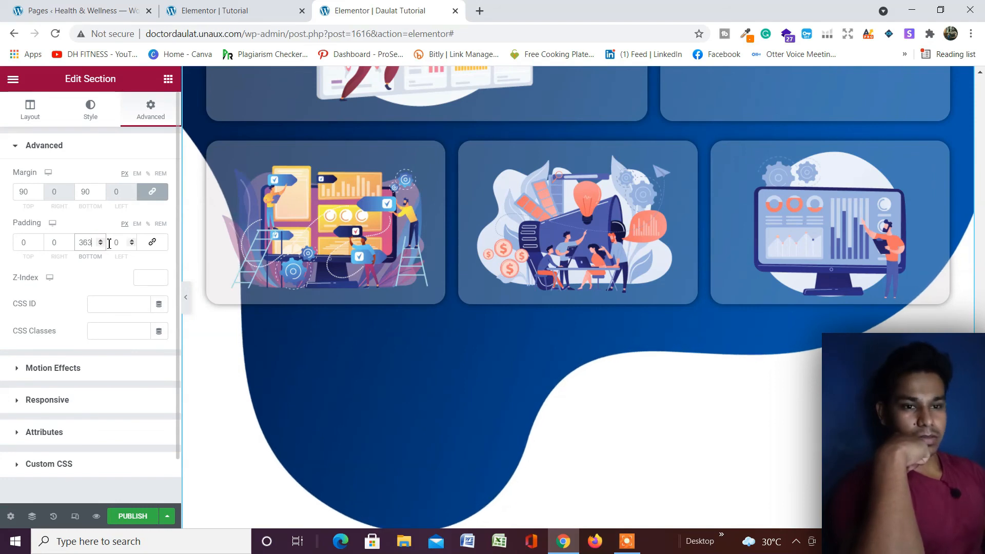
# - Review the whole section at full width, from its heading and counters down to the blue shape's lower edge
pyautogui.click(187, 302)
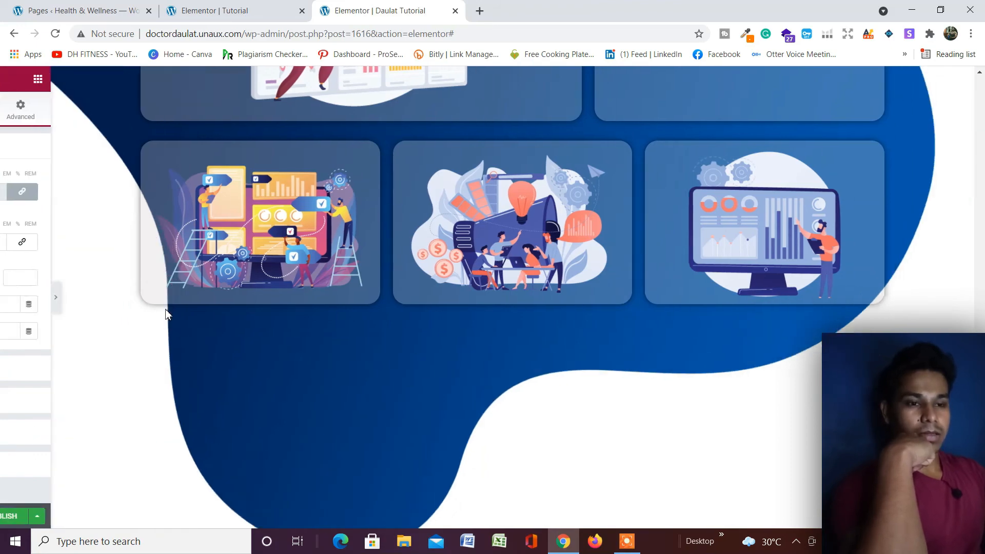
pyautogui.scroll(-2, 311, 349)
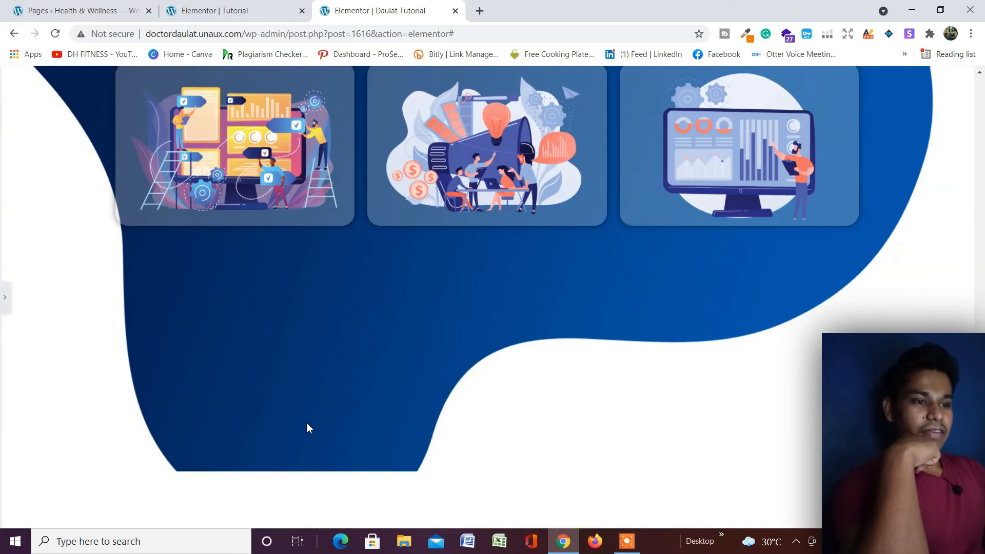
pyautogui.scroll(3, 307, 429)
pyautogui.scroll(-3, 308, 429)
pyautogui.scroll(7, 308, 429)
pyautogui.scroll(7, 307, 428)
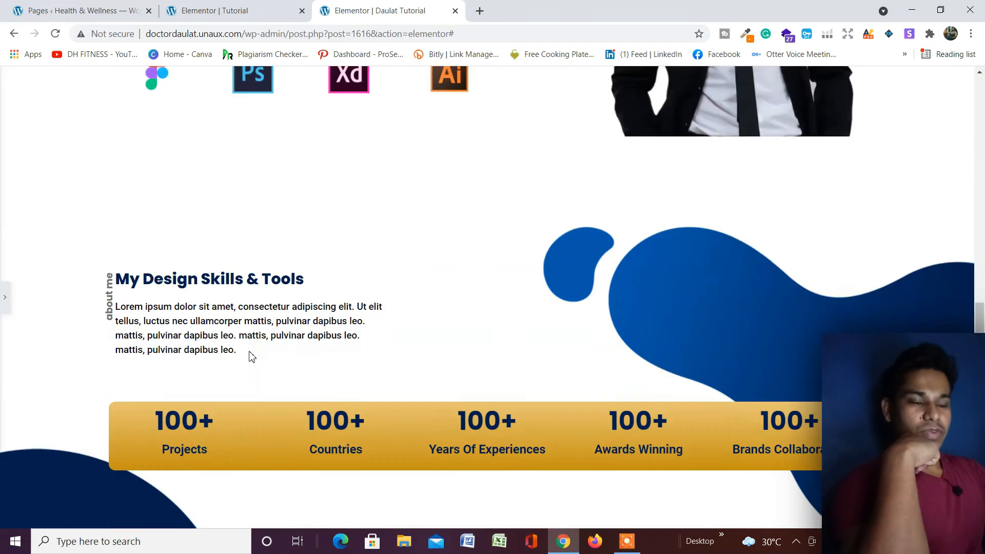
pyautogui.scroll(-9, 248, 356)
pyautogui.scroll(-3, 312, 323)
pyautogui.scroll(-2, 311, 323)
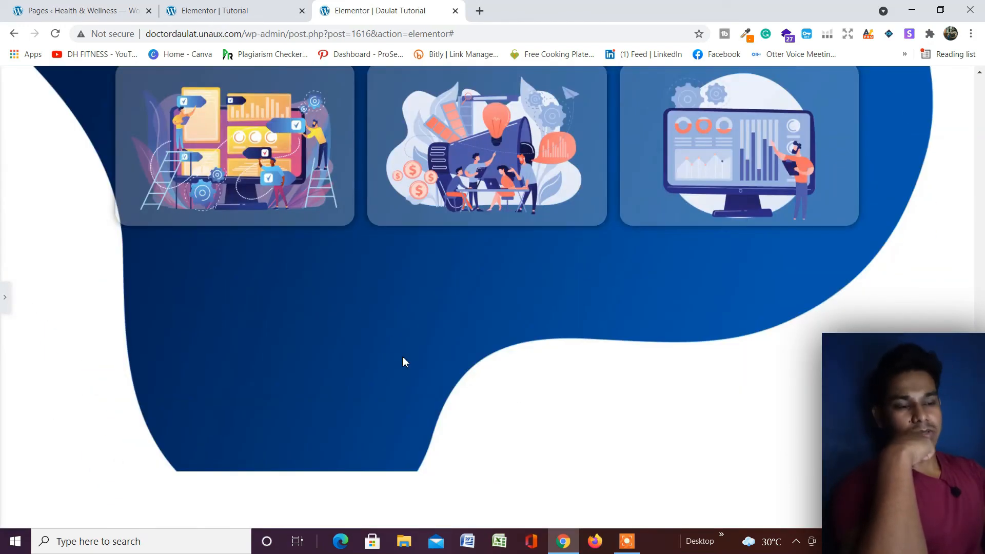
pyautogui.scroll(7, 402, 362)
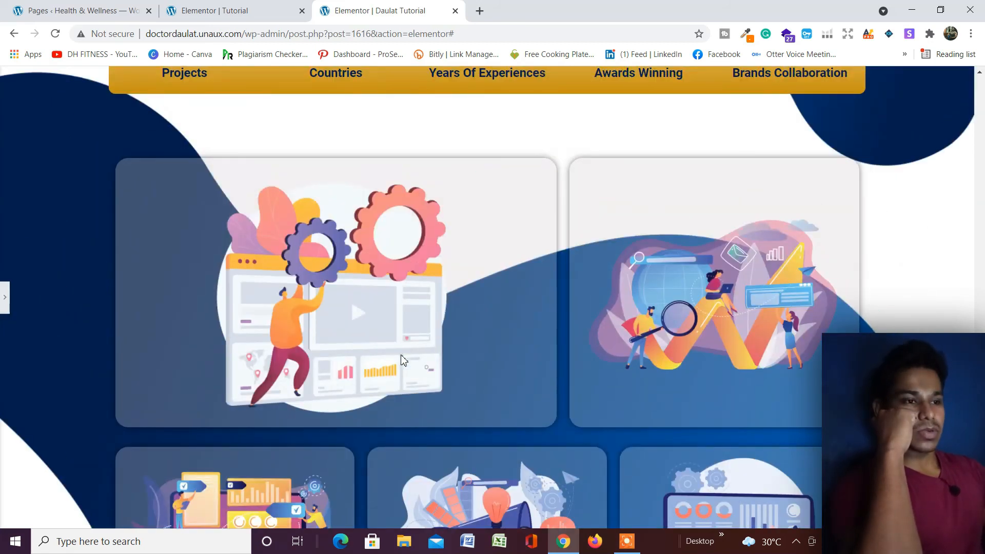
pyautogui.scroll(-7, 403, 362)
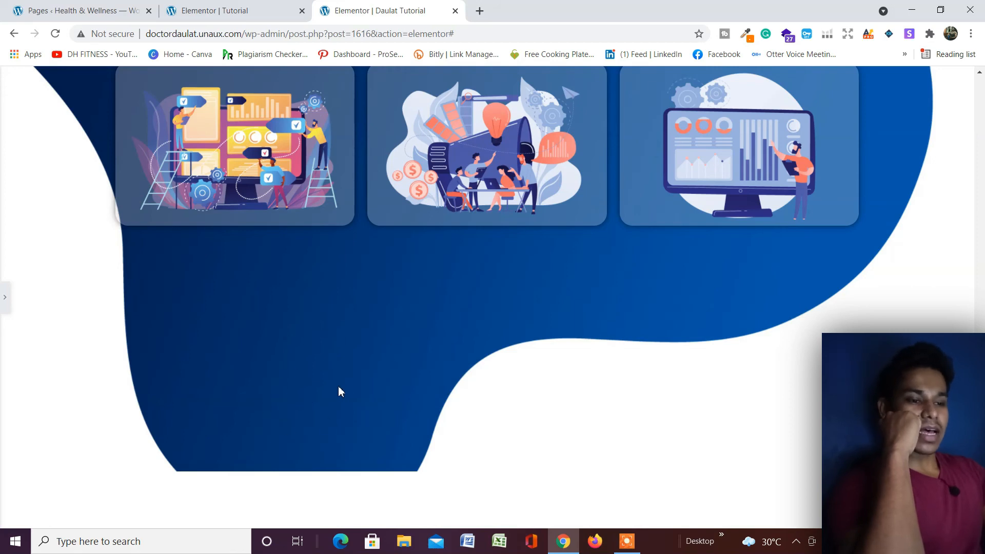
pyautogui.scroll(5, 530, 342)
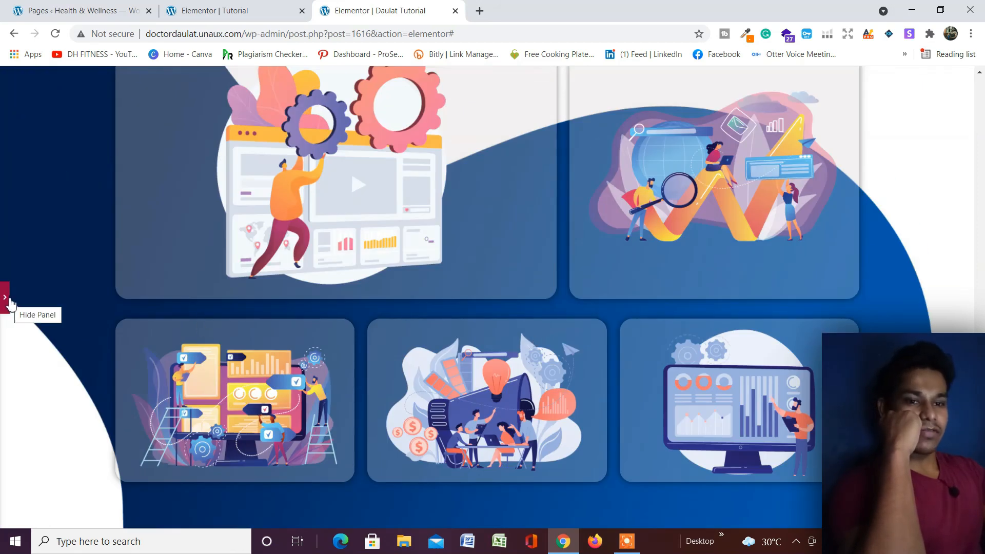
pyautogui.click(5, 298)
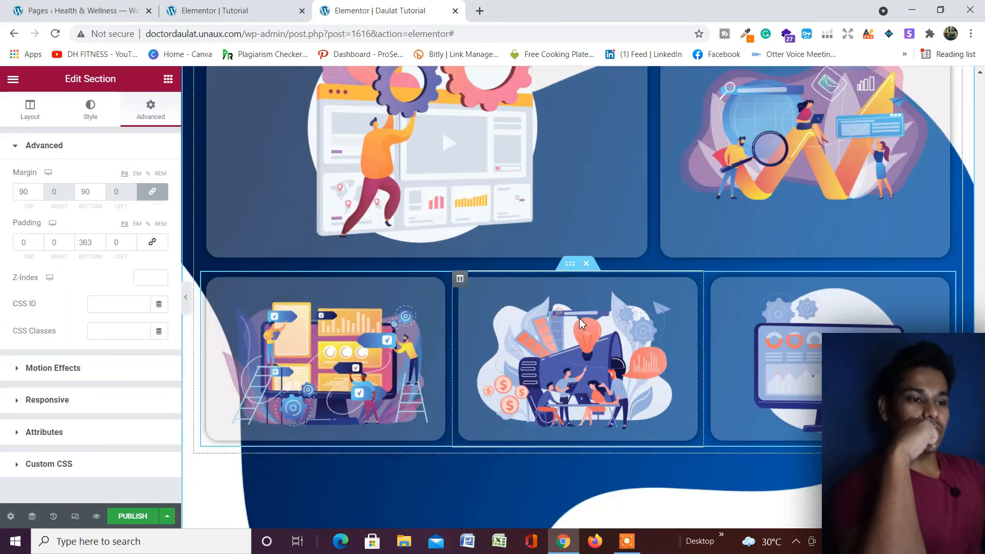
# - Give the portrait image in the upper skills section a solid border, with border radius and border width values unlinked
pyautogui.scroll(-5, 513, 298)
pyautogui.scroll(8, 569, 236)
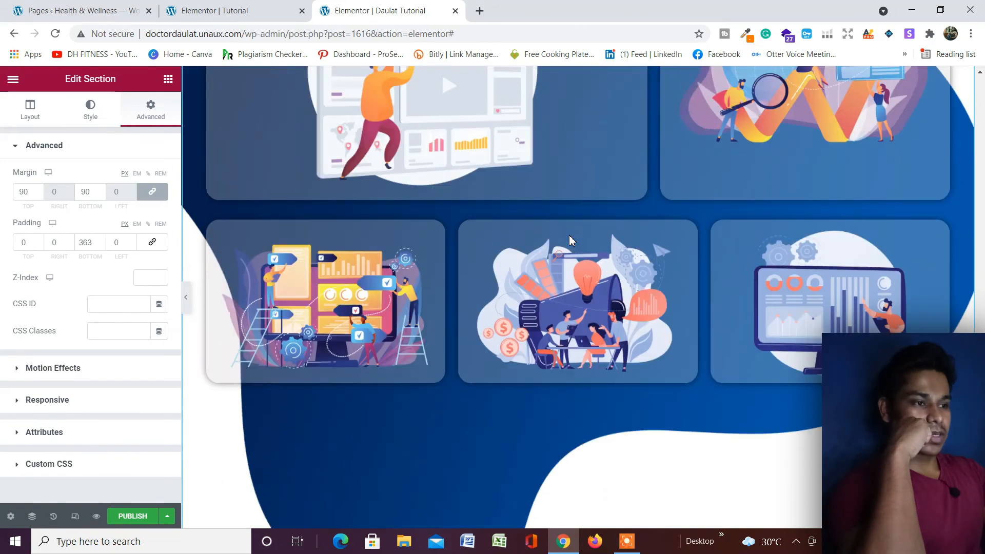
pyautogui.scroll(8, 571, 234)
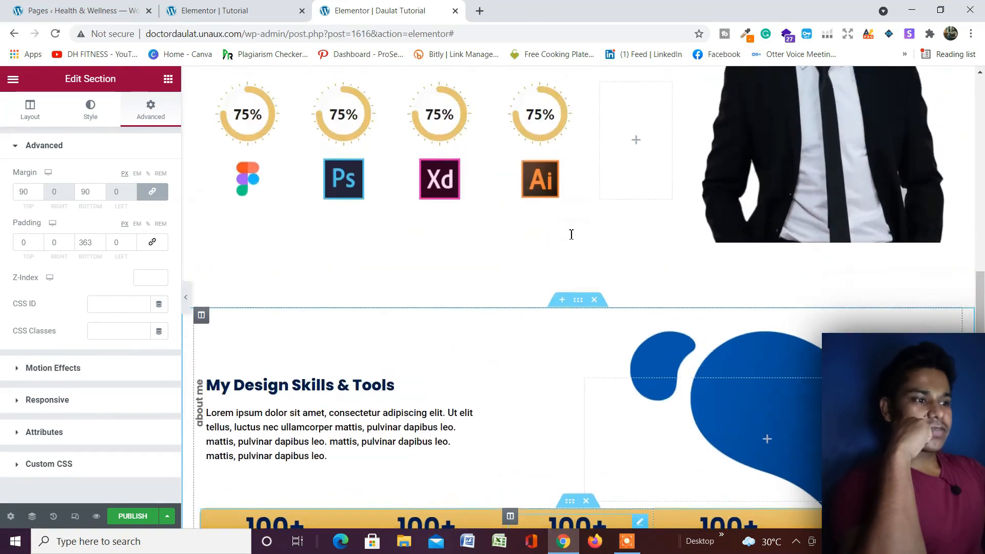
pyautogui.scroll(-1, 791, 265)
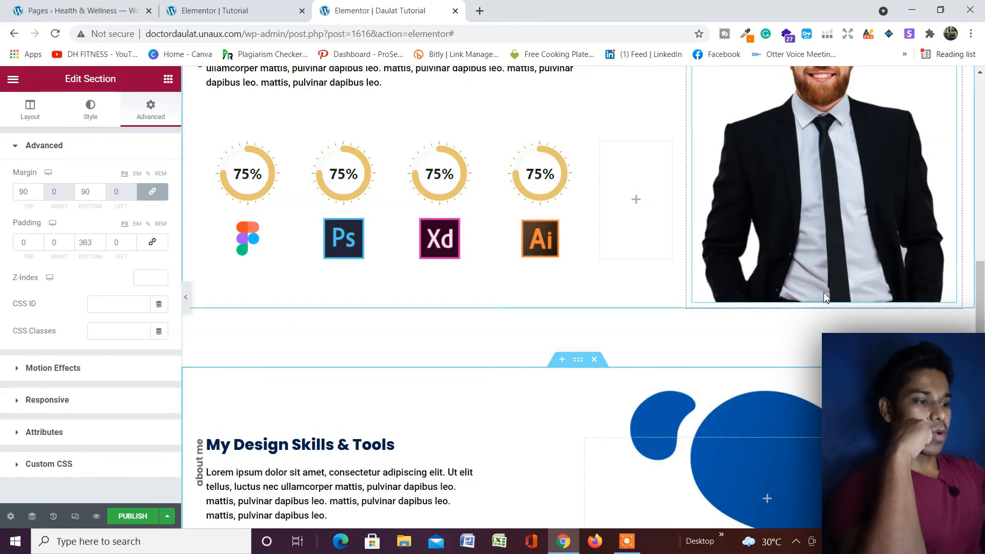
pyautogui.scroll(2, 821, 287)
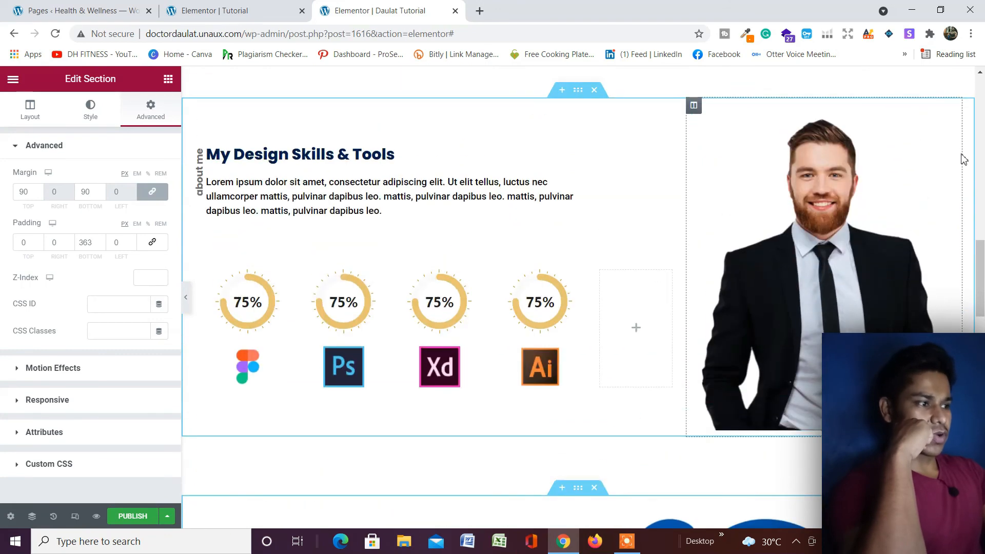
pyautogui.click(948, 113)
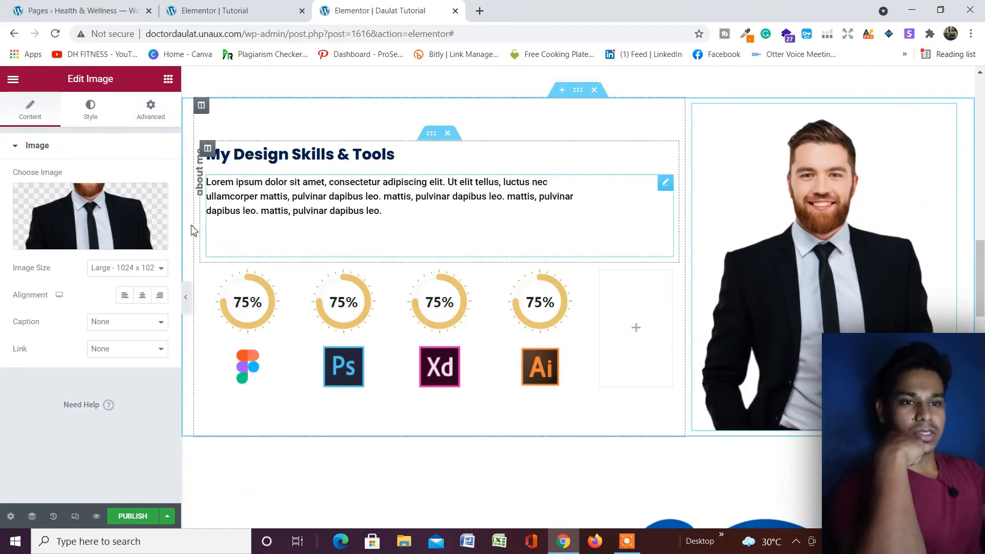
pyautogui.click(92, 117)
pyautogui.scroll(-2, 92, 193)
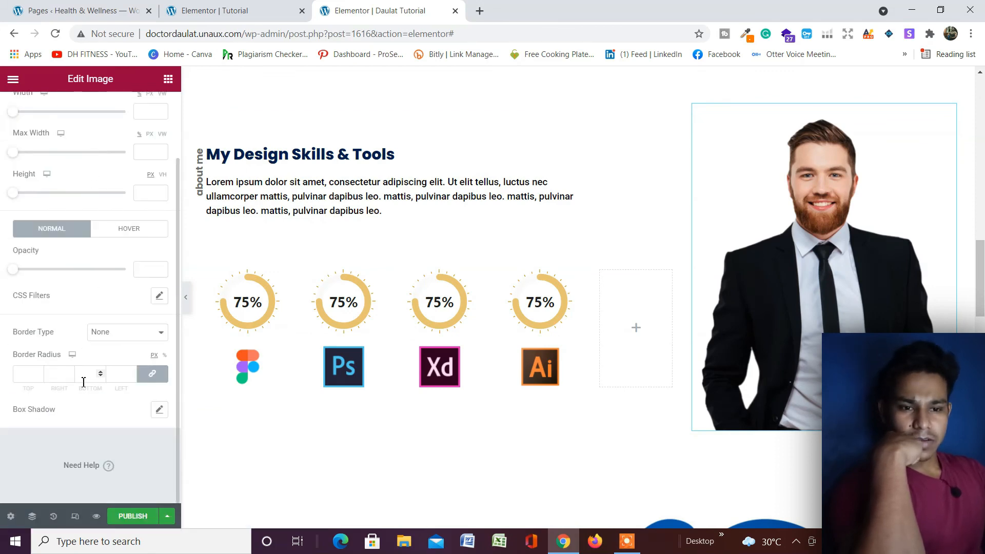
pyautogui.click(153, 373)
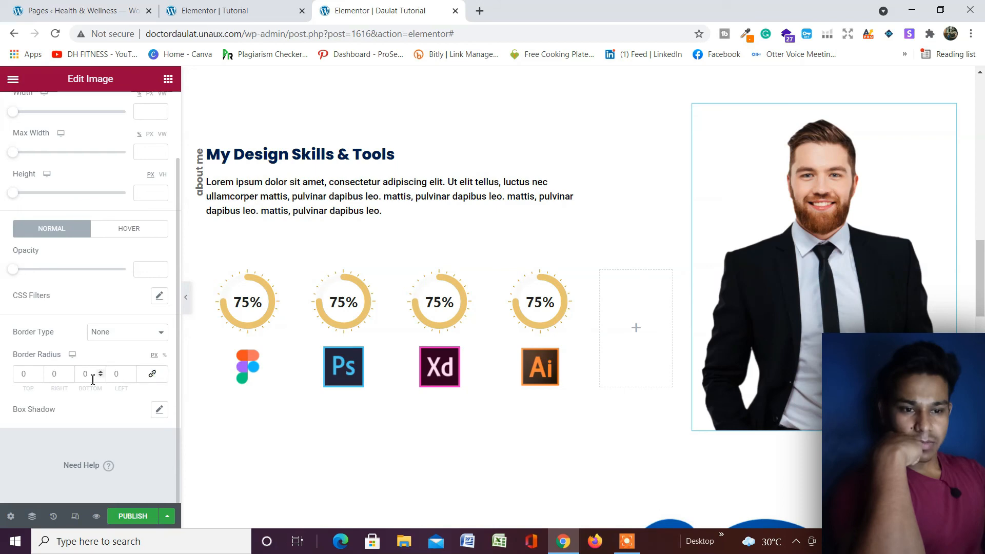
pyautogui.click(89, 377)
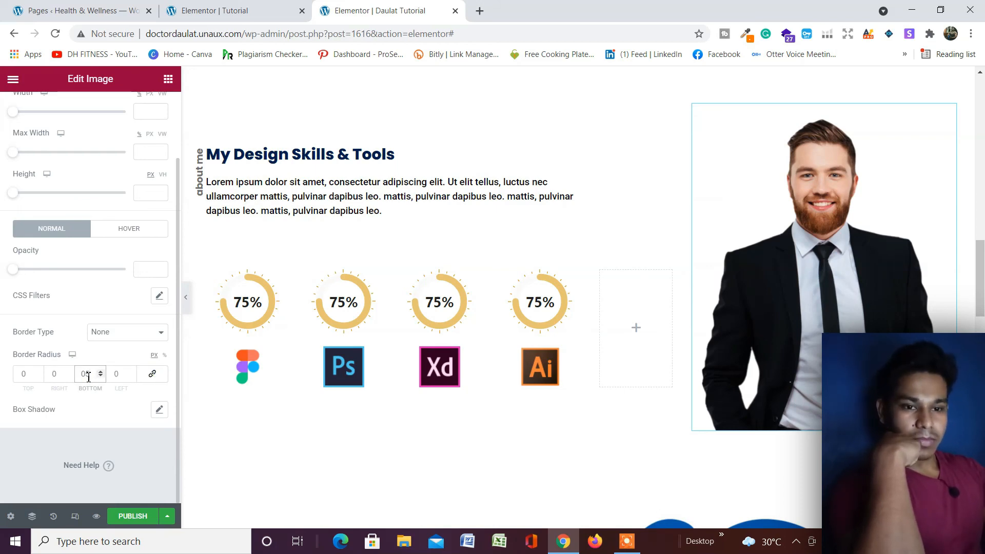
pyautogui.press('BackSpace')
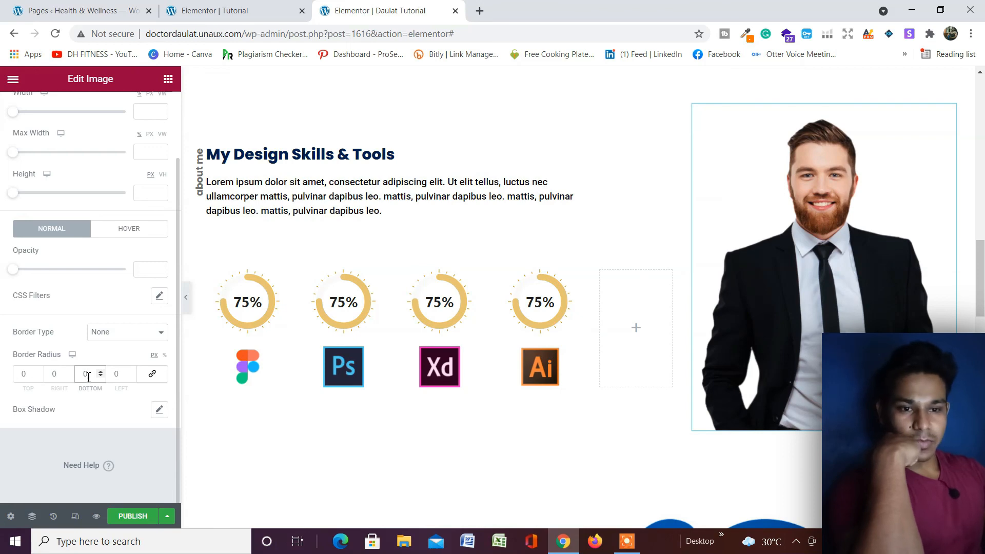
pyautogui.click(115, 336)
pyautogui.click(123, 347)
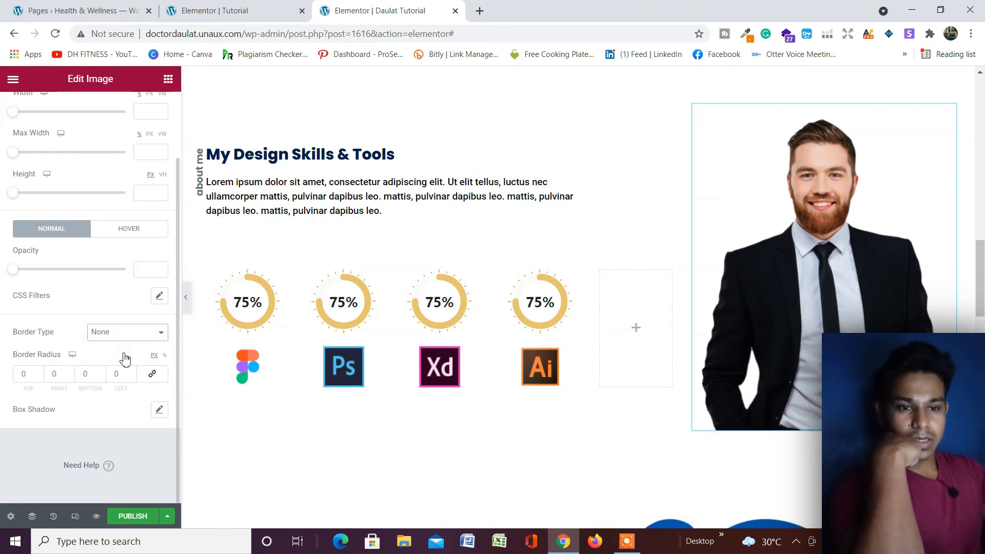
pyautogui.click(151, 378)
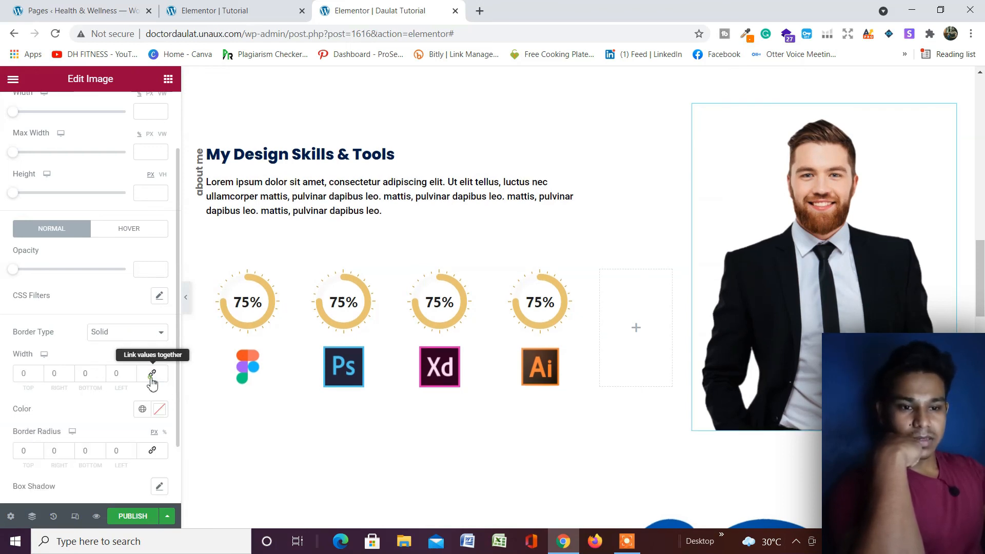
# - Try a uniform border width of 5 px around the portrait image, then reset all sides to 0 and unlink them
pyautogui.click(151, 379)
pyautogui.click(87, 376)
pyautogui.press('BackSpace')
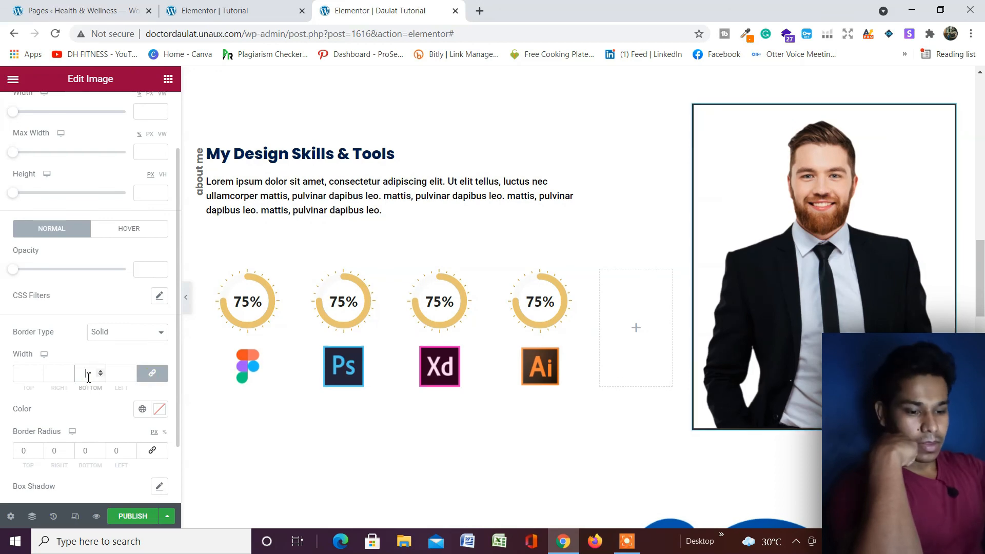
pyautogui.write('5')
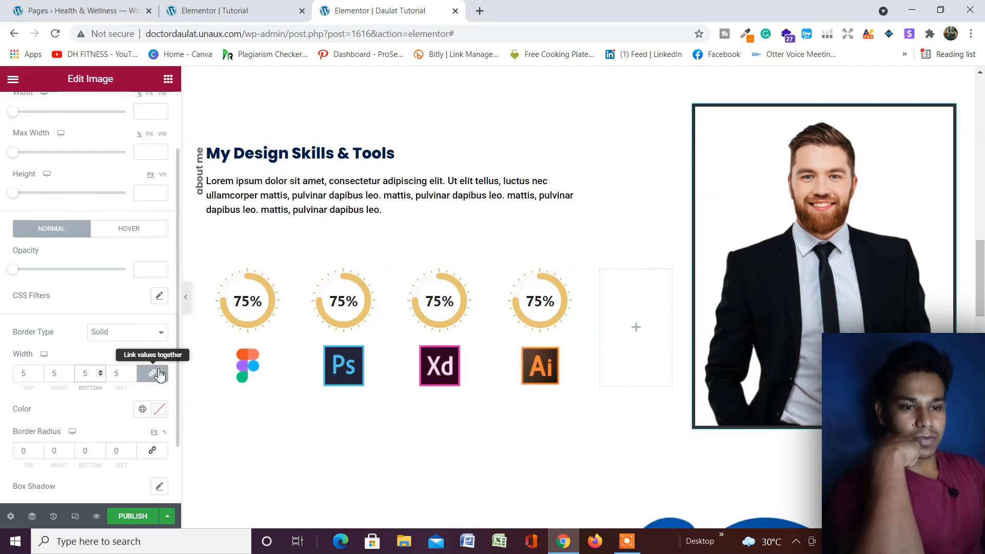
pyautogui.doubleClick(118, 378)
pyautogui.write('0')
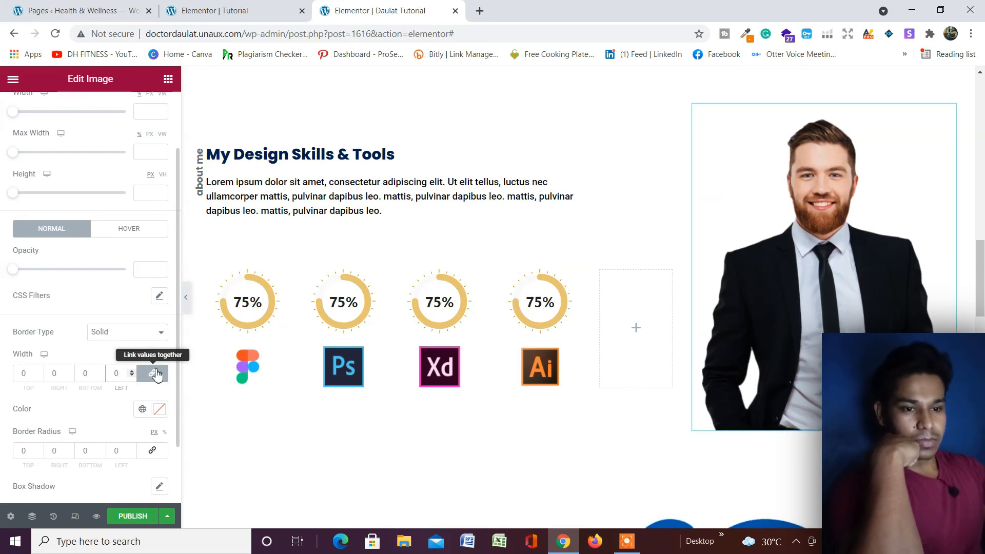
pyautogui.click(157, 375)
# - Set the portrait image's bottom border width to 5 px and its border colour to the global Accent Secondary
pyautogui.click(96, 372)
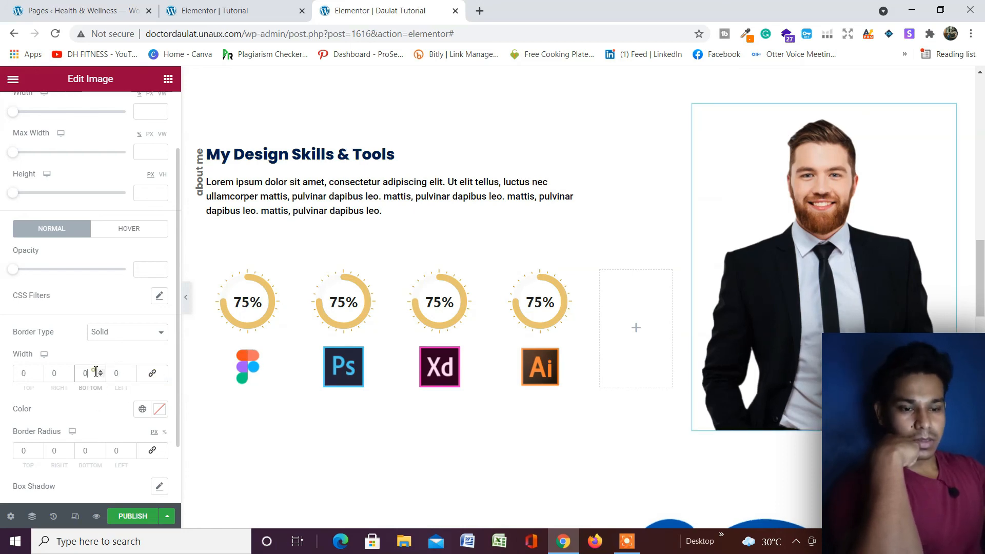
pyautogui.write('5')
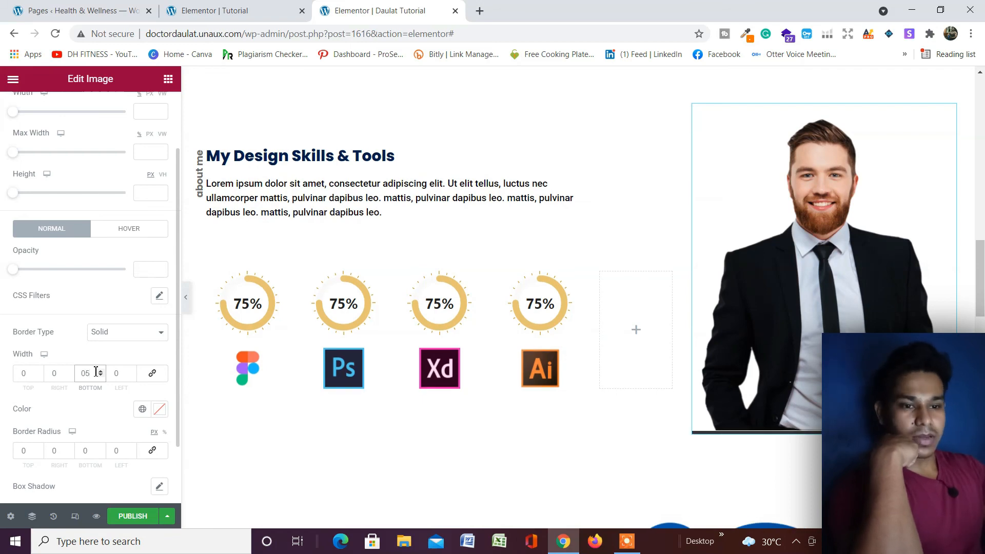
pyautogui.click(143, 410)
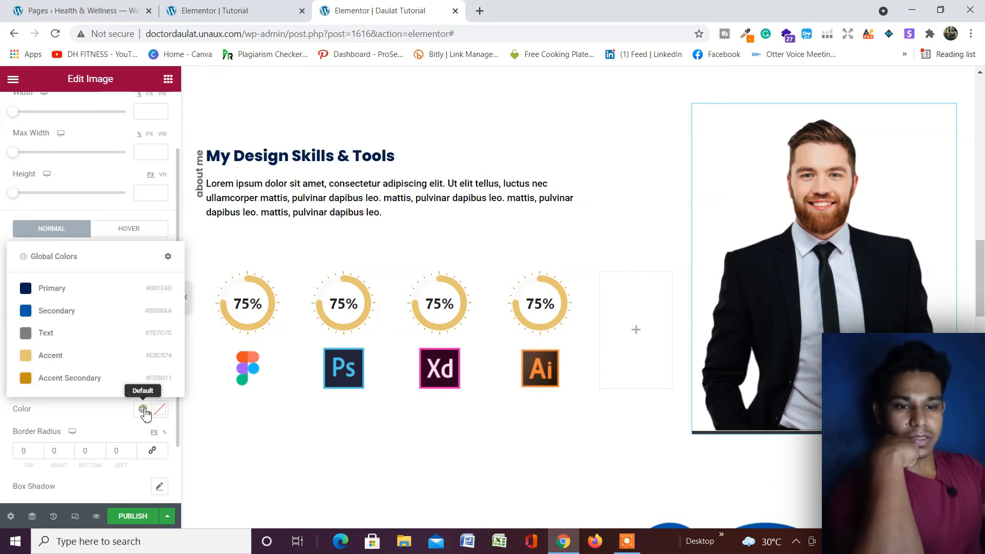
pyautogui.click(100, 378)
# - Check the portrait image's bottom border against the section below and save the page as a draft
pyautogui.scroll(-5, 558, 468)
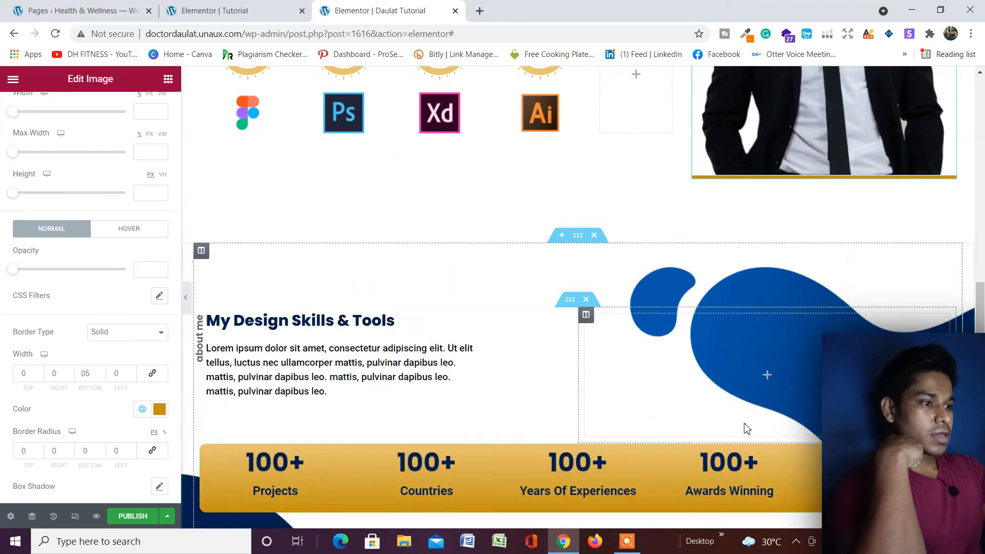
pyautogui.scroll(4, 563, 450)
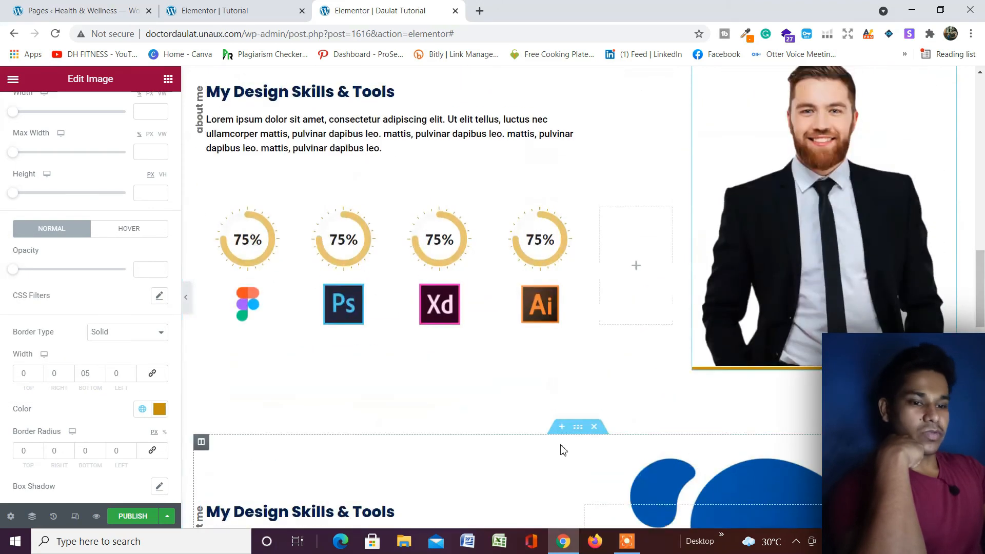
pyautogui.click(167, 516)
pyautogui.click(102, 464)
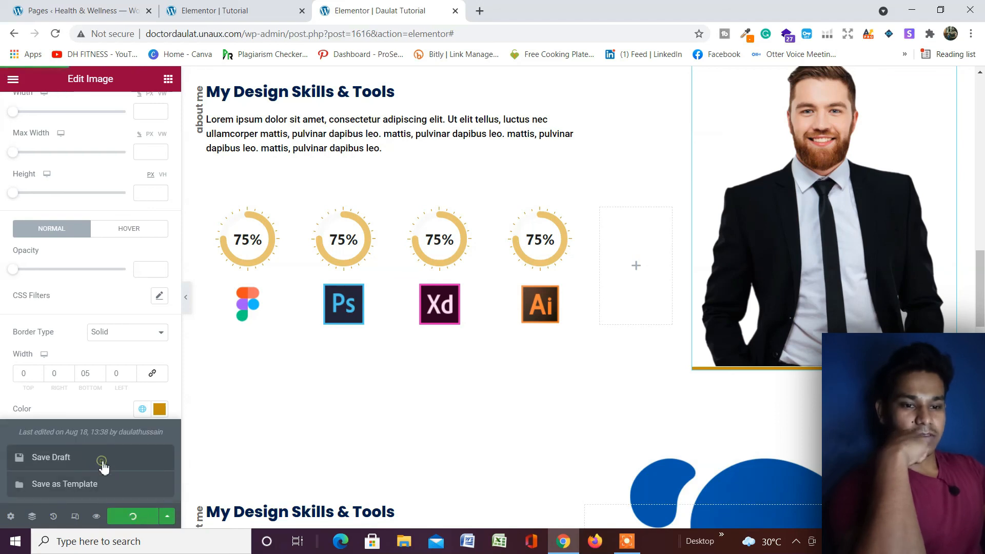
# - Review the lower skills section from its heading and counters down to the blue shape beneath the portfolio grid
pyautogui.scroll(-5, 574, 325)
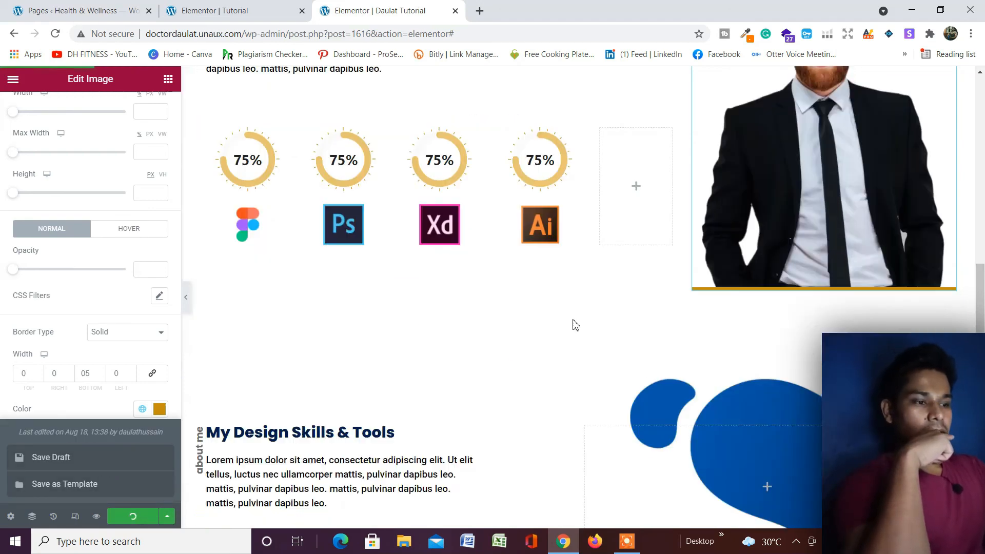
pyautogui.scroll(-10, 527, 298)
pyautogui.scroll(8, 533, 297)
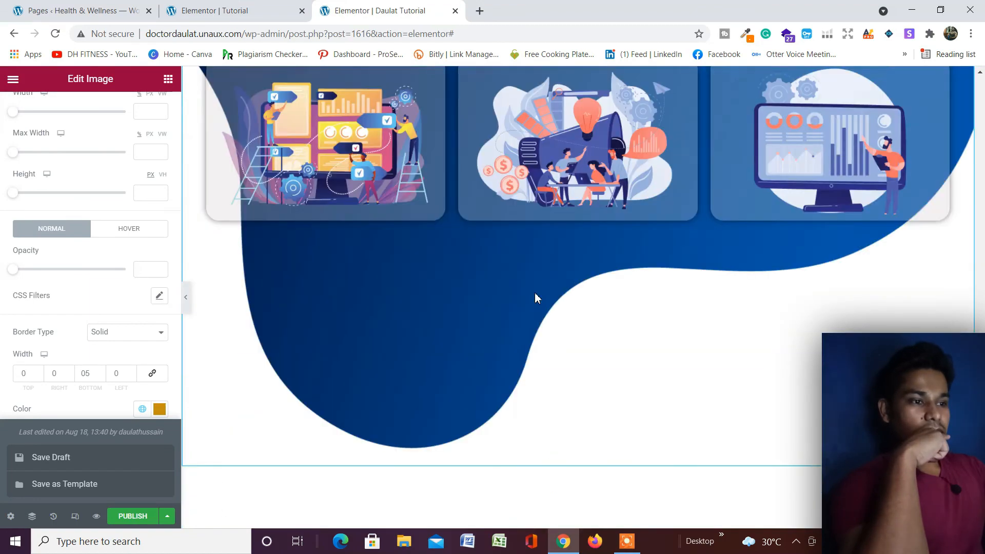
pyautogui.scroll(1, 544, 288)
pyautogui.scroll(-3, 546, 287)
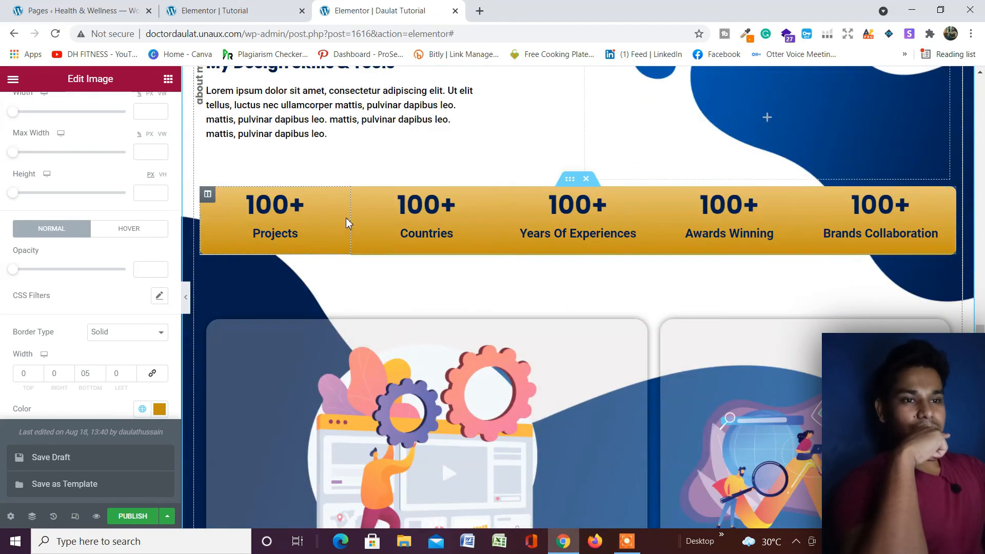
pyautogui.scroll(2, 411, 257)
pyautogui.scroll(1, 319, 227)
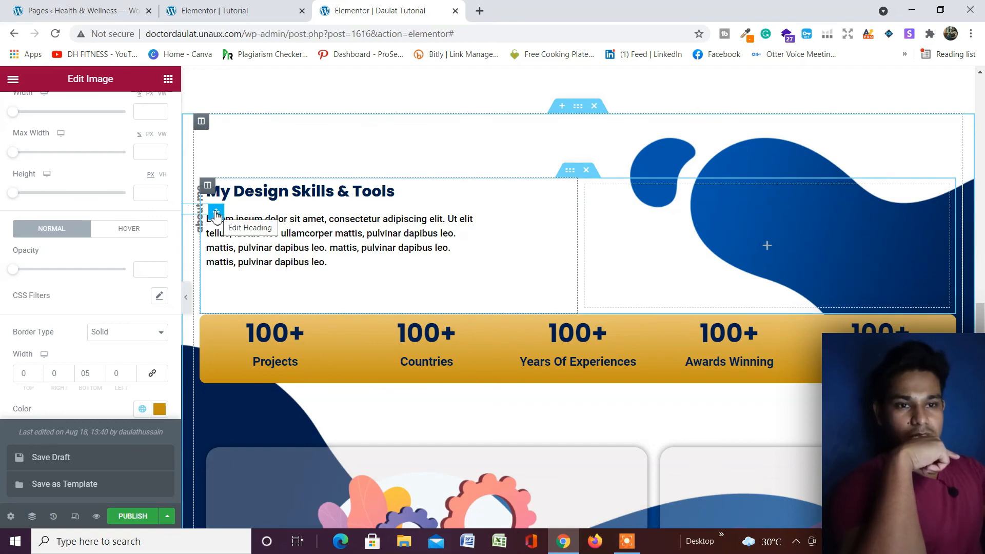
# - Change the vertical "about me" heading beside the lower skills section to "my skills"
pyautogui.scroll(2, 18, 124)
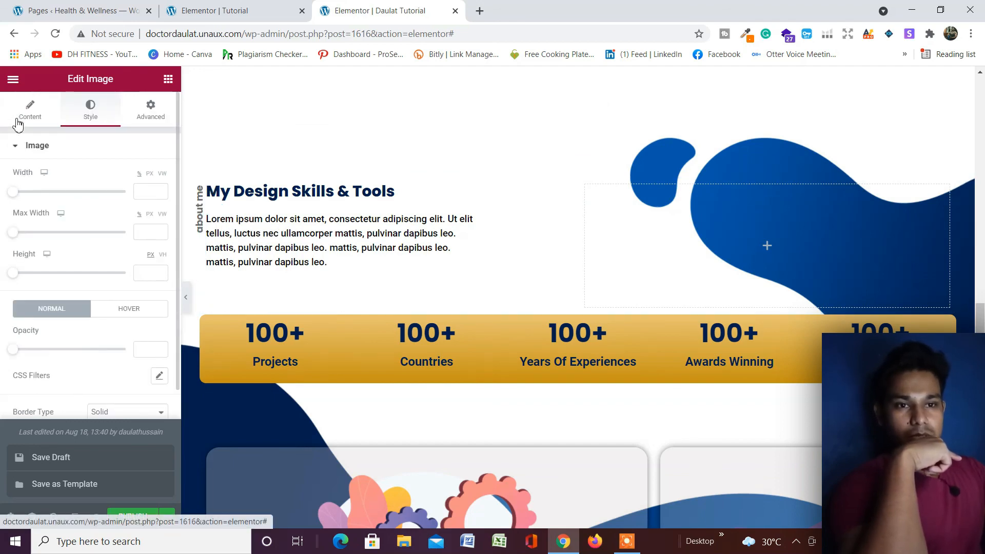
pyautogui.click(21, 110)
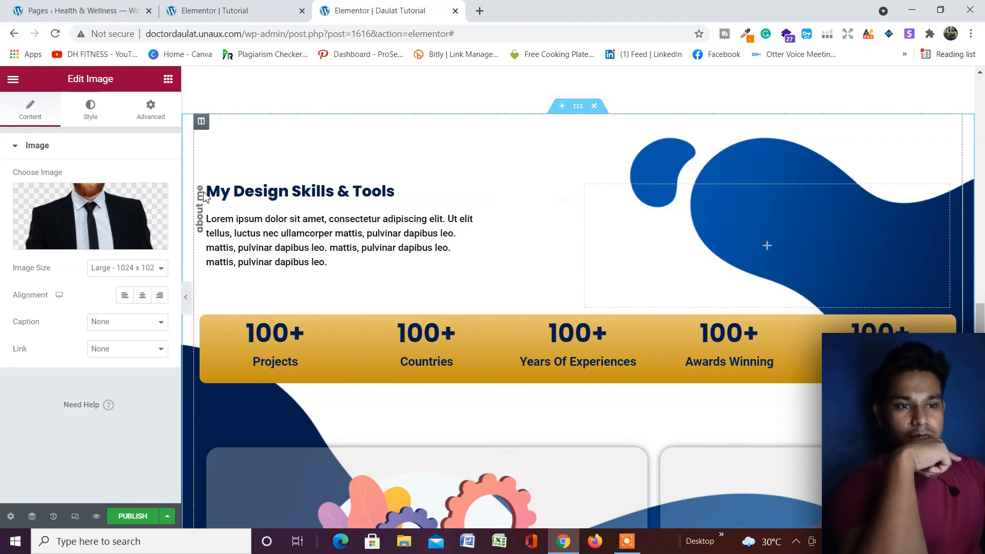
pyautogui.click(215, 215)
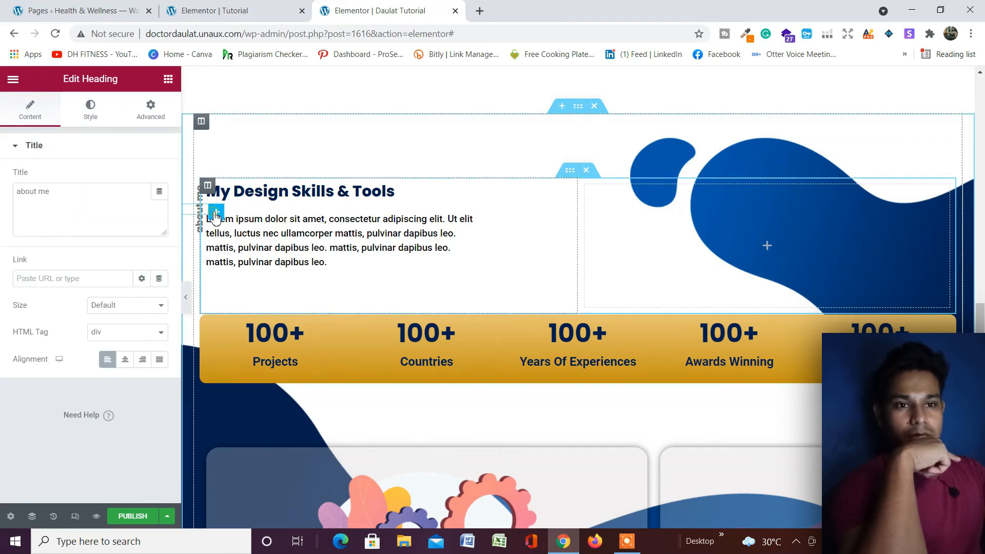
pyautogui.tripleClick(75, 207)
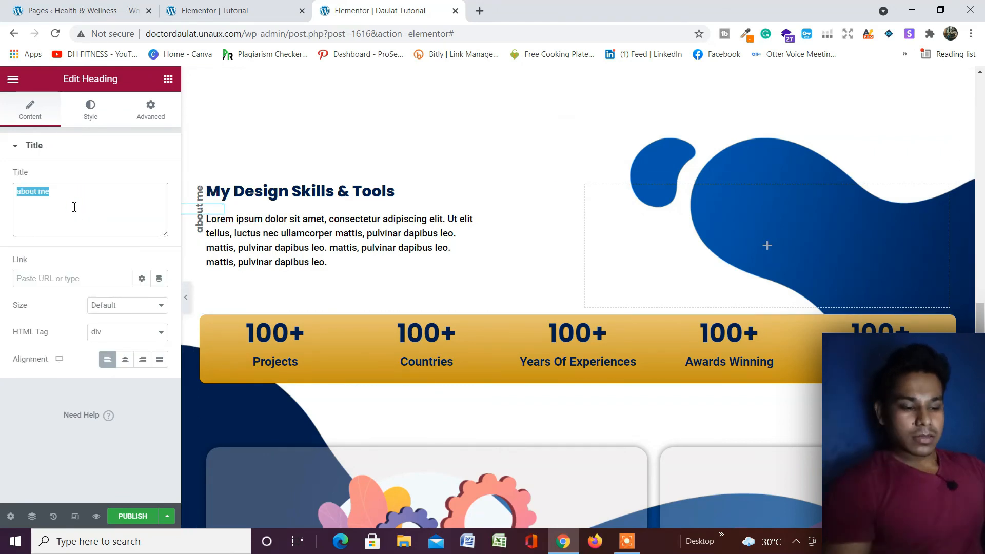
pyautogui.write('my sk')
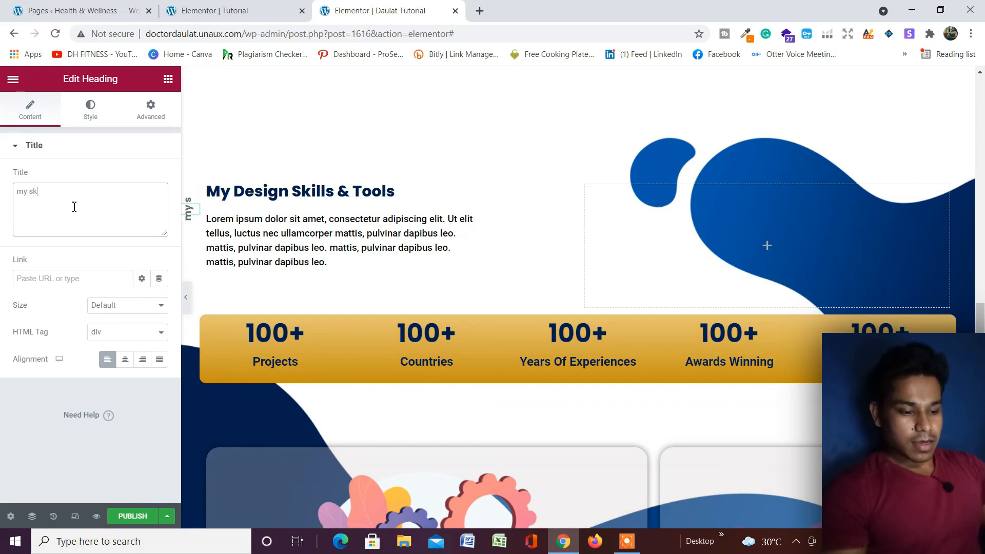
pyautogui.write('ills')
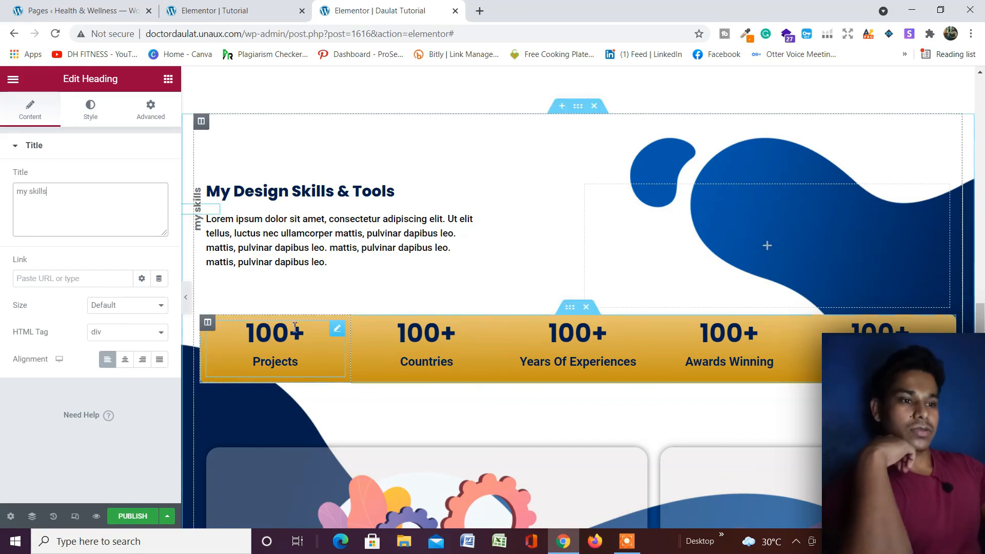
# - Check the portfolio image grid and the blue background shape beneath it
pyautogui.scroll(-6, 338, 296)
pyautogui.scroll(-10, 460, 290)
pyautogui.scroll(7, 480, 308)
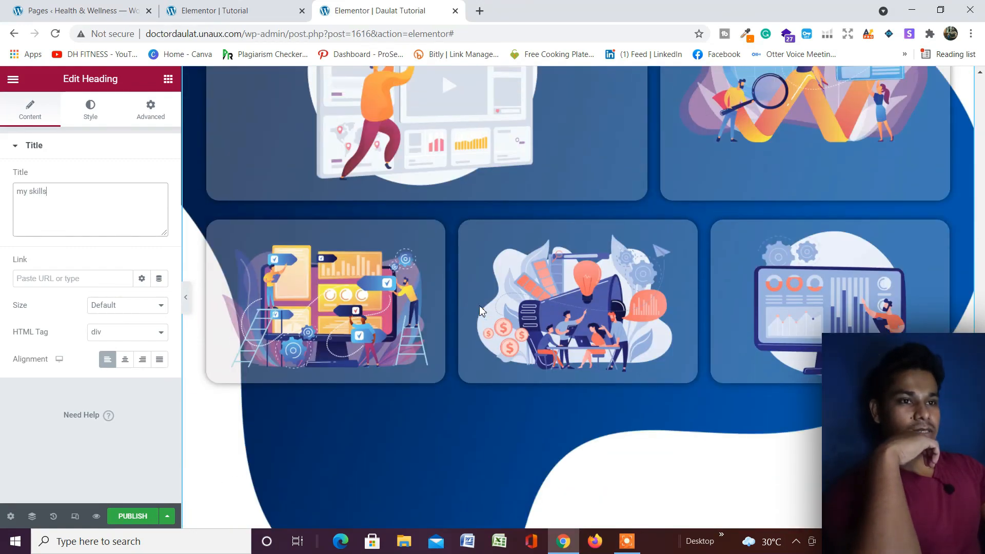